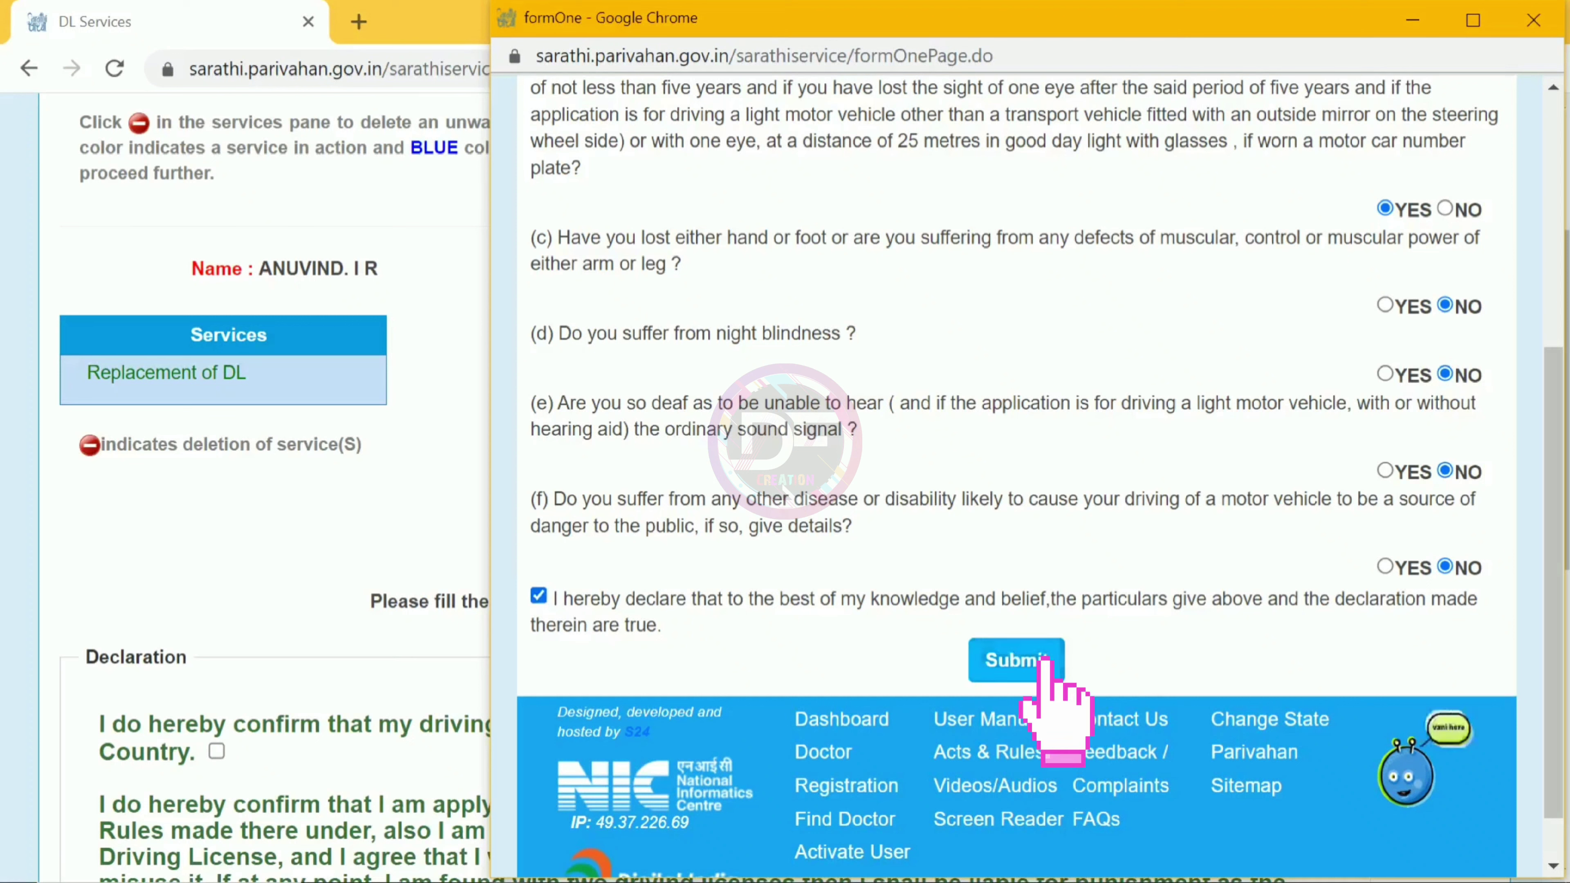
Step: Submit the completed fitness self-declaration, bringing up its confirmation prompt
click(1044, 665)
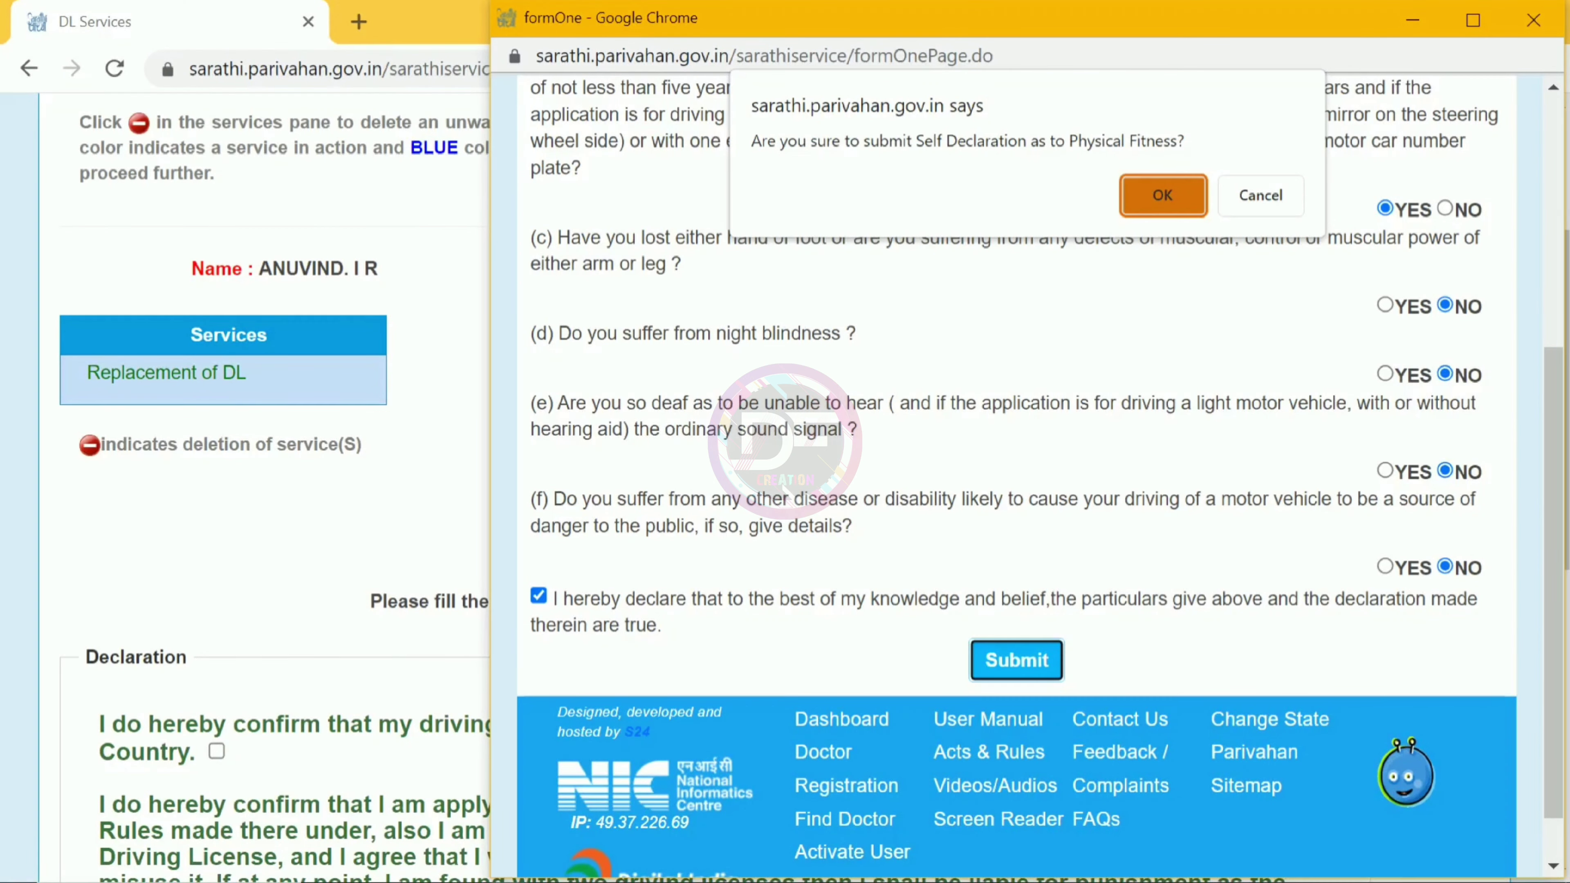
Step: Confirm the self-declaration submission and return to the DL Services page
key(Return)
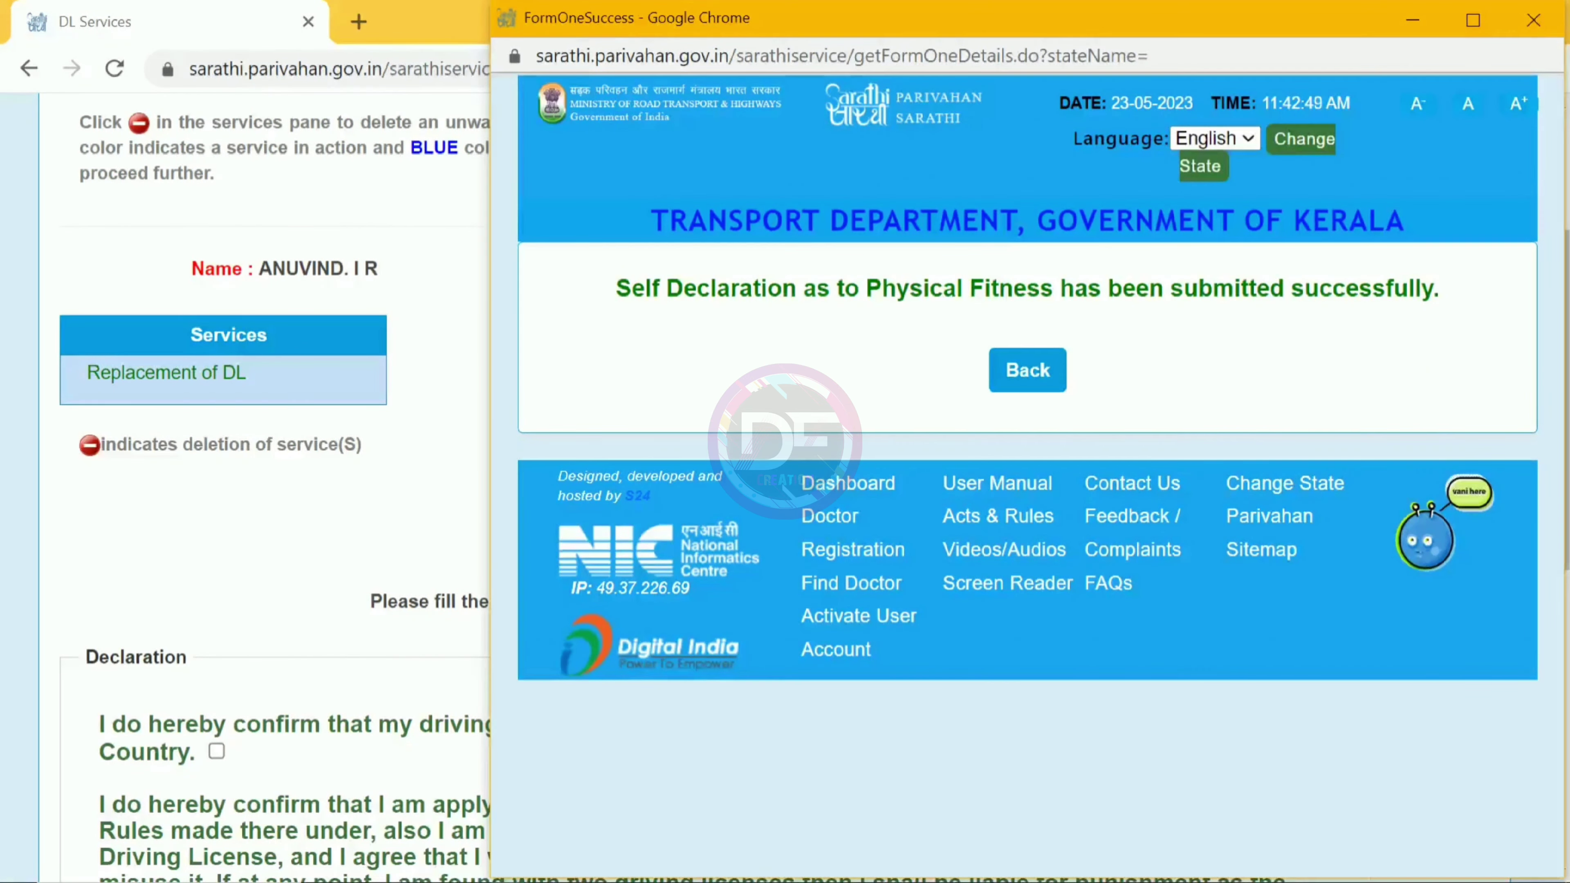
click(1028, 382)
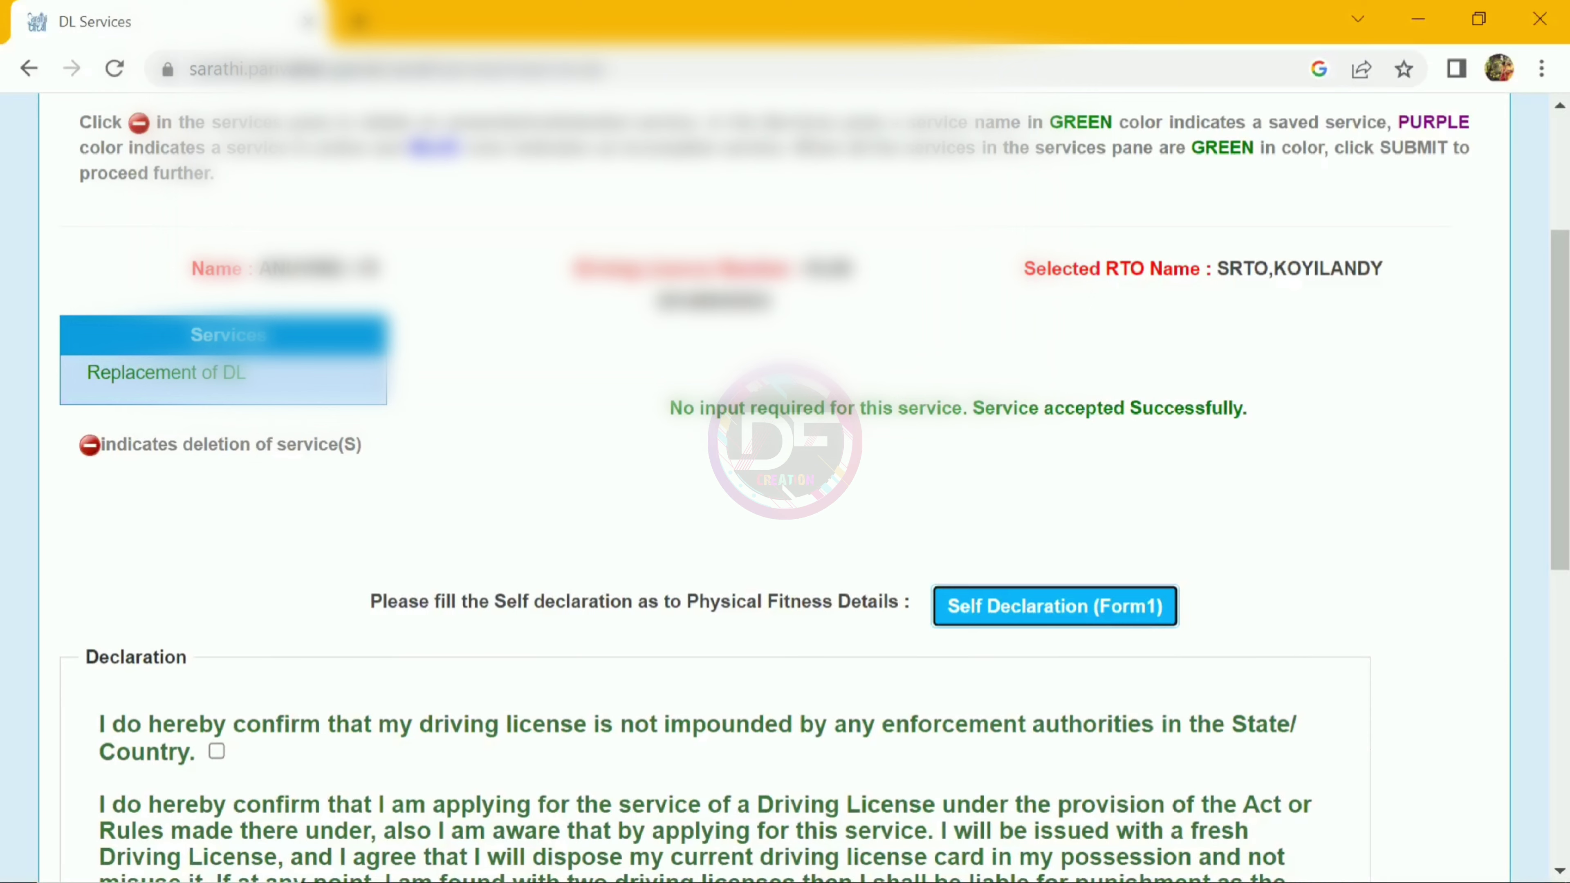
Step: Tick the four declarations: licence not impounded, fresh licence, Aadhaar details match, particulars true
scroll(785, 489, down, 5)
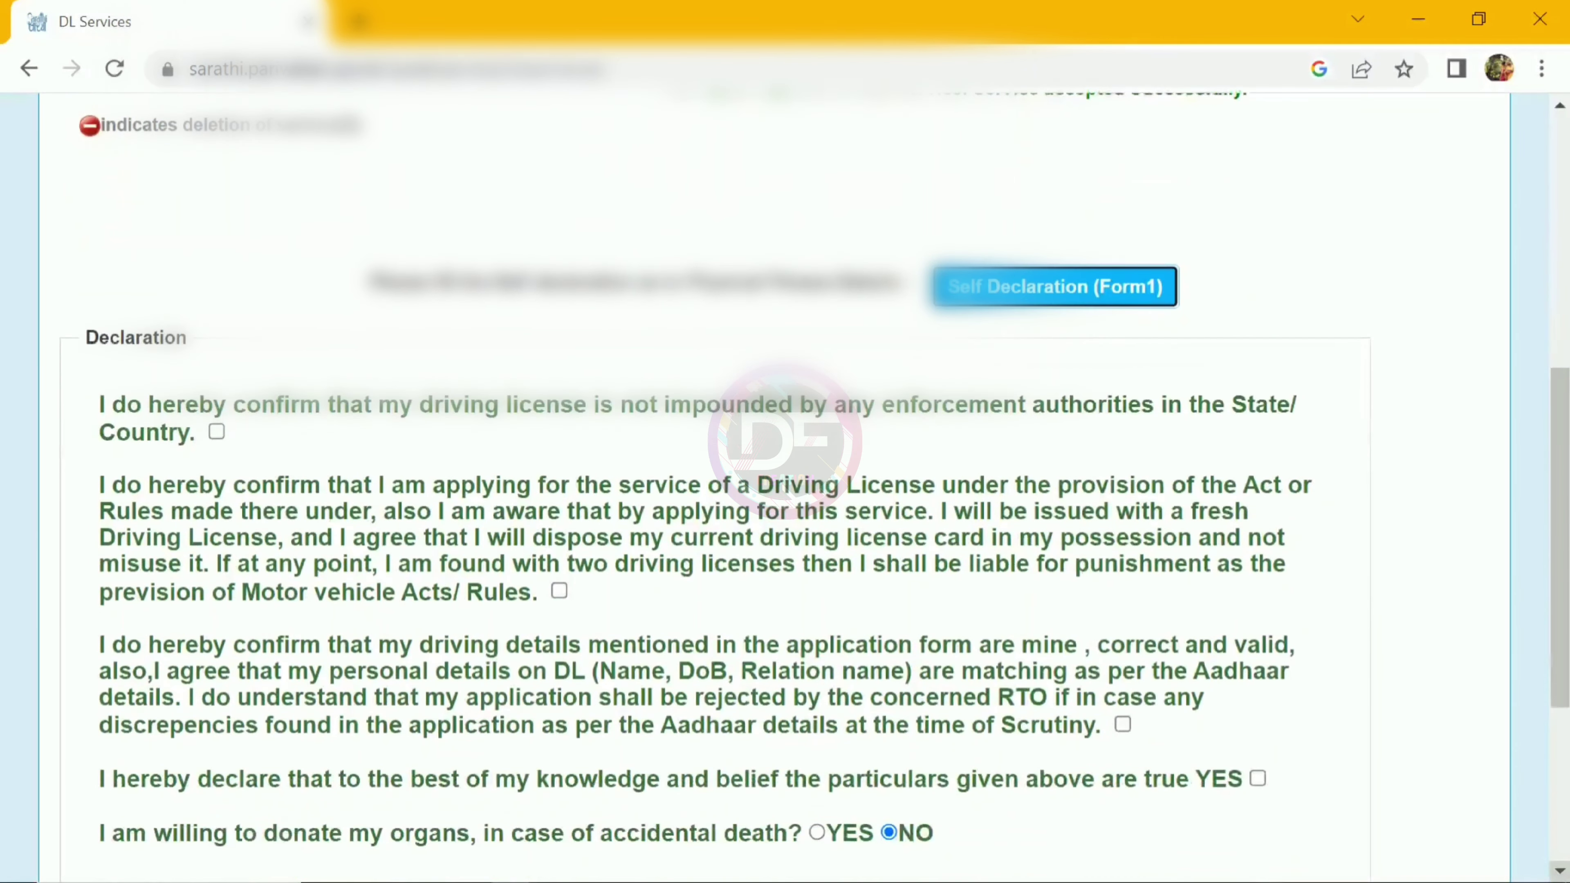
click(216, 432)
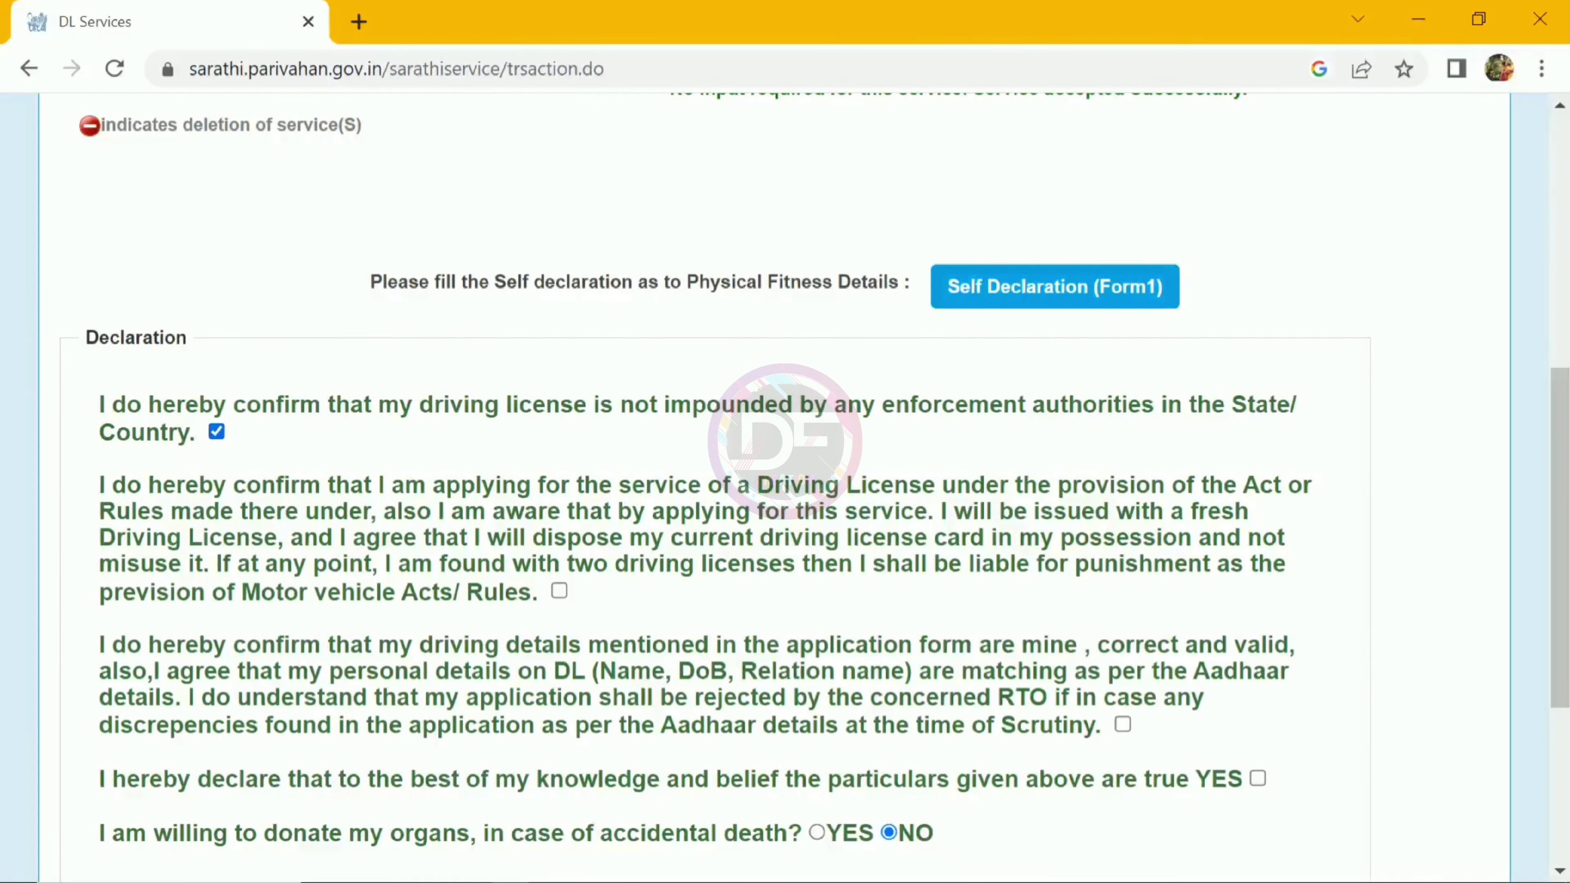
click(560, 590)
scroll(785, 495, down, 2)
click(1123, 618)
click(1258, 673)
scroll(785, 494, down, 1)
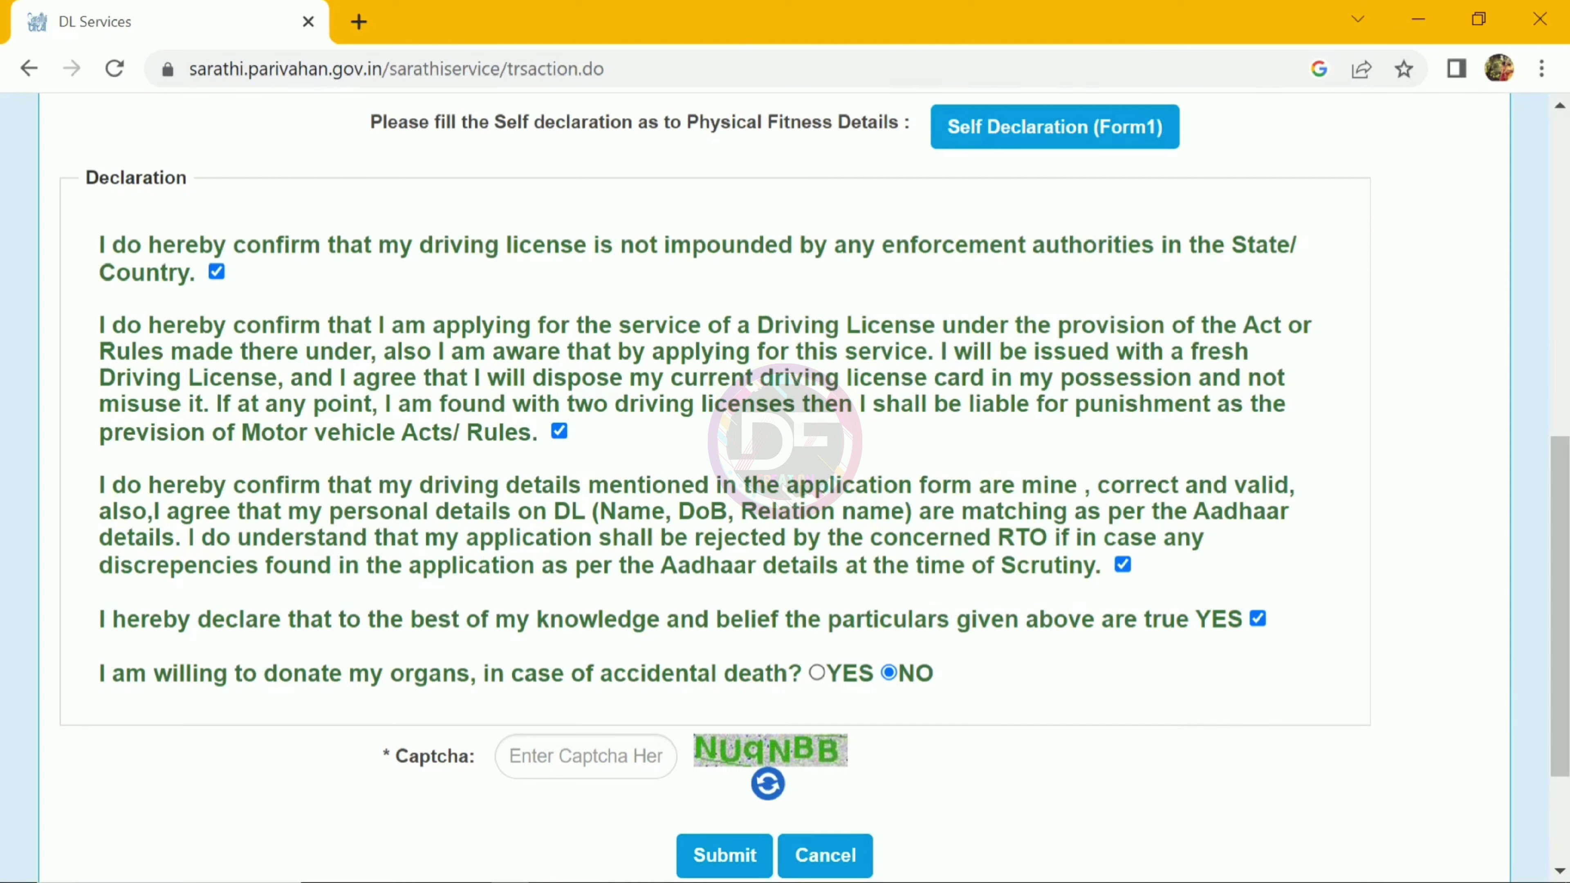
Step: Enter the captcha and submit the replacement of DL application, declining organ donation
click(585, 756)
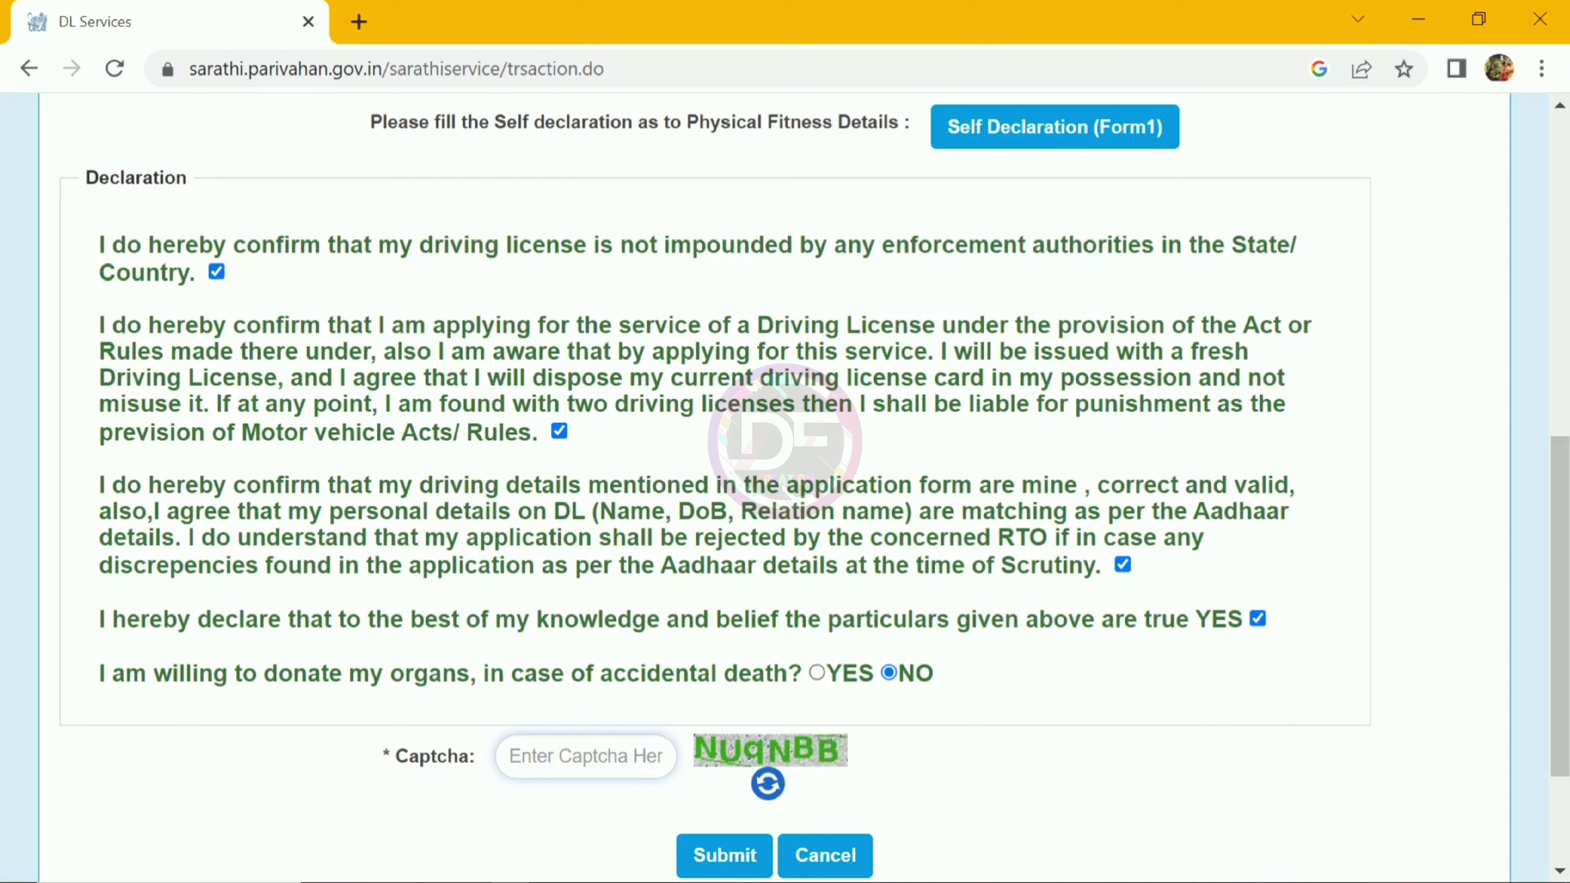
text(NU)
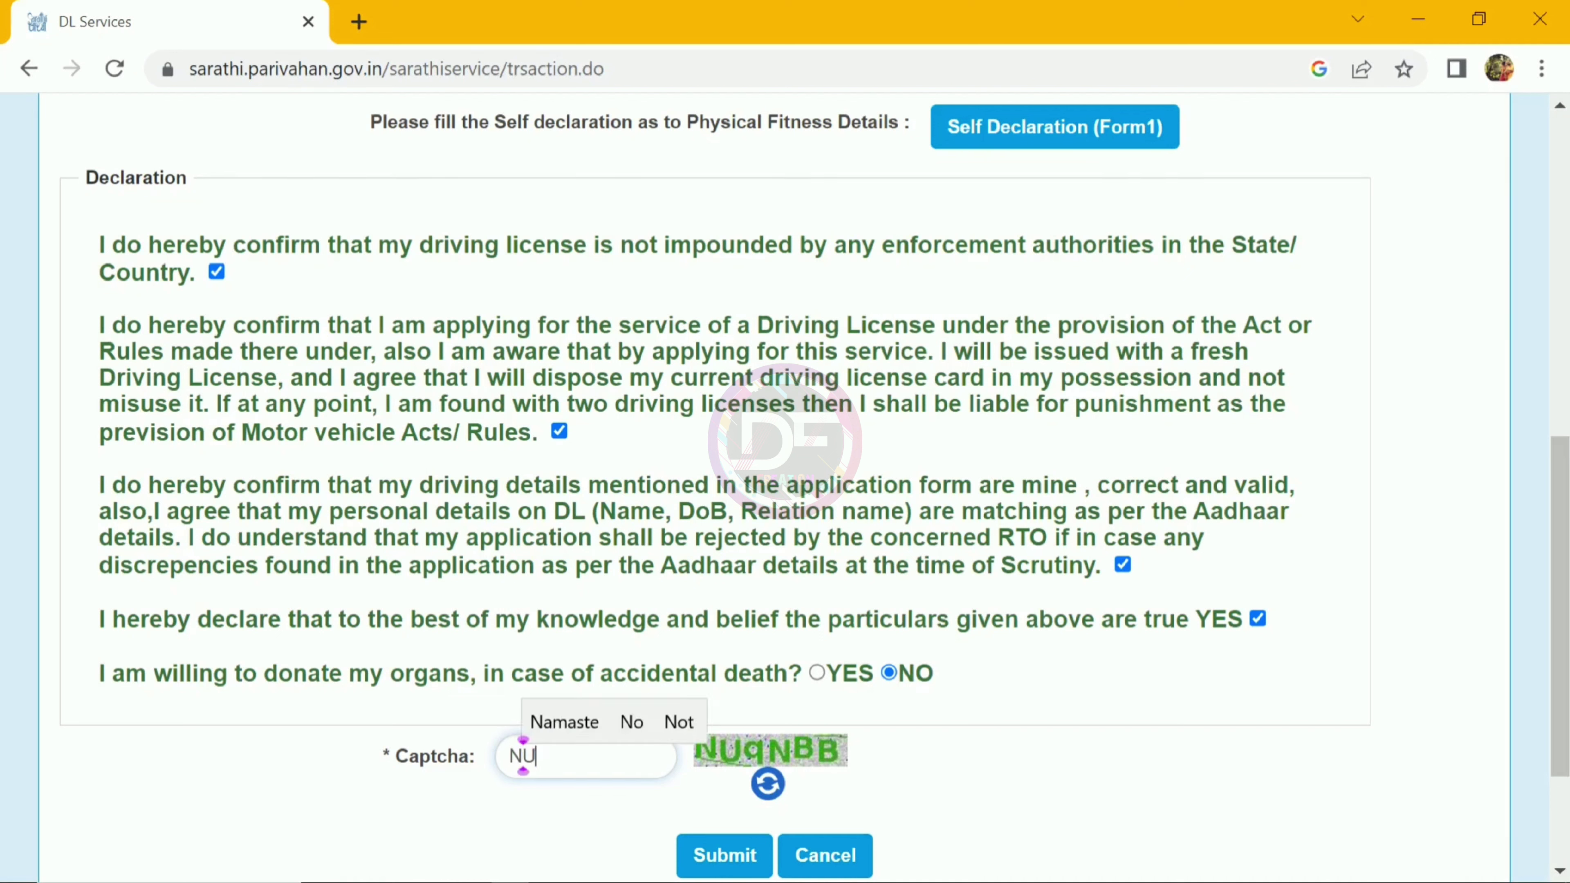
text(qNBB)
click(748, 850)
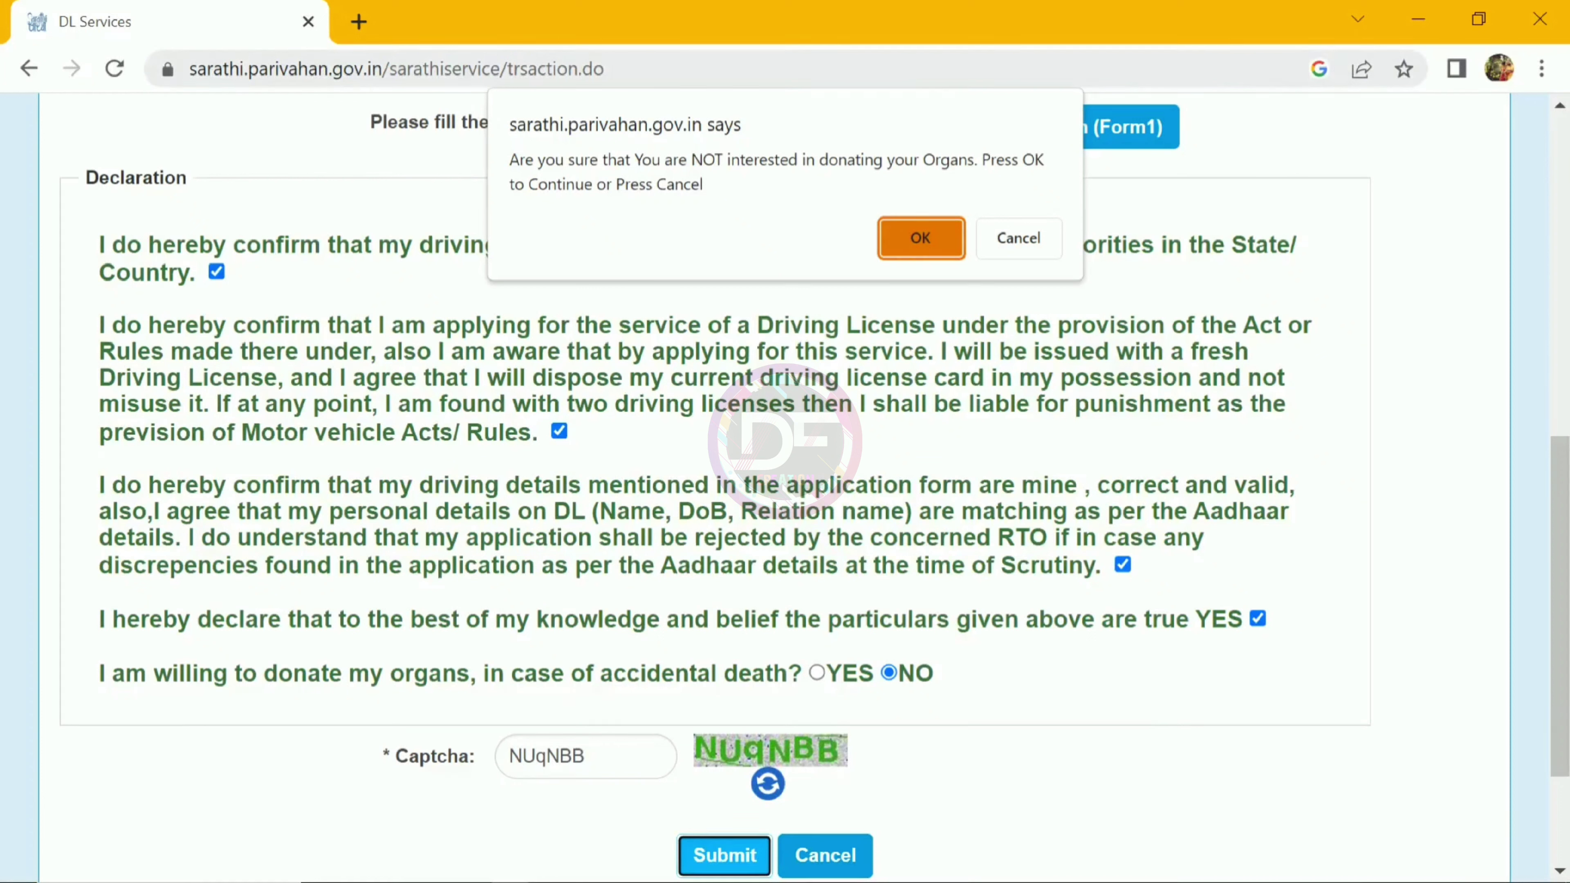
key(Return)
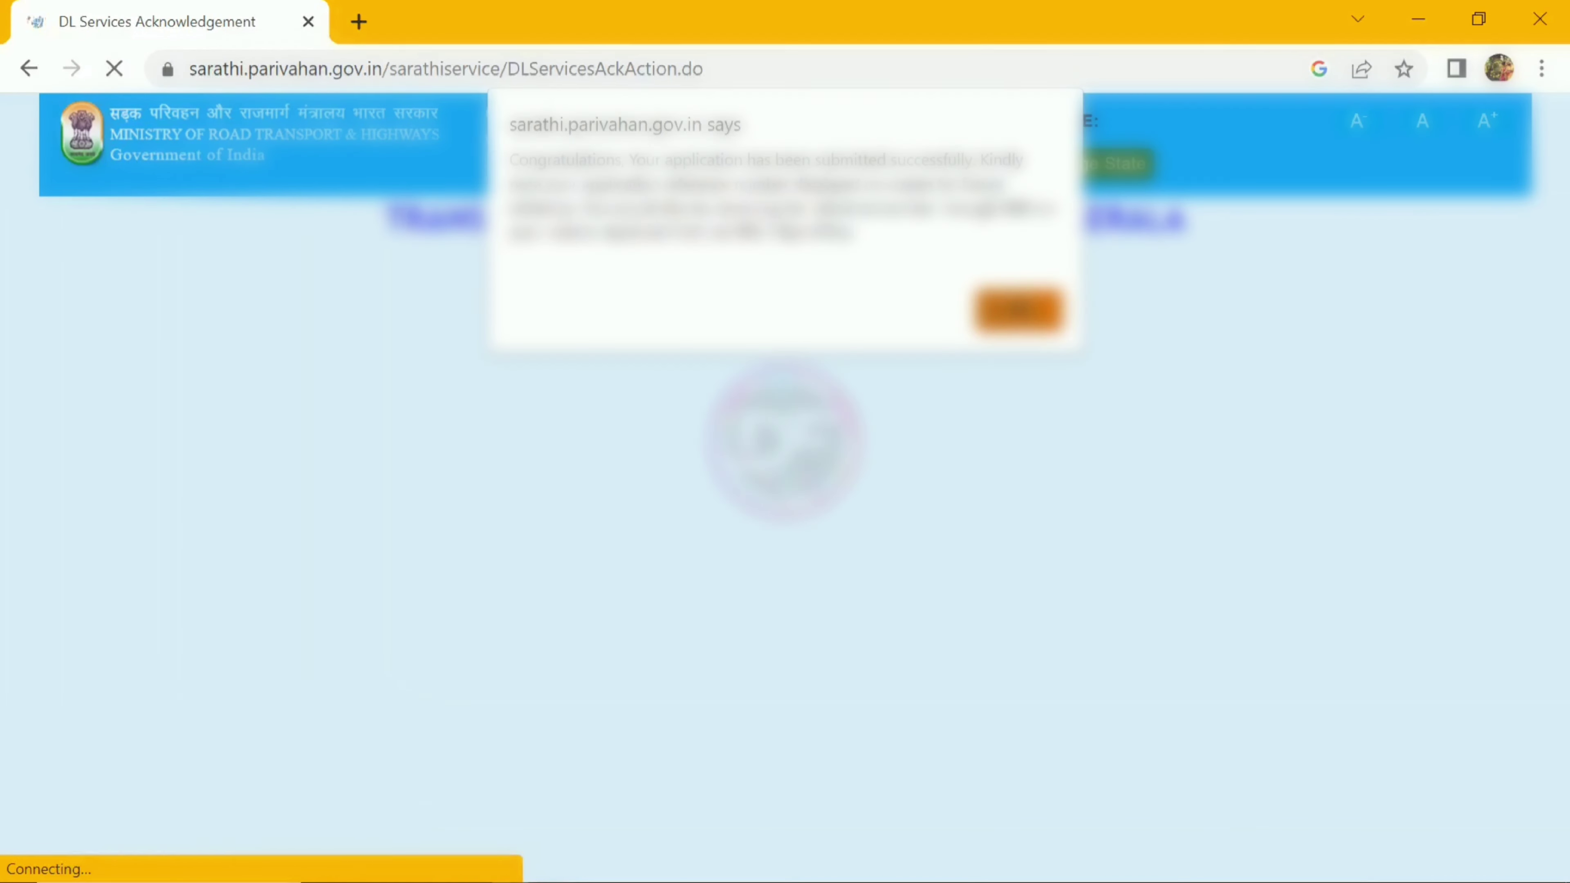
Step: Dismiss the success alert and continue from the acknowledgement page to the Application Status form
key(Return)
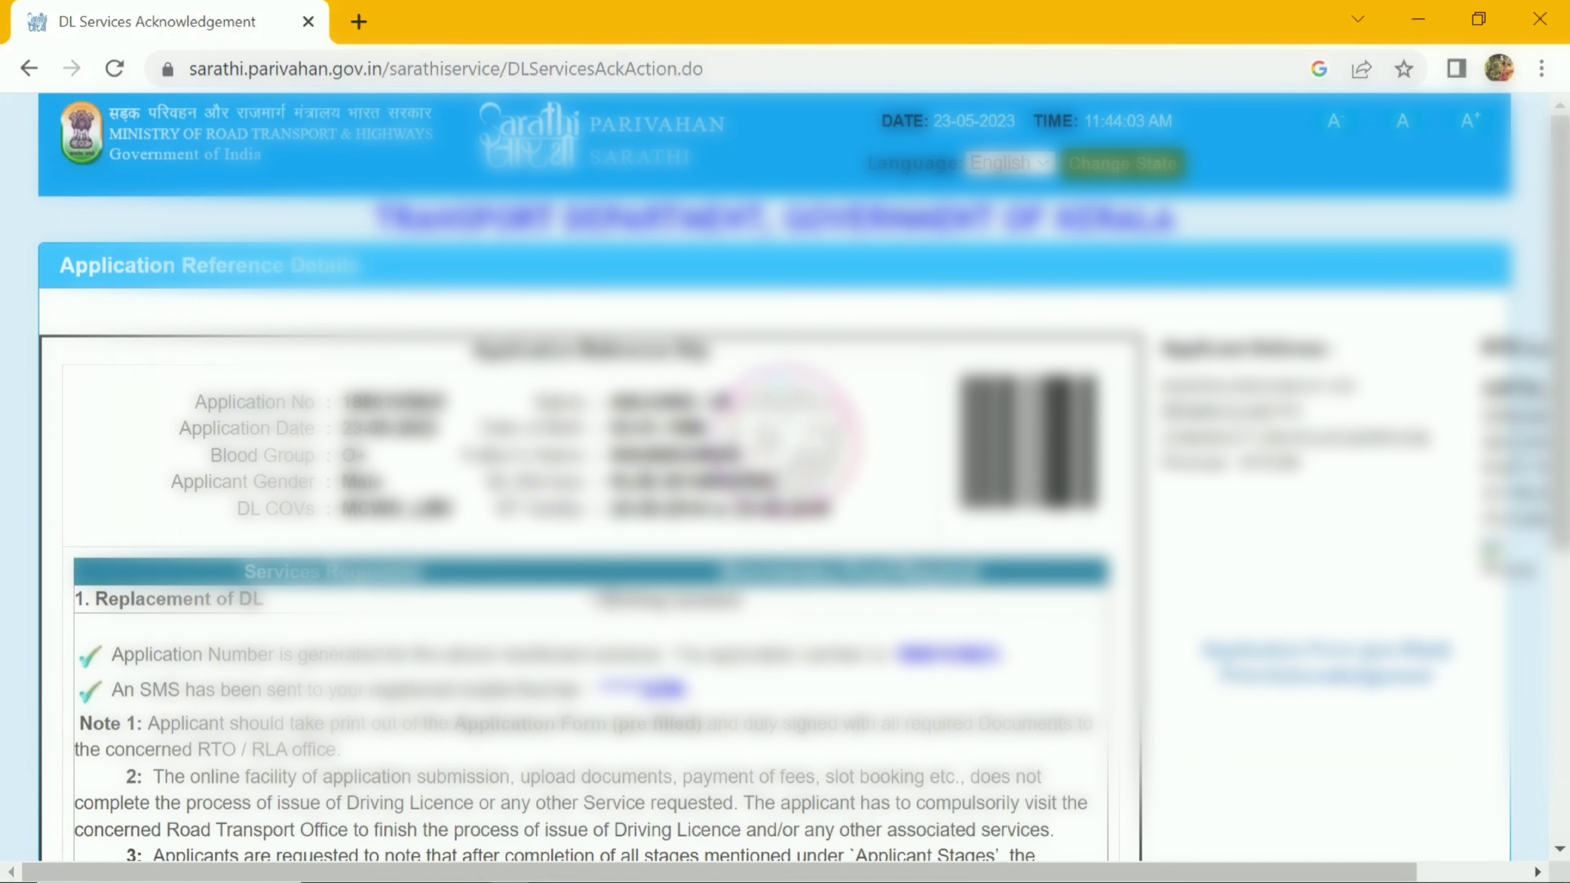
scroll(803, 476, down, 1)
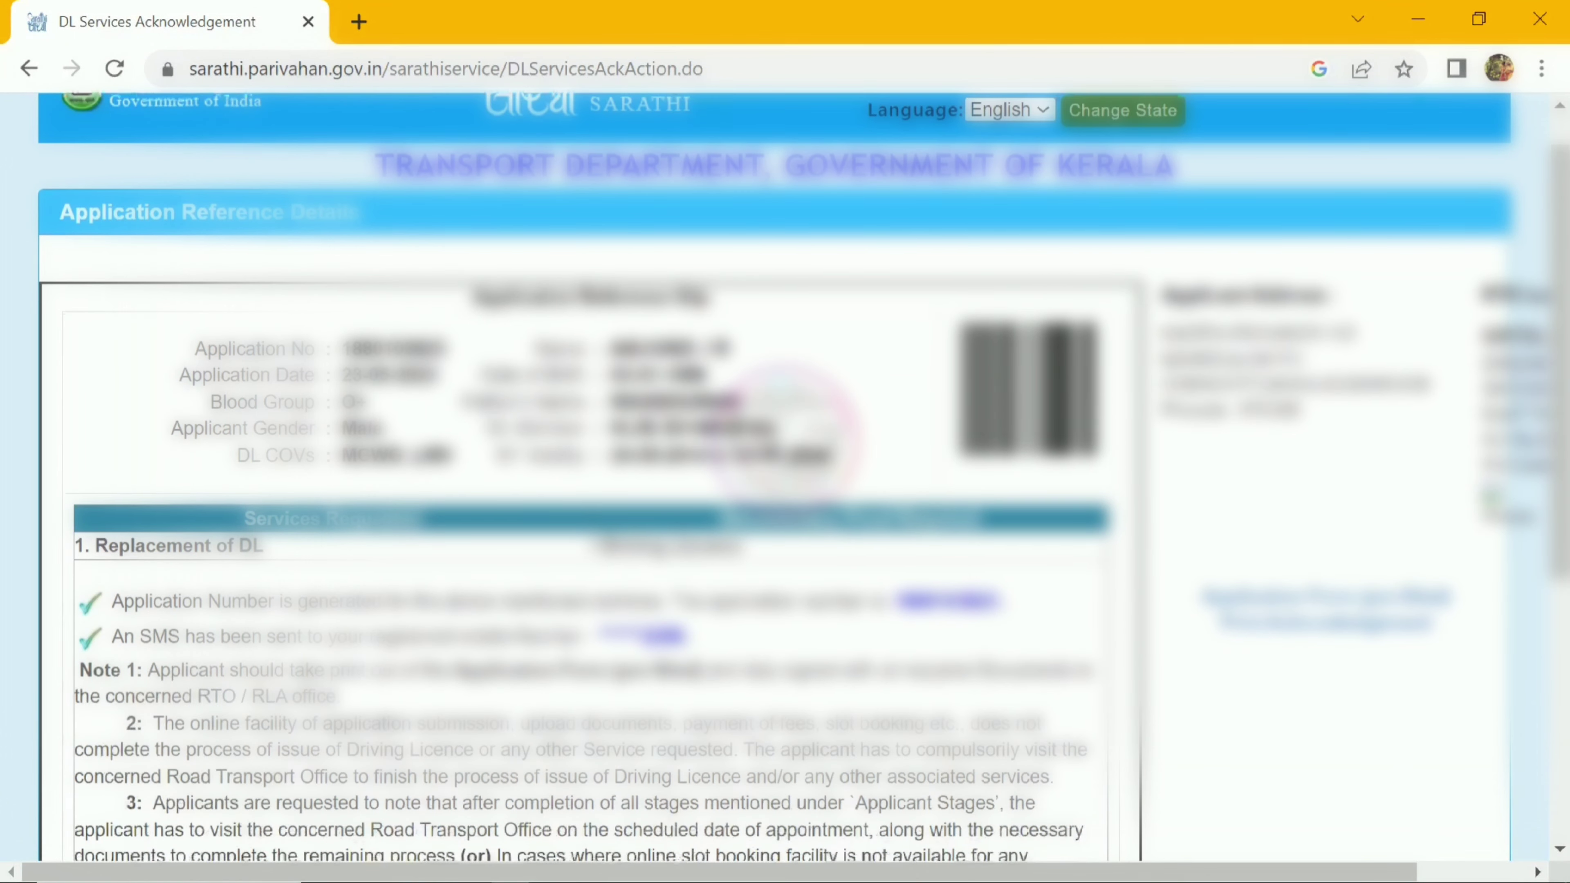
scroll(803, 476, down, 8)
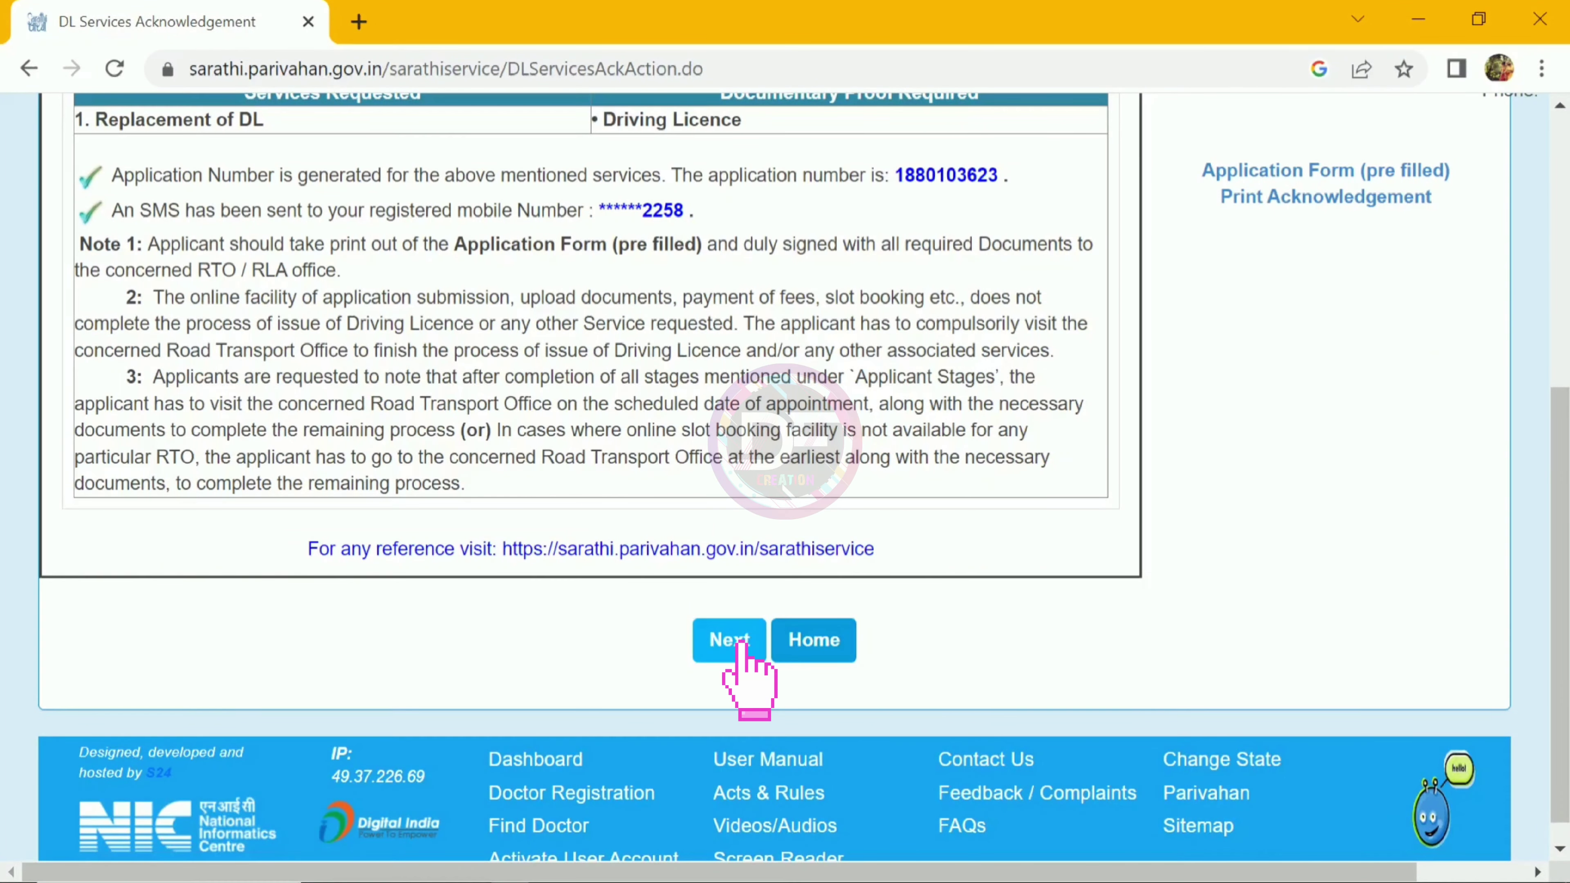
click(743, 644)
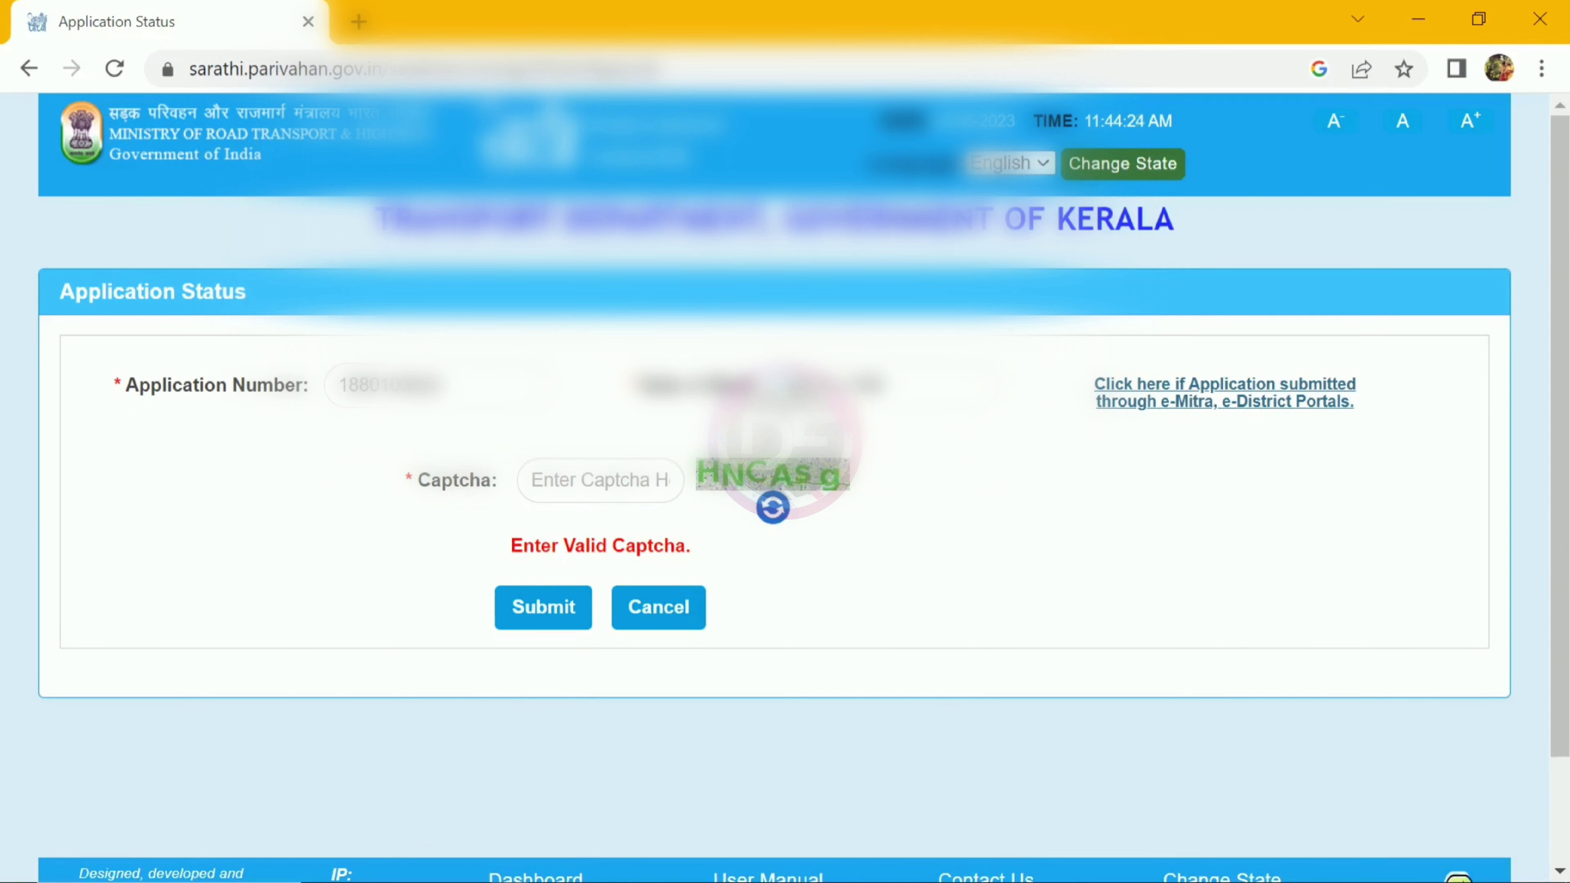
Step: Enter the captcha and load the status, showing document upload, photo/signature and fee pending
click(599, 480)
text(HNC)
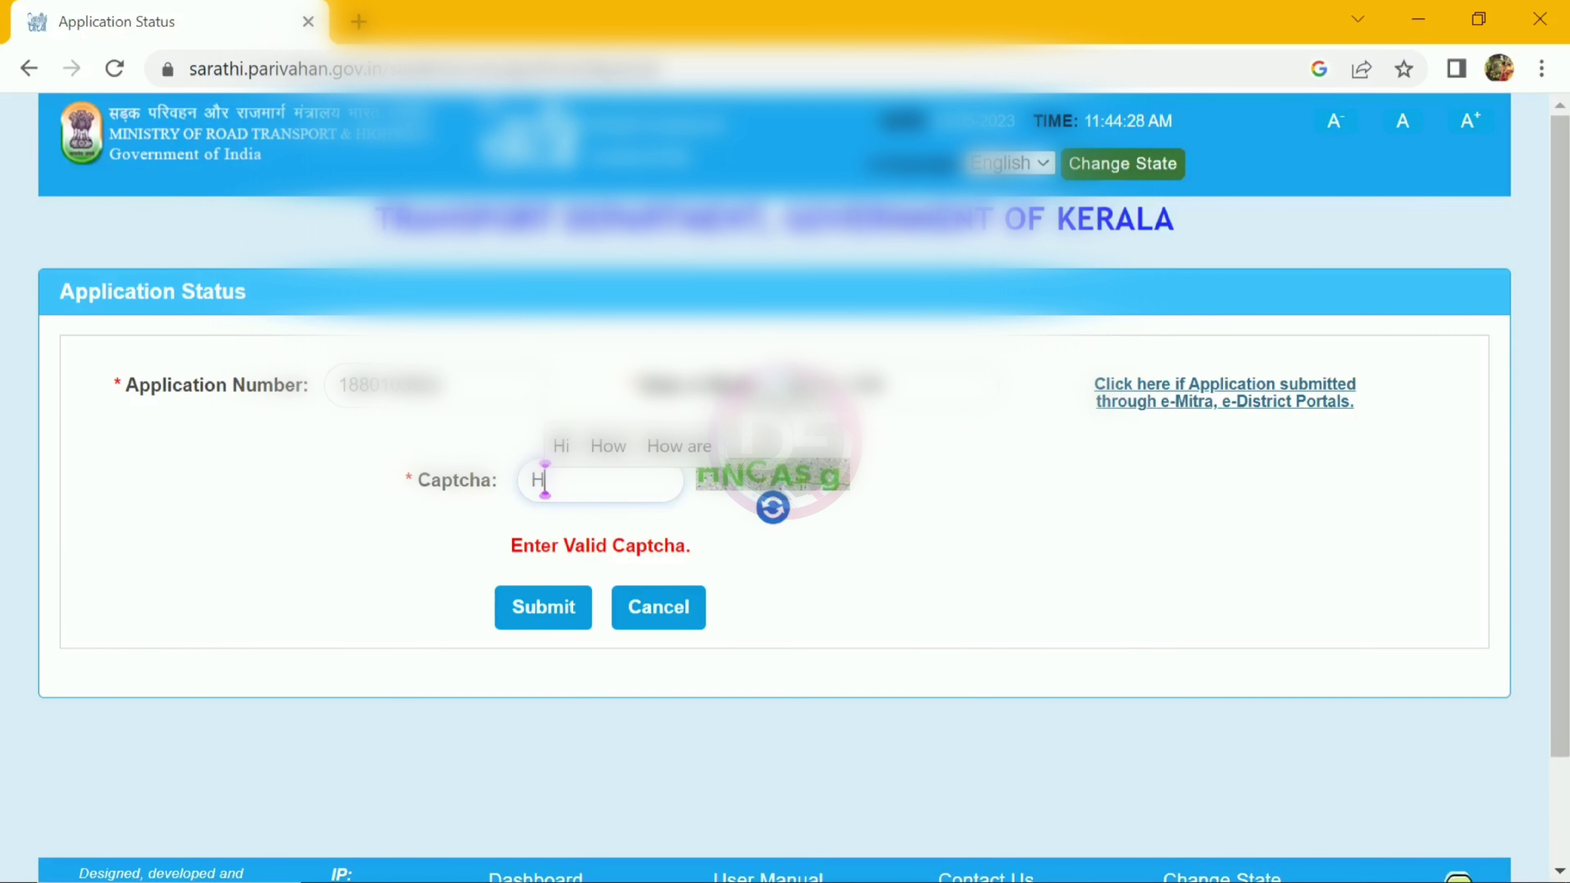
text(Asg)
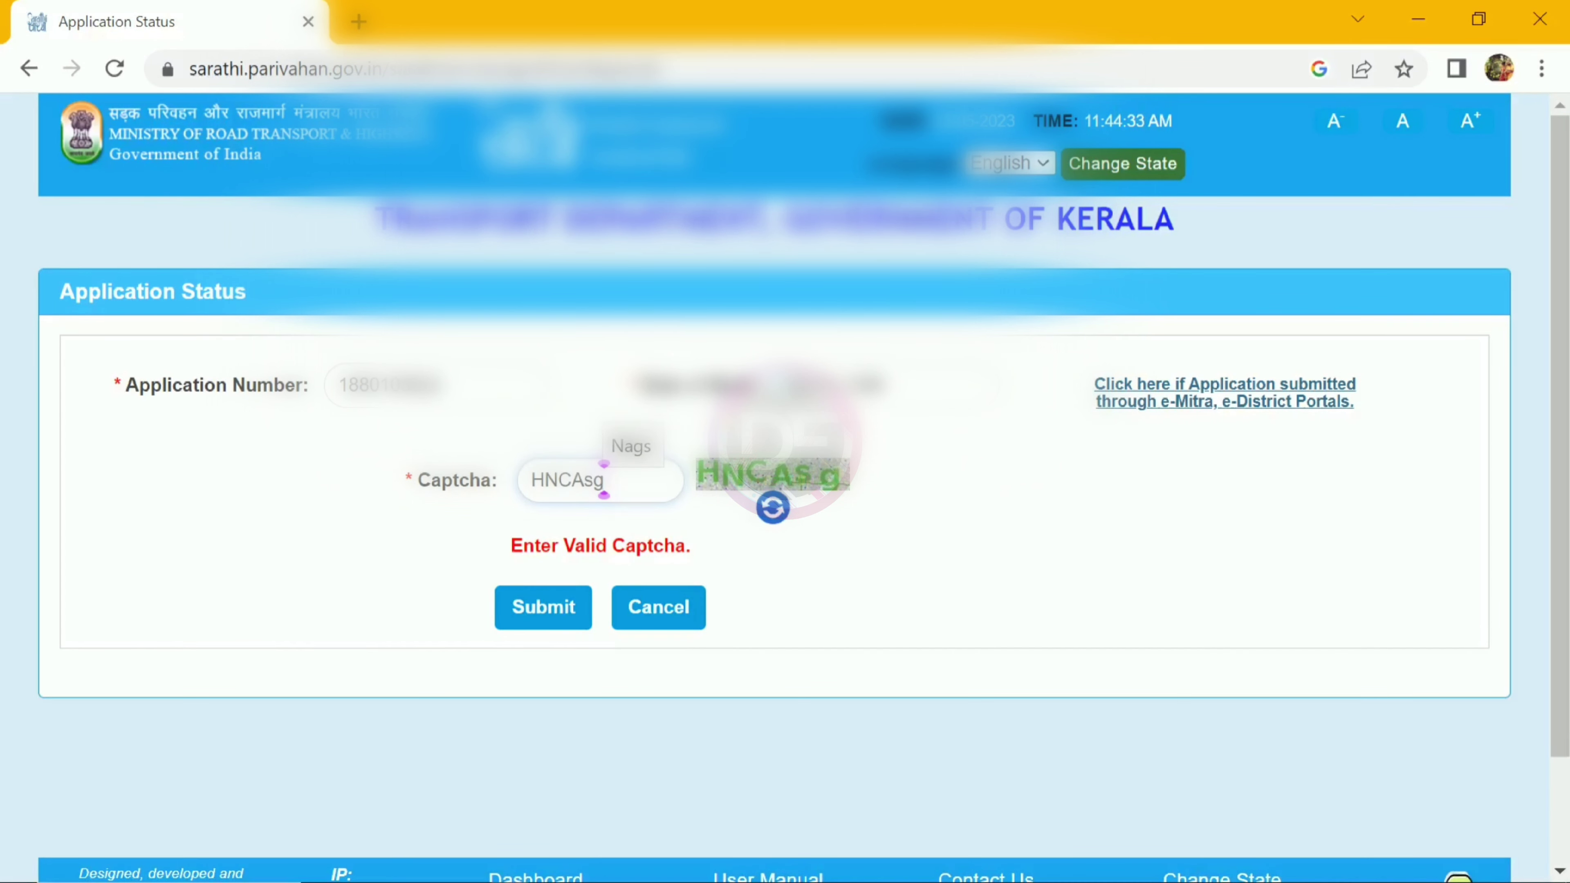
click(543, 606)
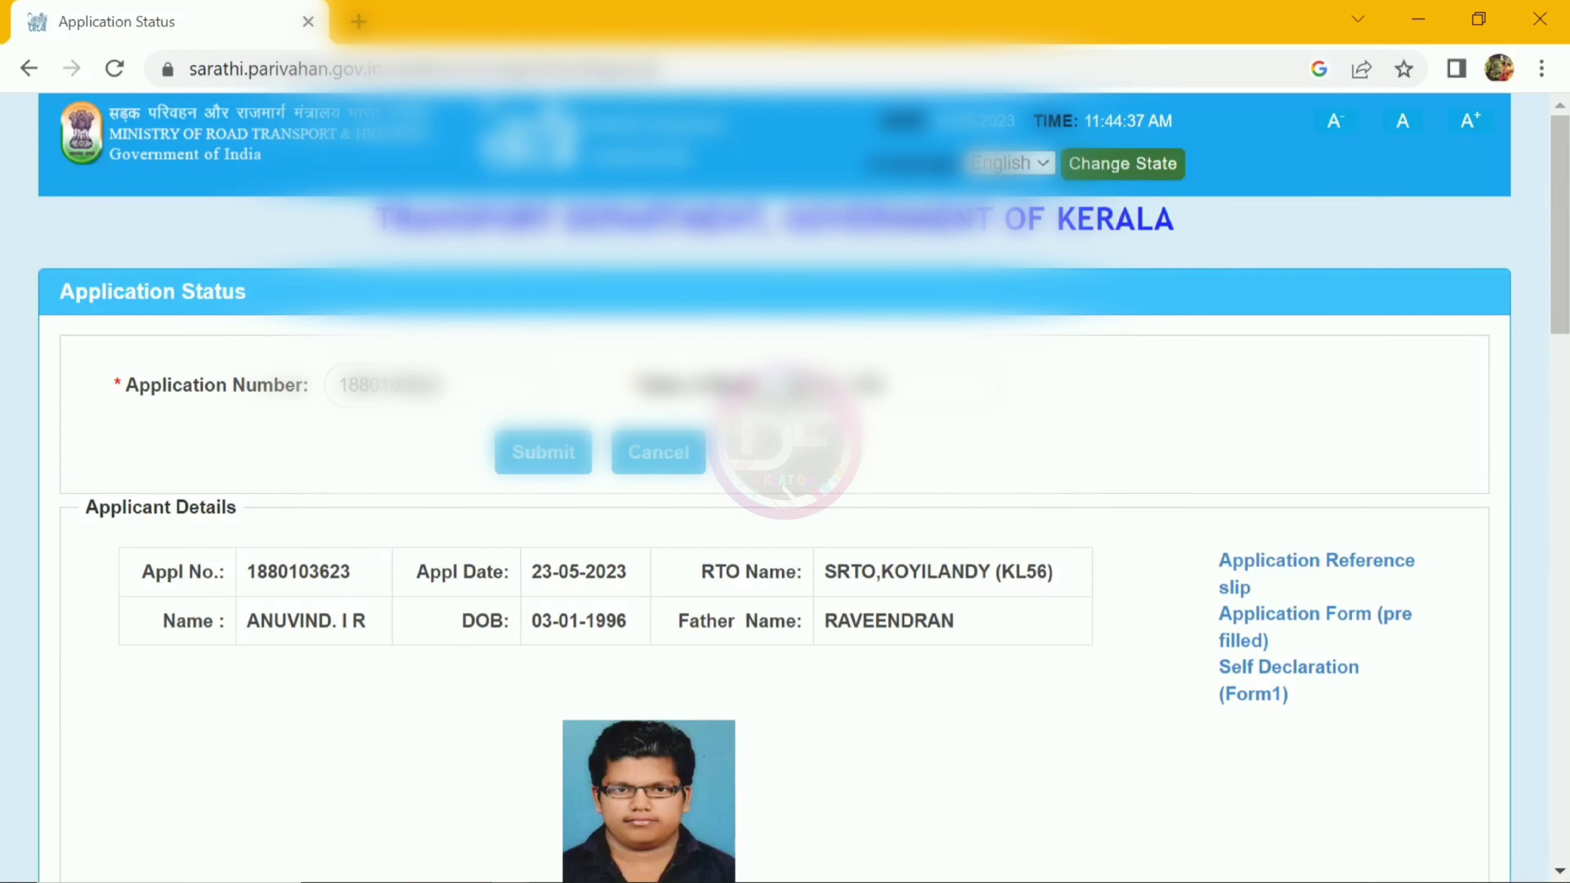
scroll(785, 486, down, 1)
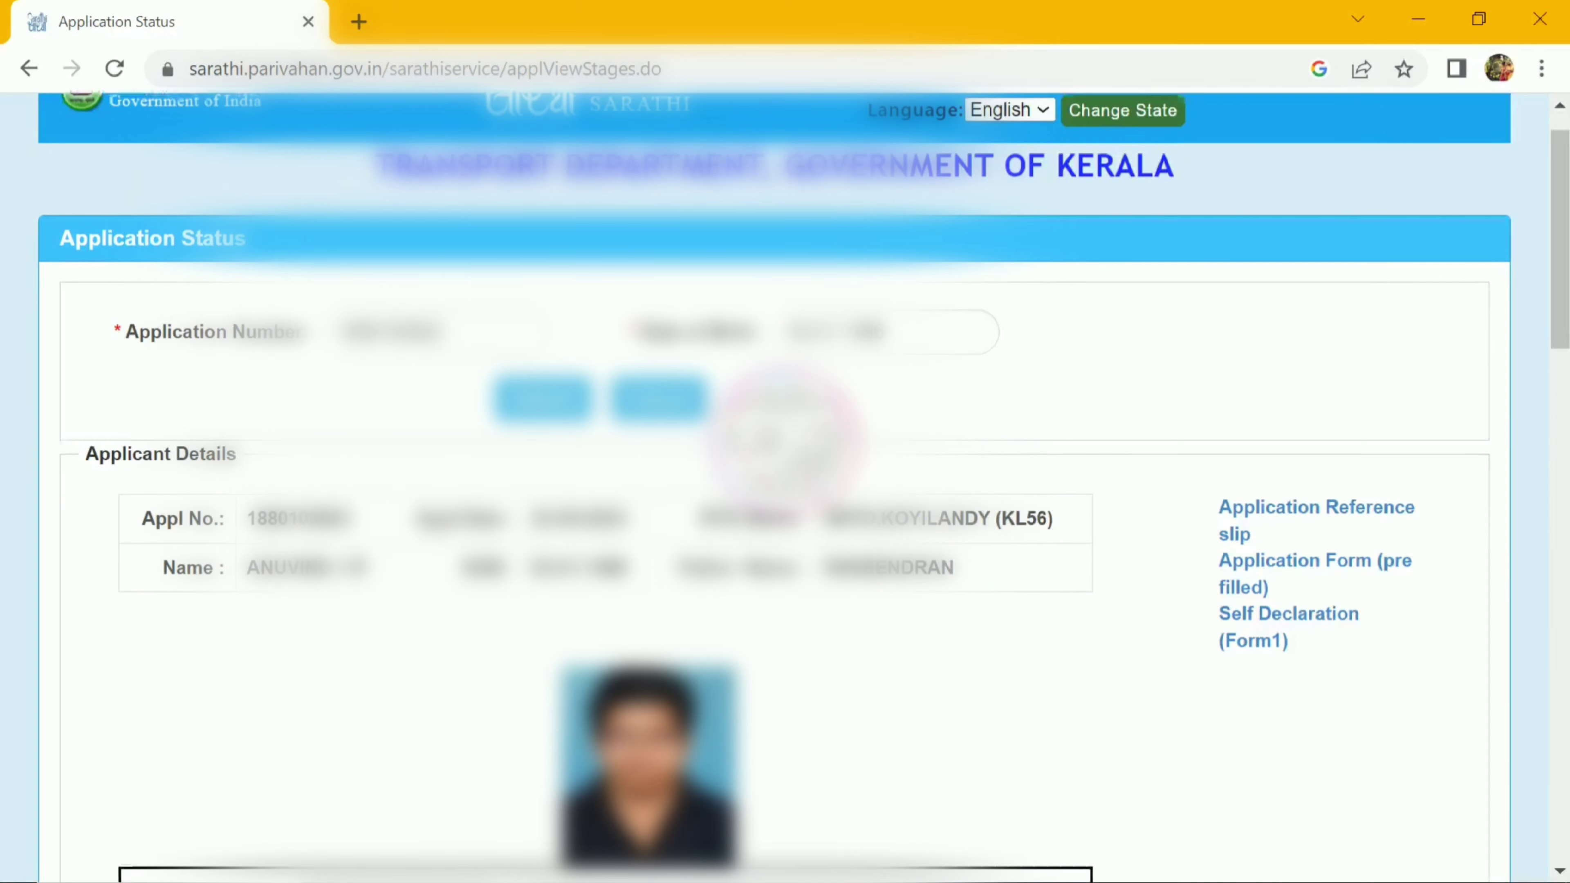
scroll(785, 486, down, 10)
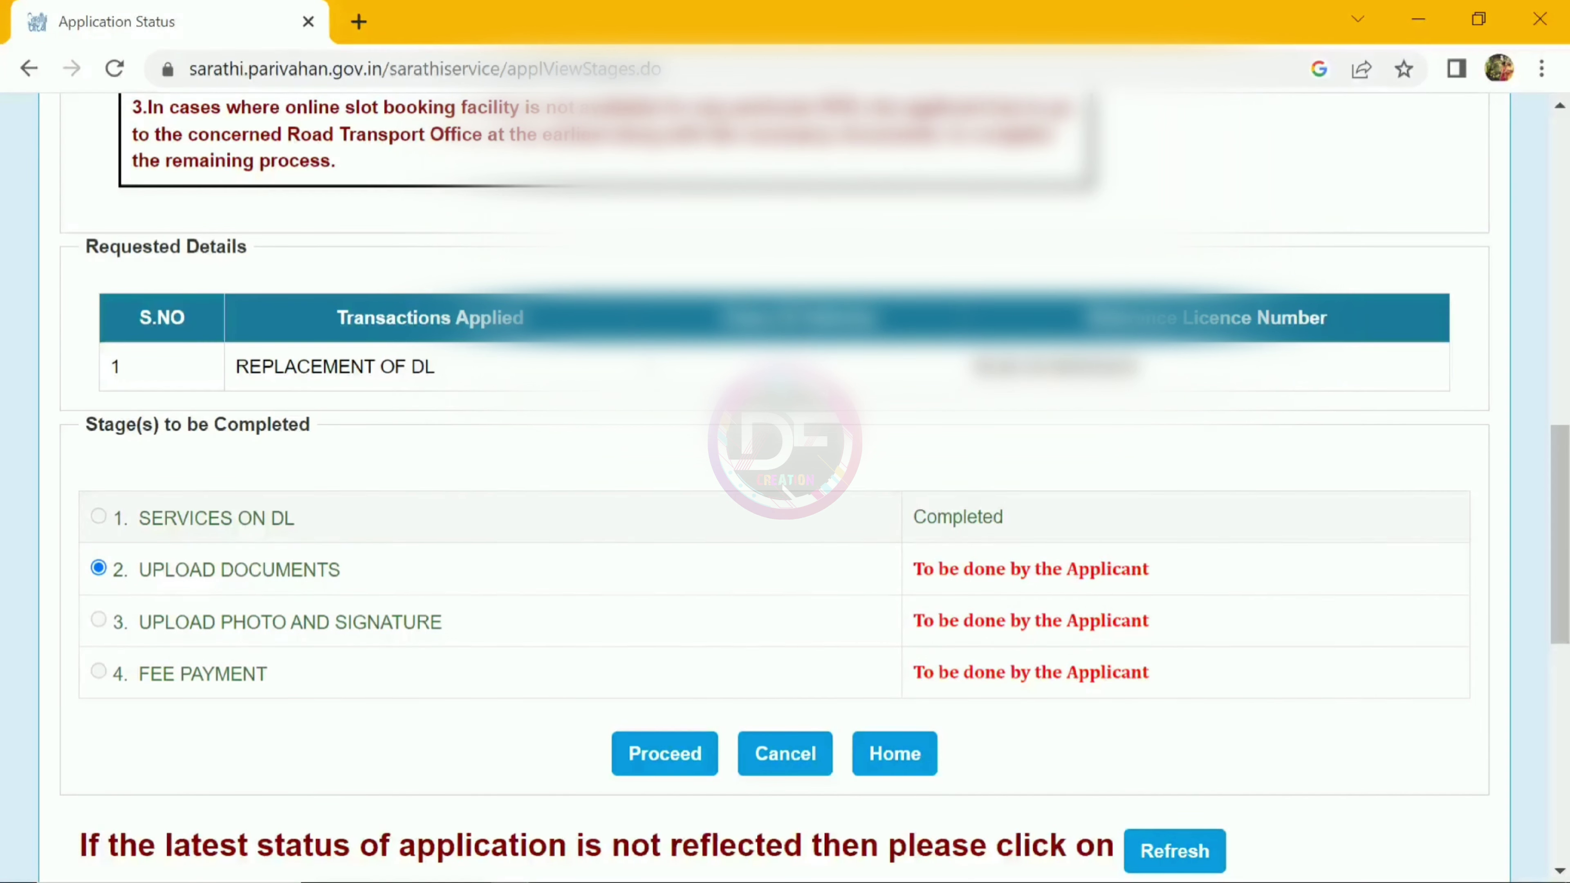
scroll(814, 479, down, 2)
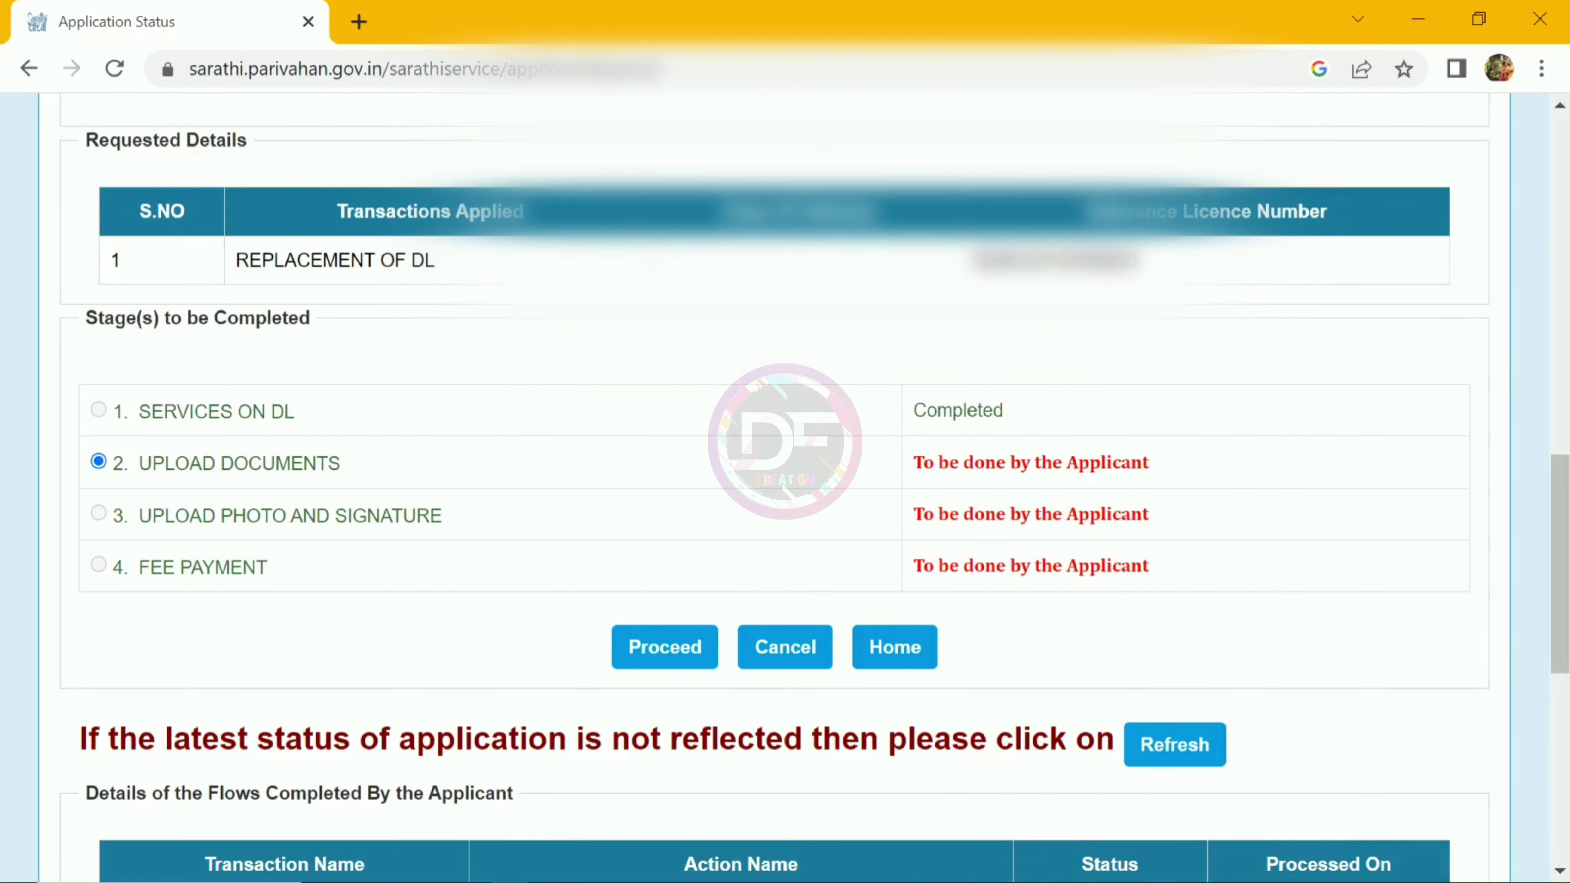
Step: Start the Upload Documents stage, choosing Driving Licence as both document and proof type
click(631, 660)
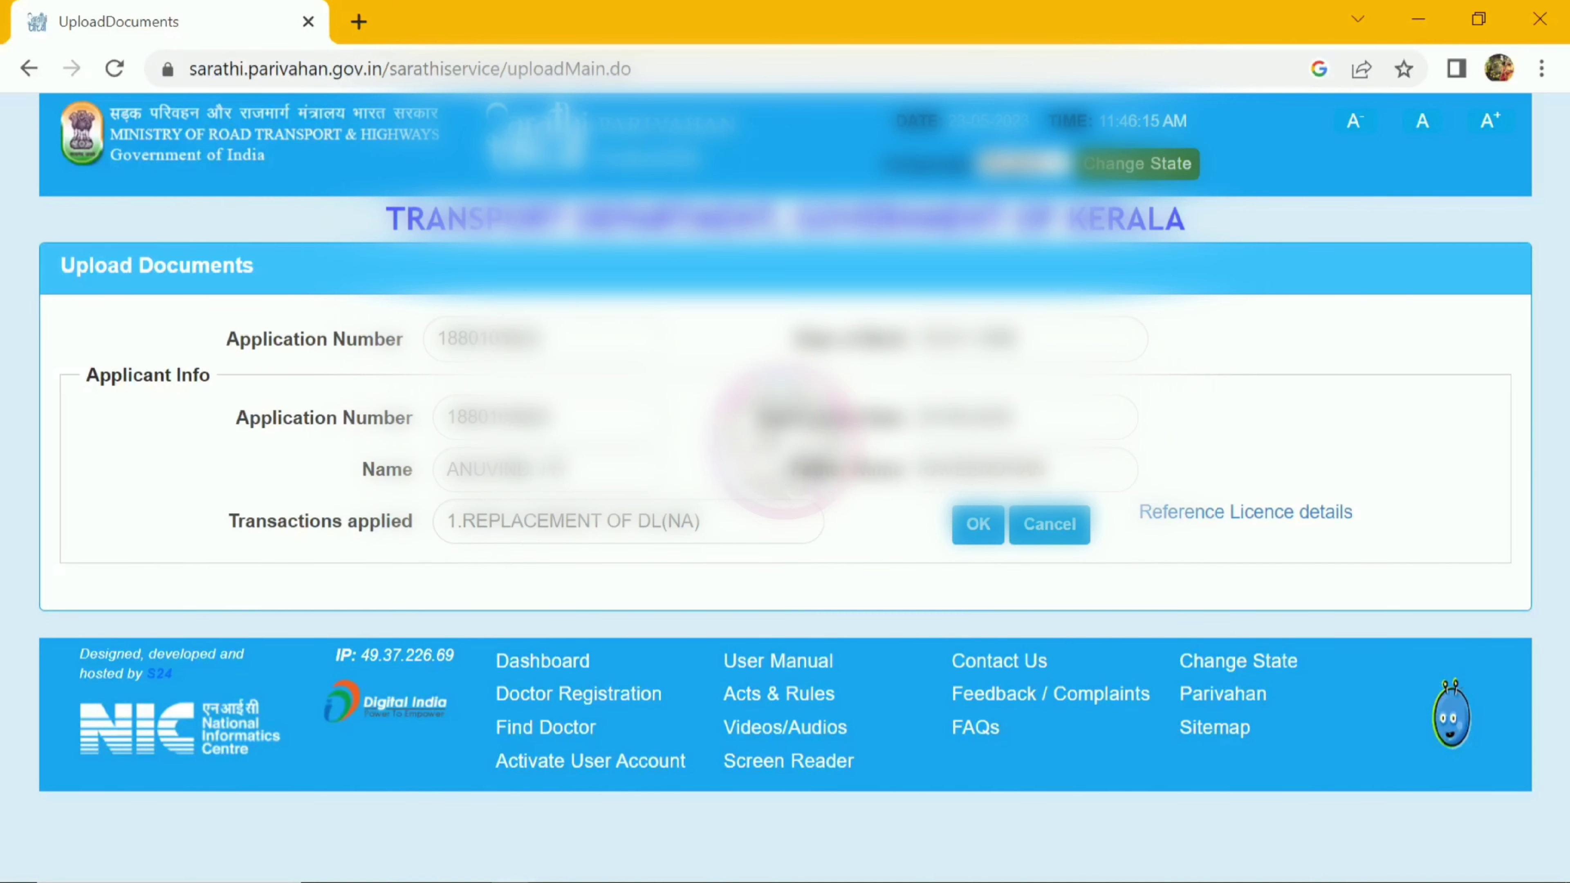
key(Return)
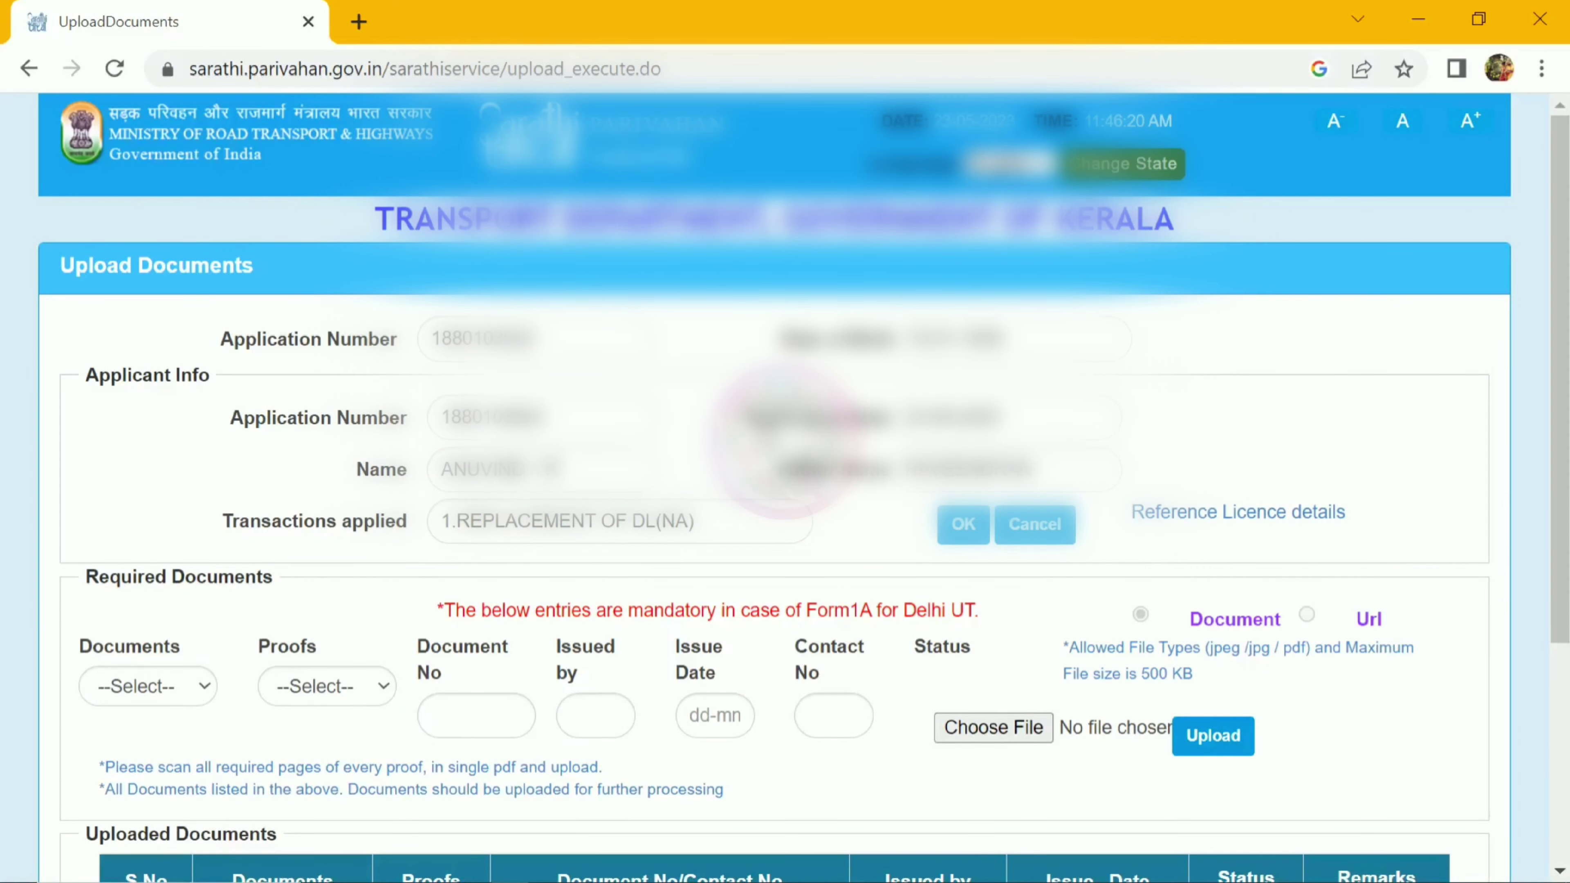
scroll(804, 482, down, 2)
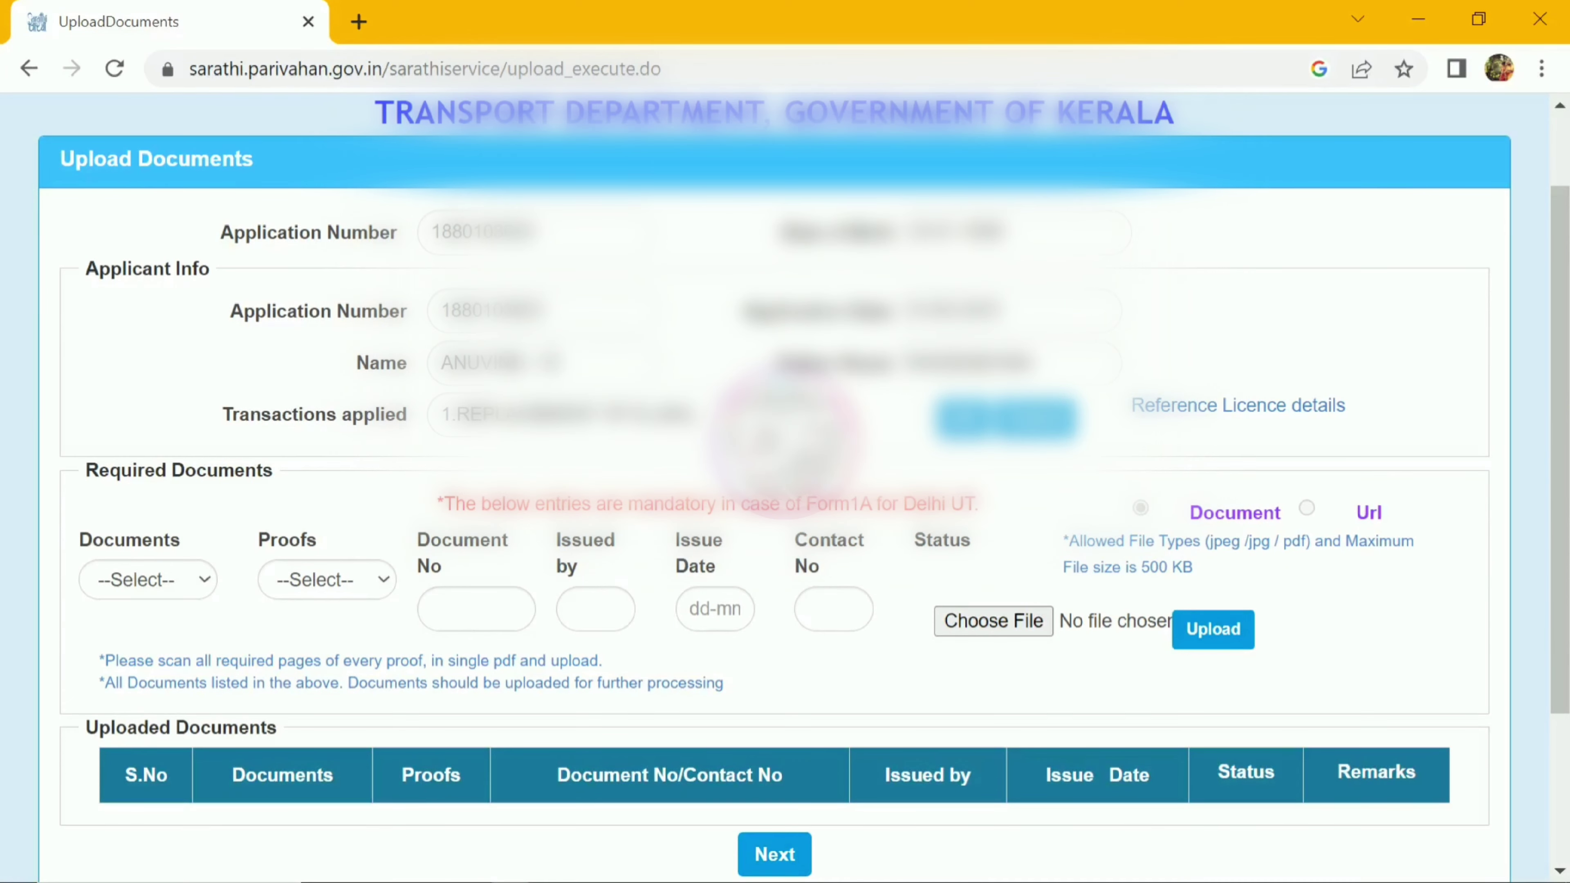
click(149, 579)
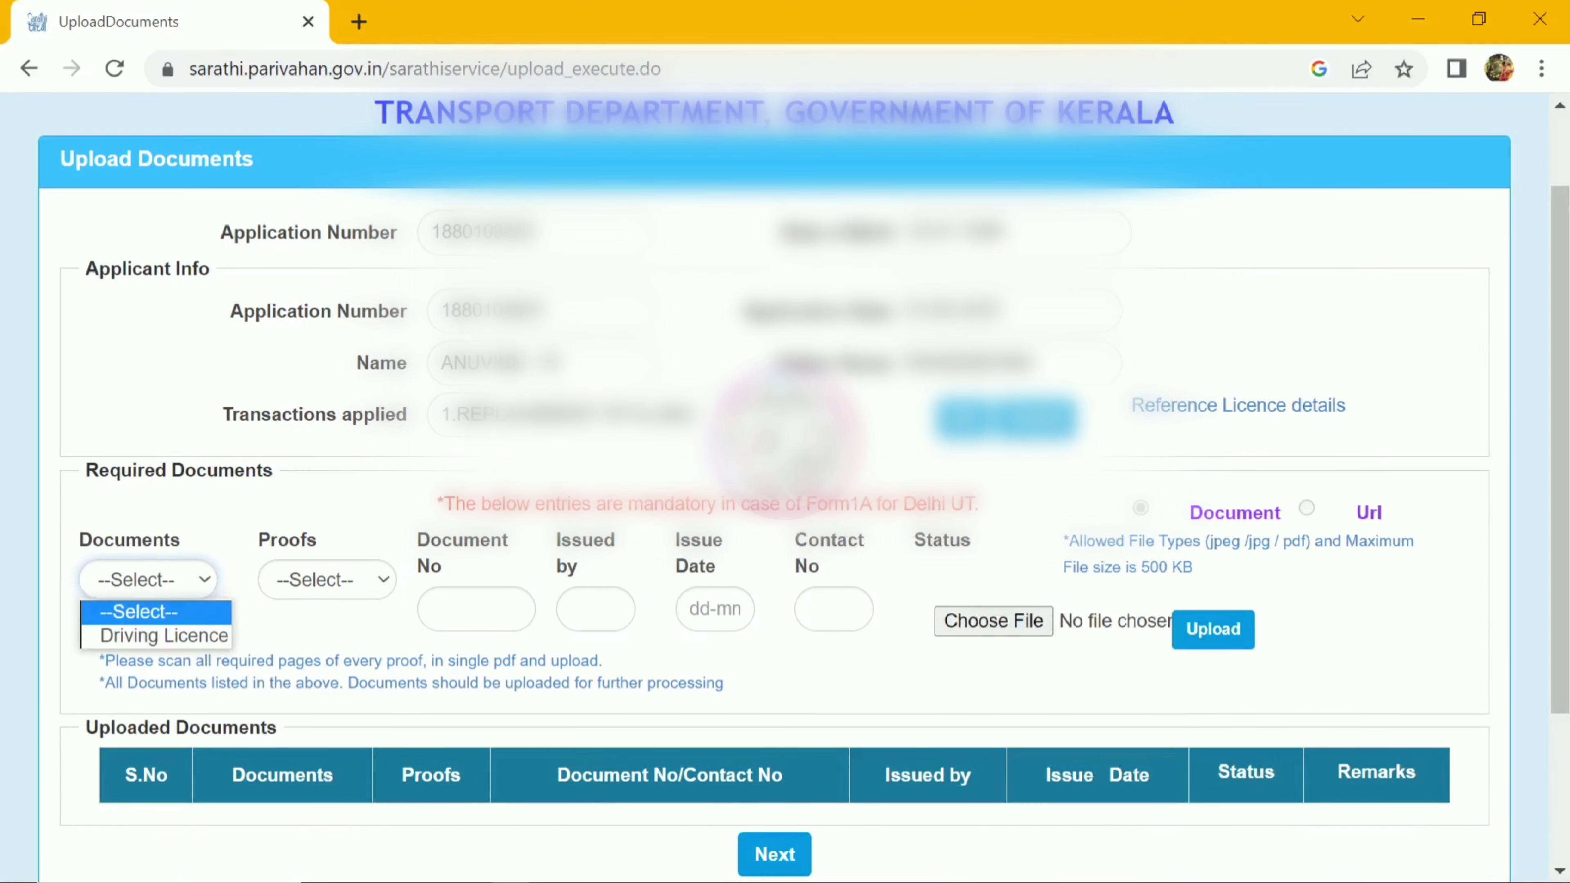
key(Down)
key(Return)
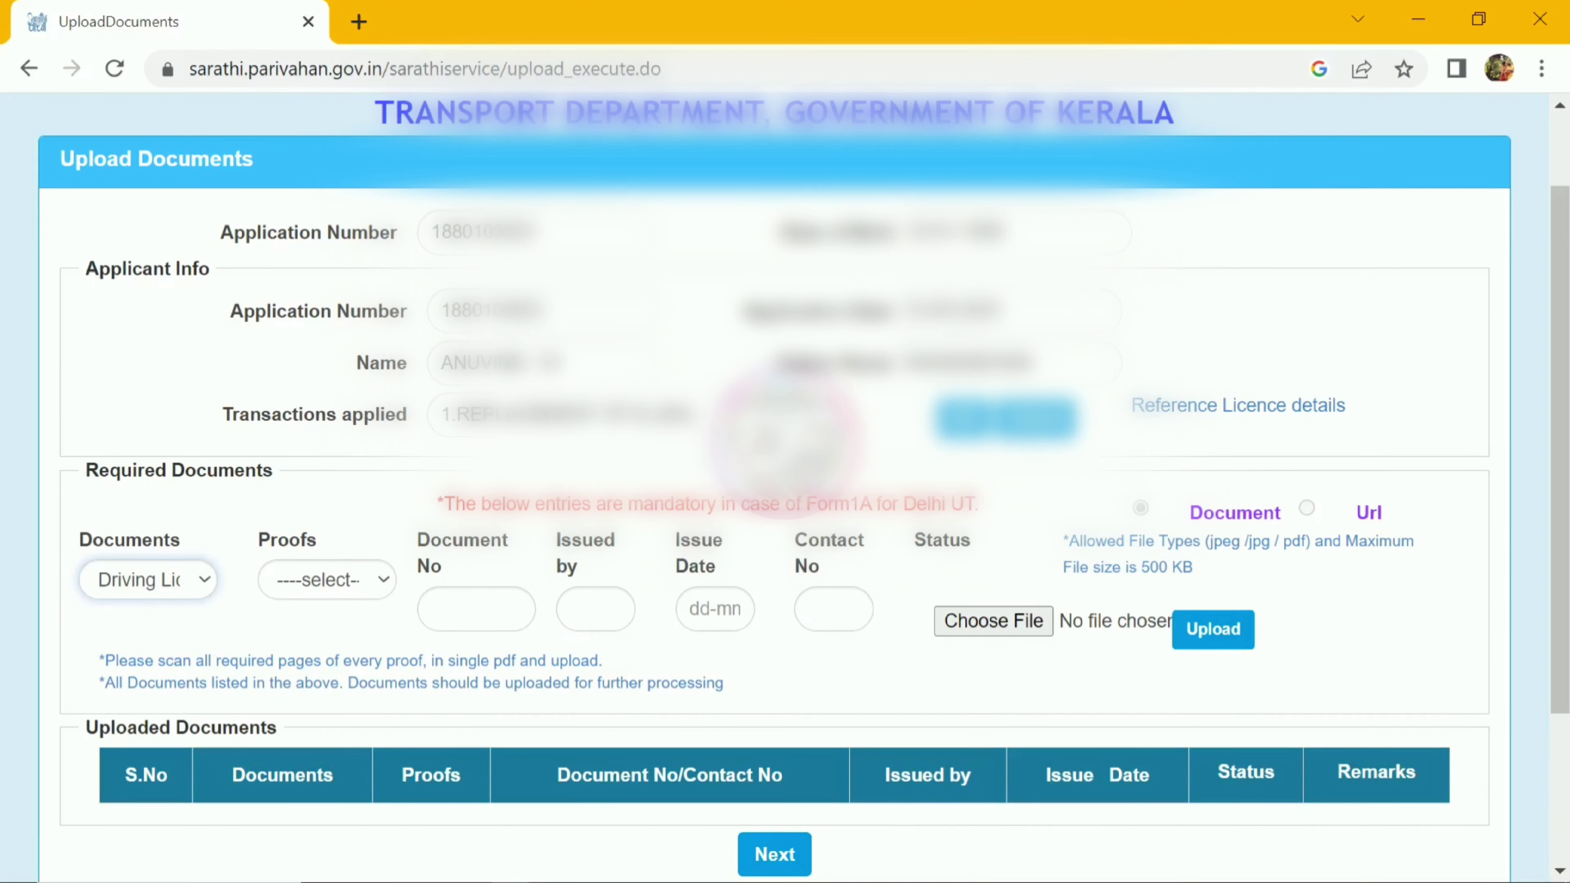
click(326, 579)
key(Down)
key(Return)
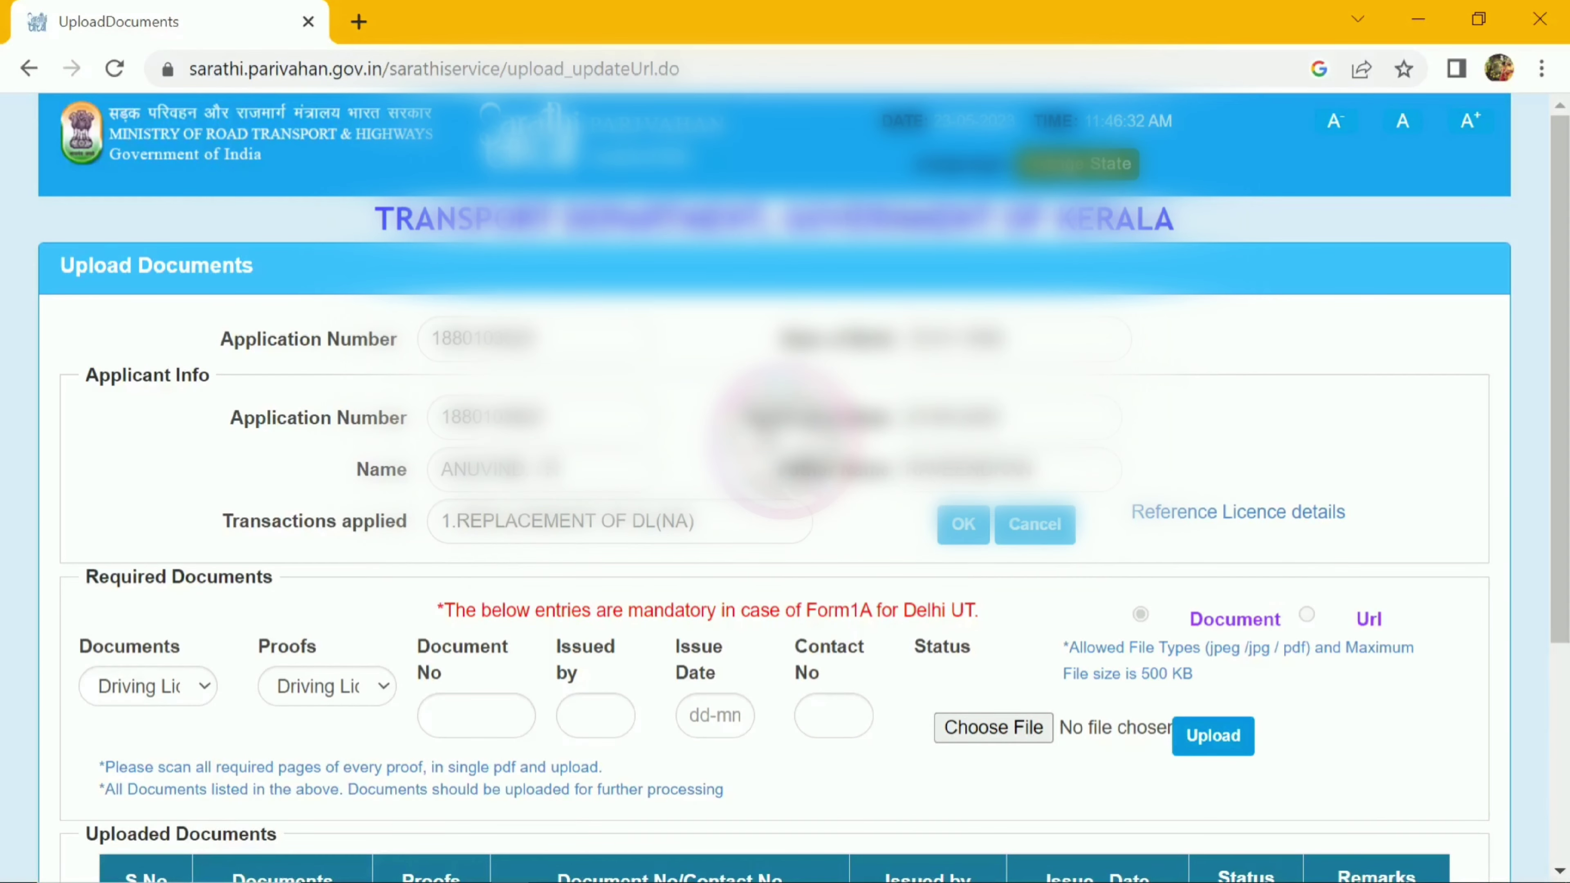
Step: Enter the licence document number and the suggested issuing authority starting with 'KO'
click(476, 715)
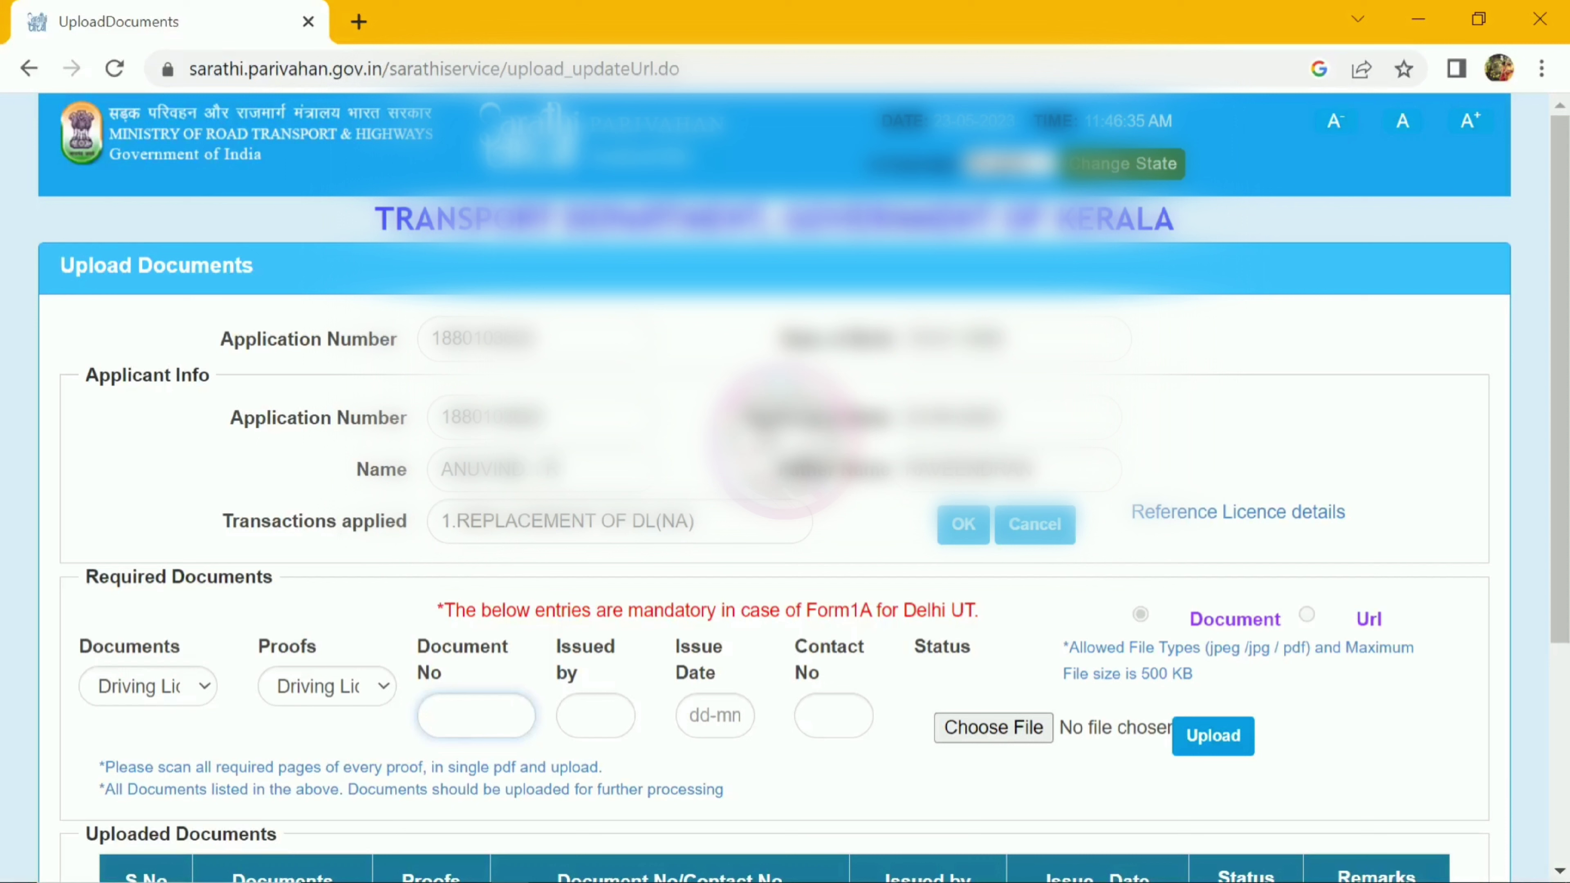
key(Tab)
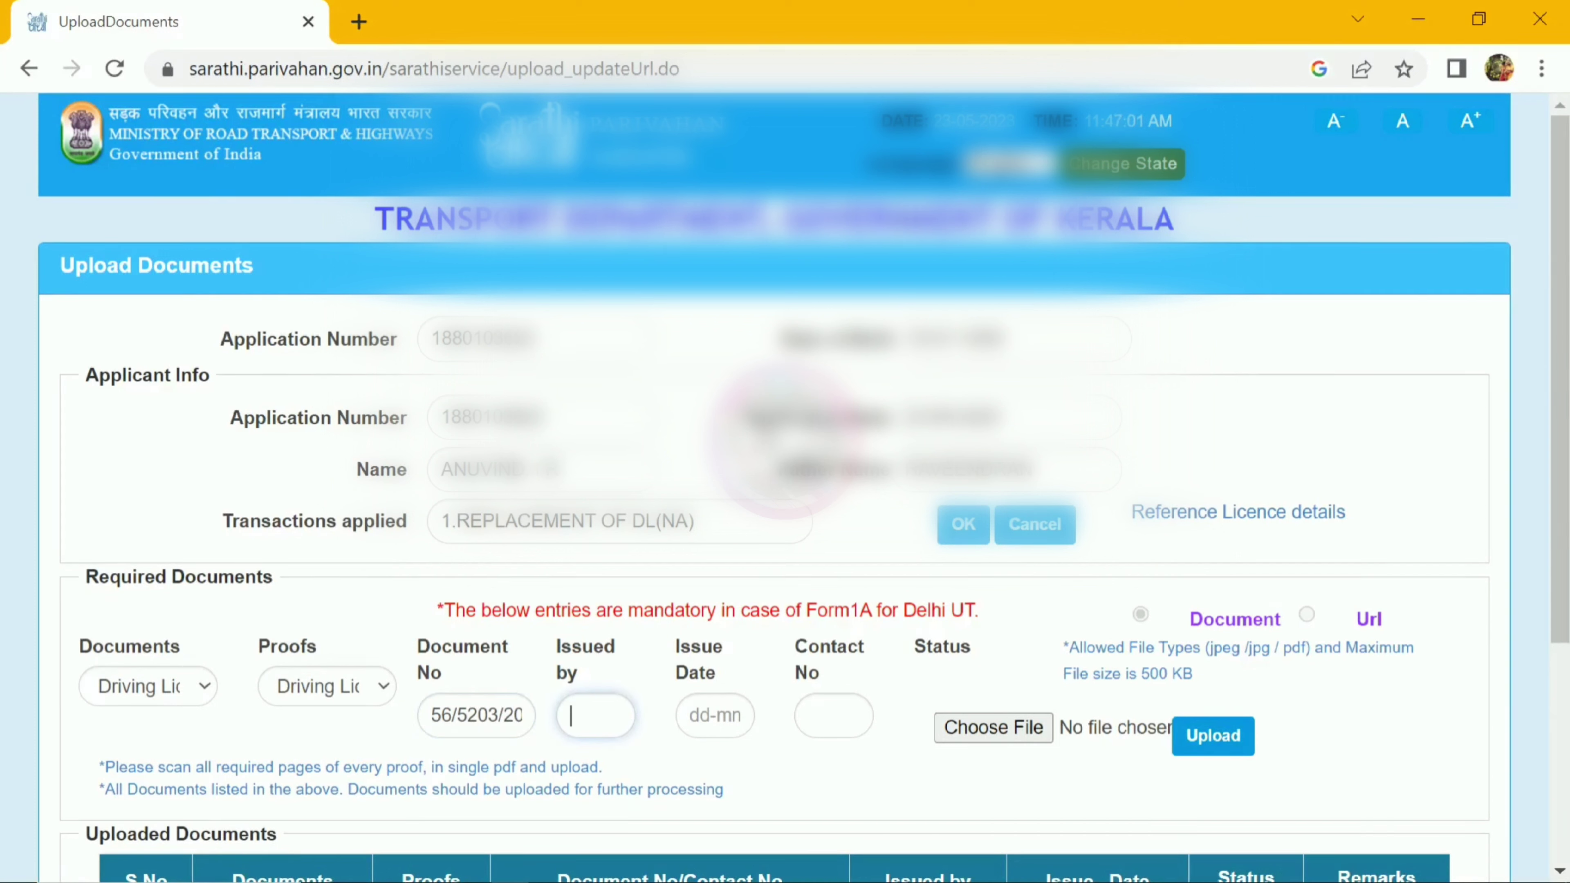
text(KO)
key(Down)
key(Return)
Step: Pick the licence issue date from the calendar and enter the applicant's contact number
click(715, 716)
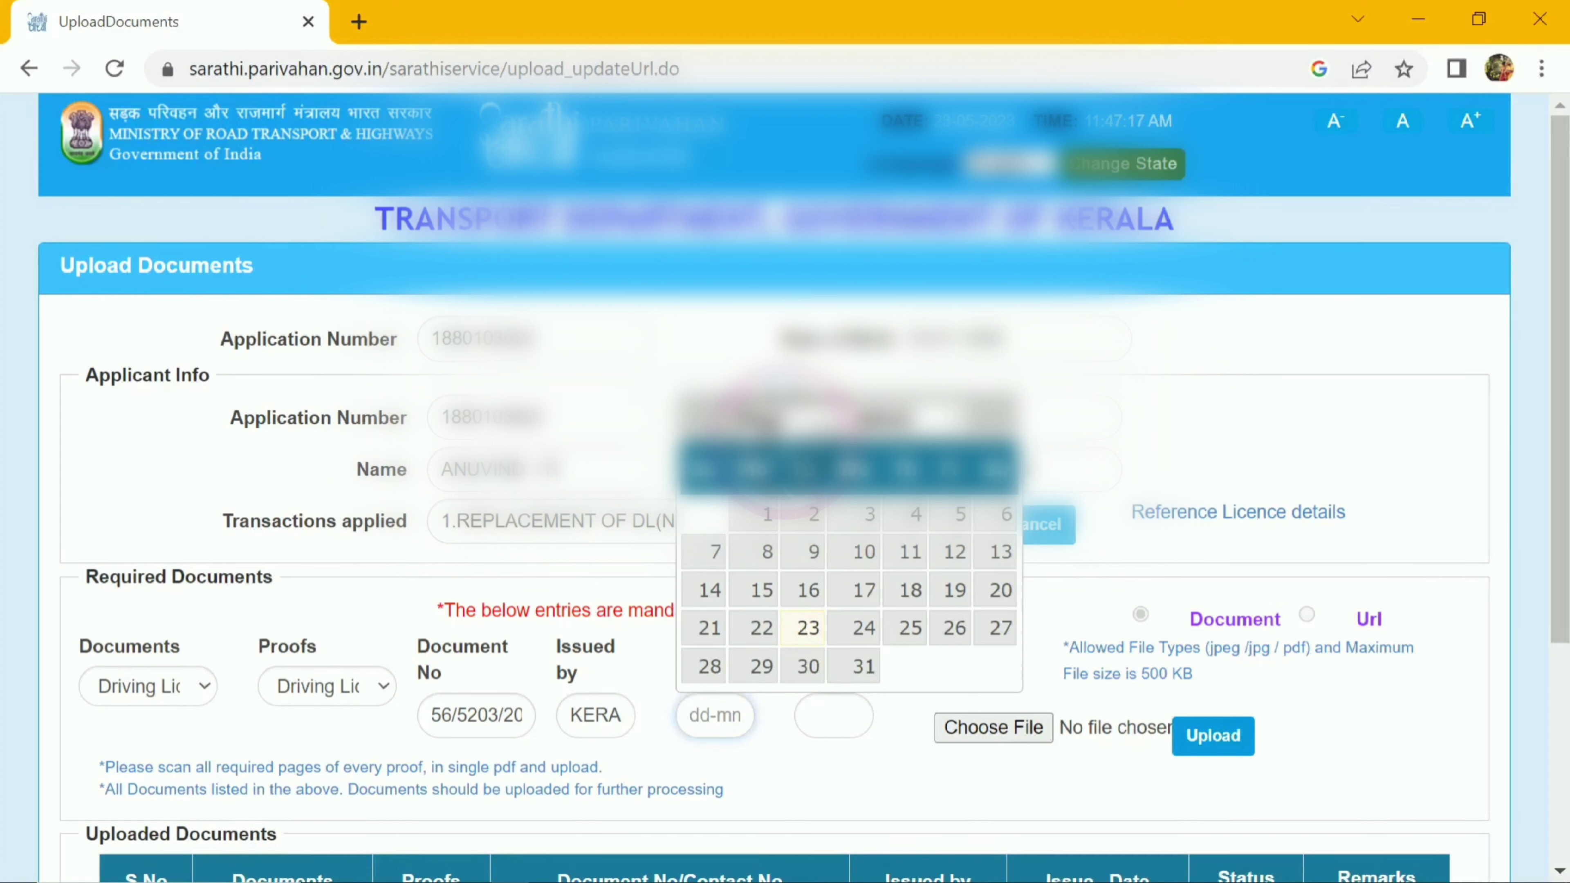
click(884, 418)
click(884, 647)
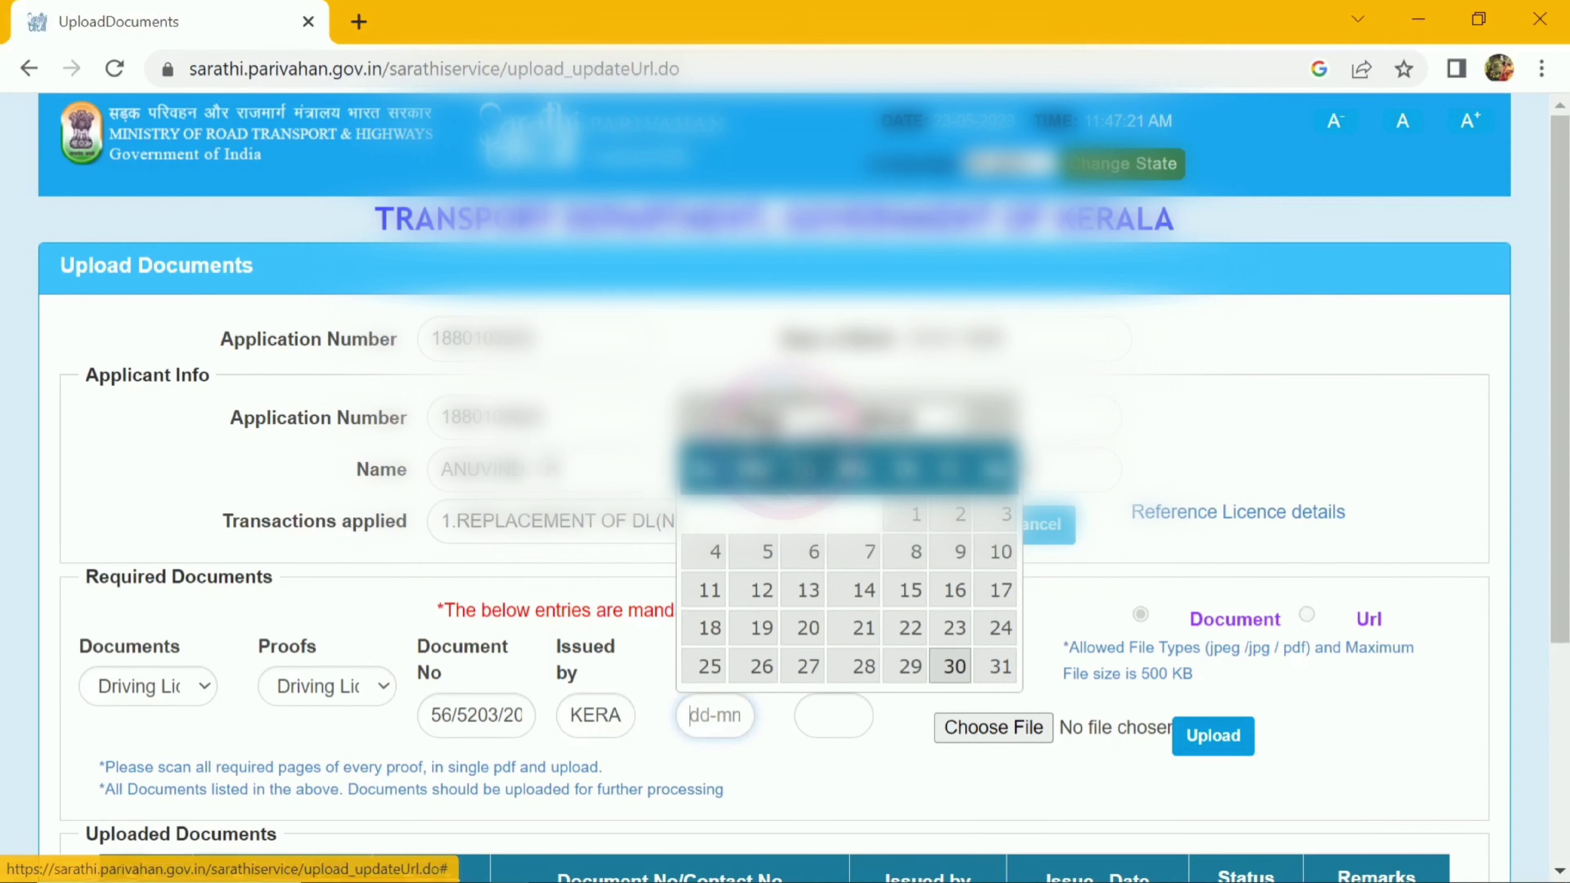
click(1000, 628)
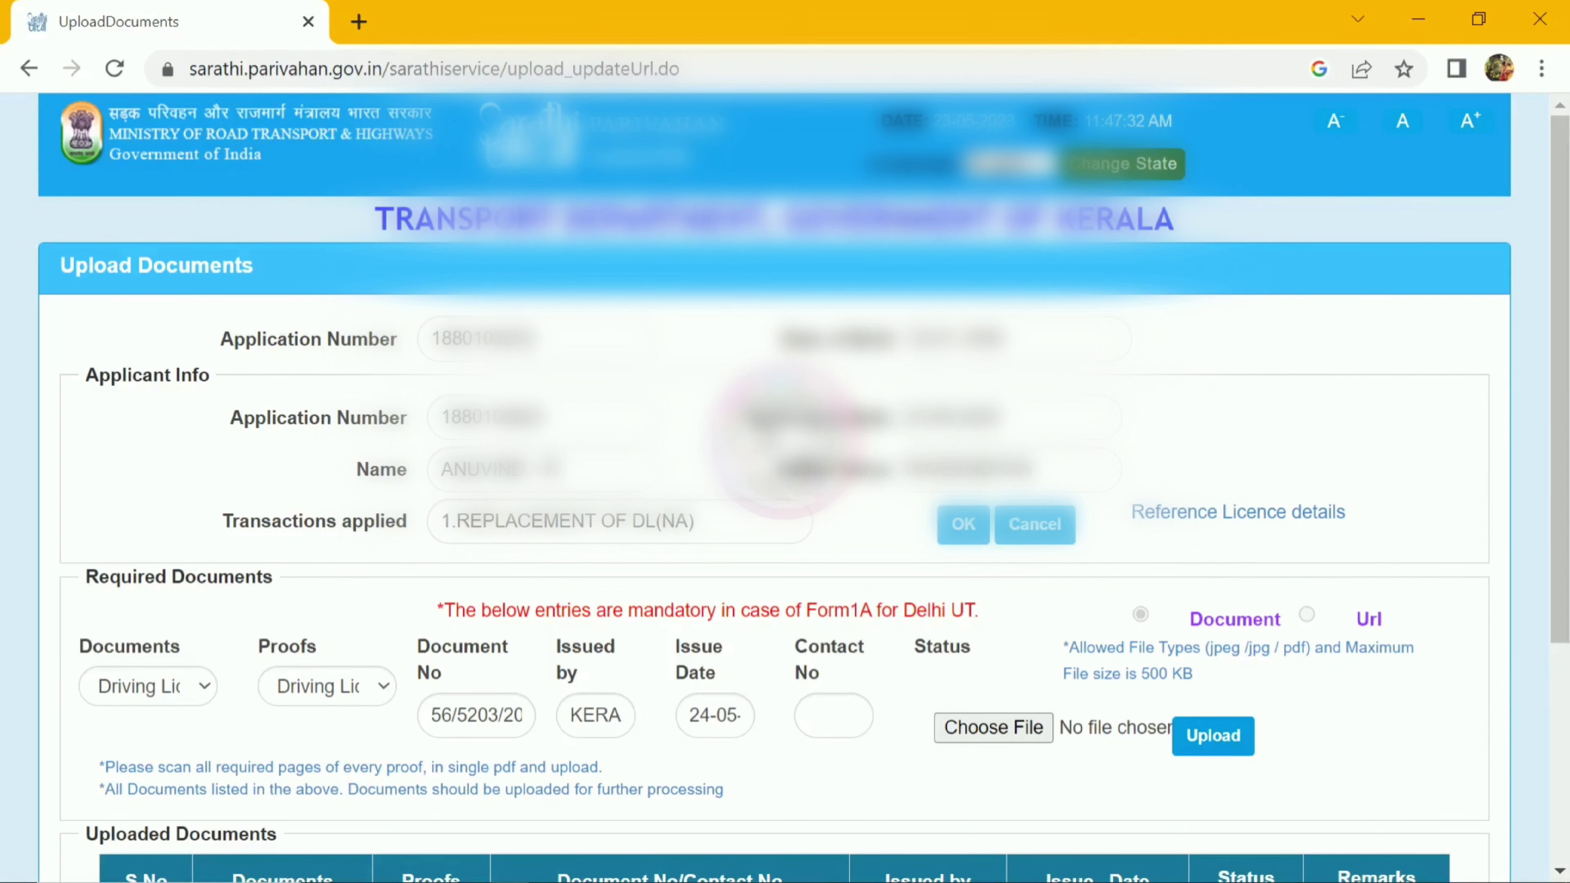
click(833, 715)
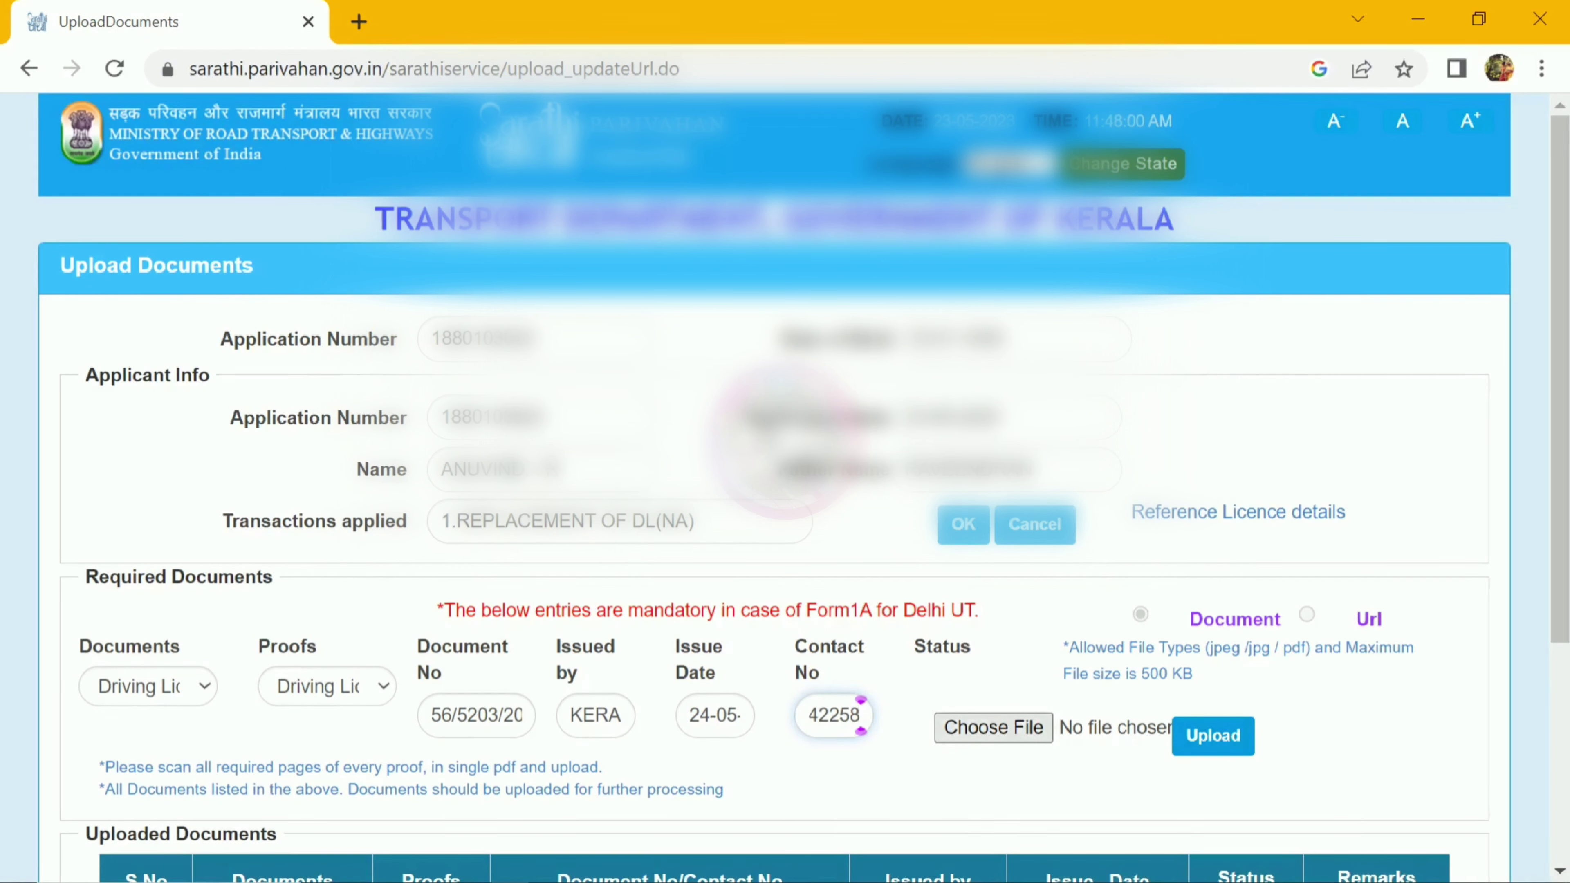
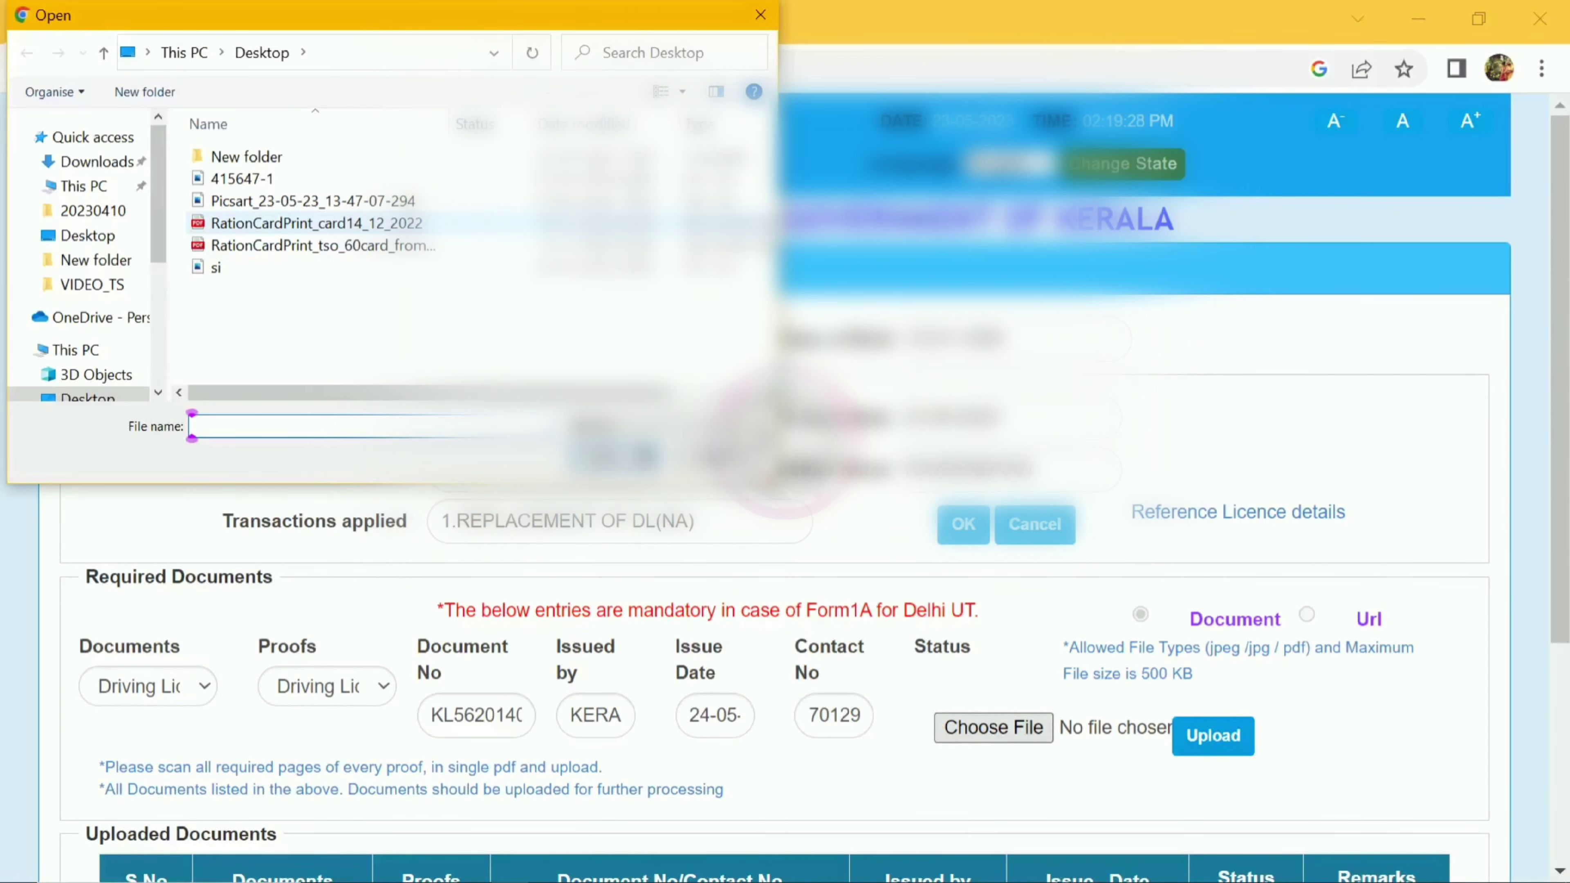
Step: Upload, view and confirm the Picsart driving licence image, then continue with Next
click(312, 200)
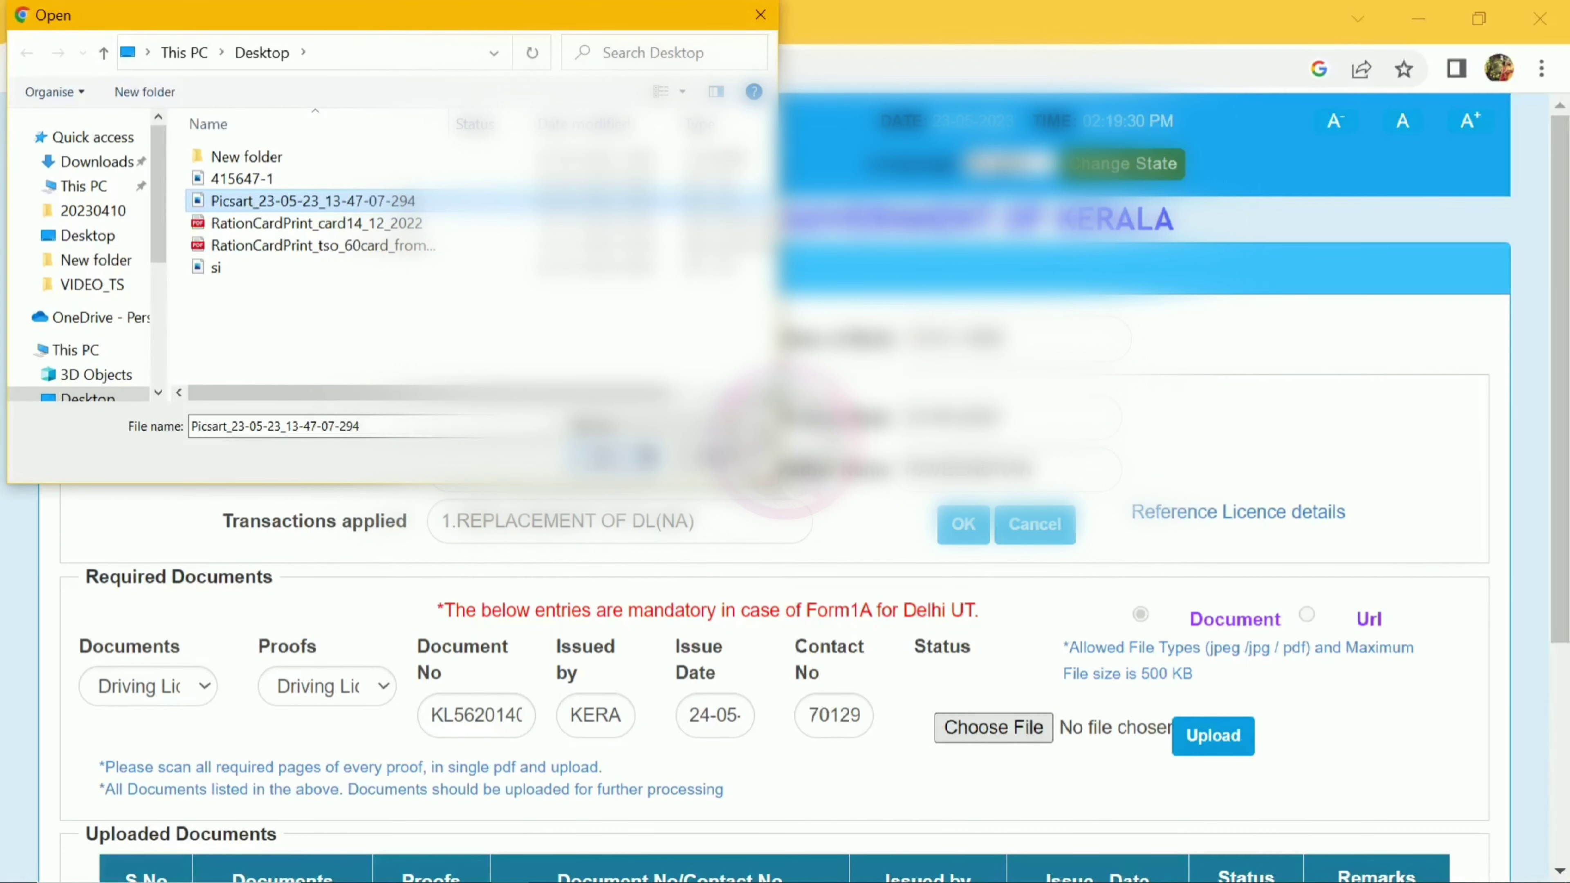
key(Return)
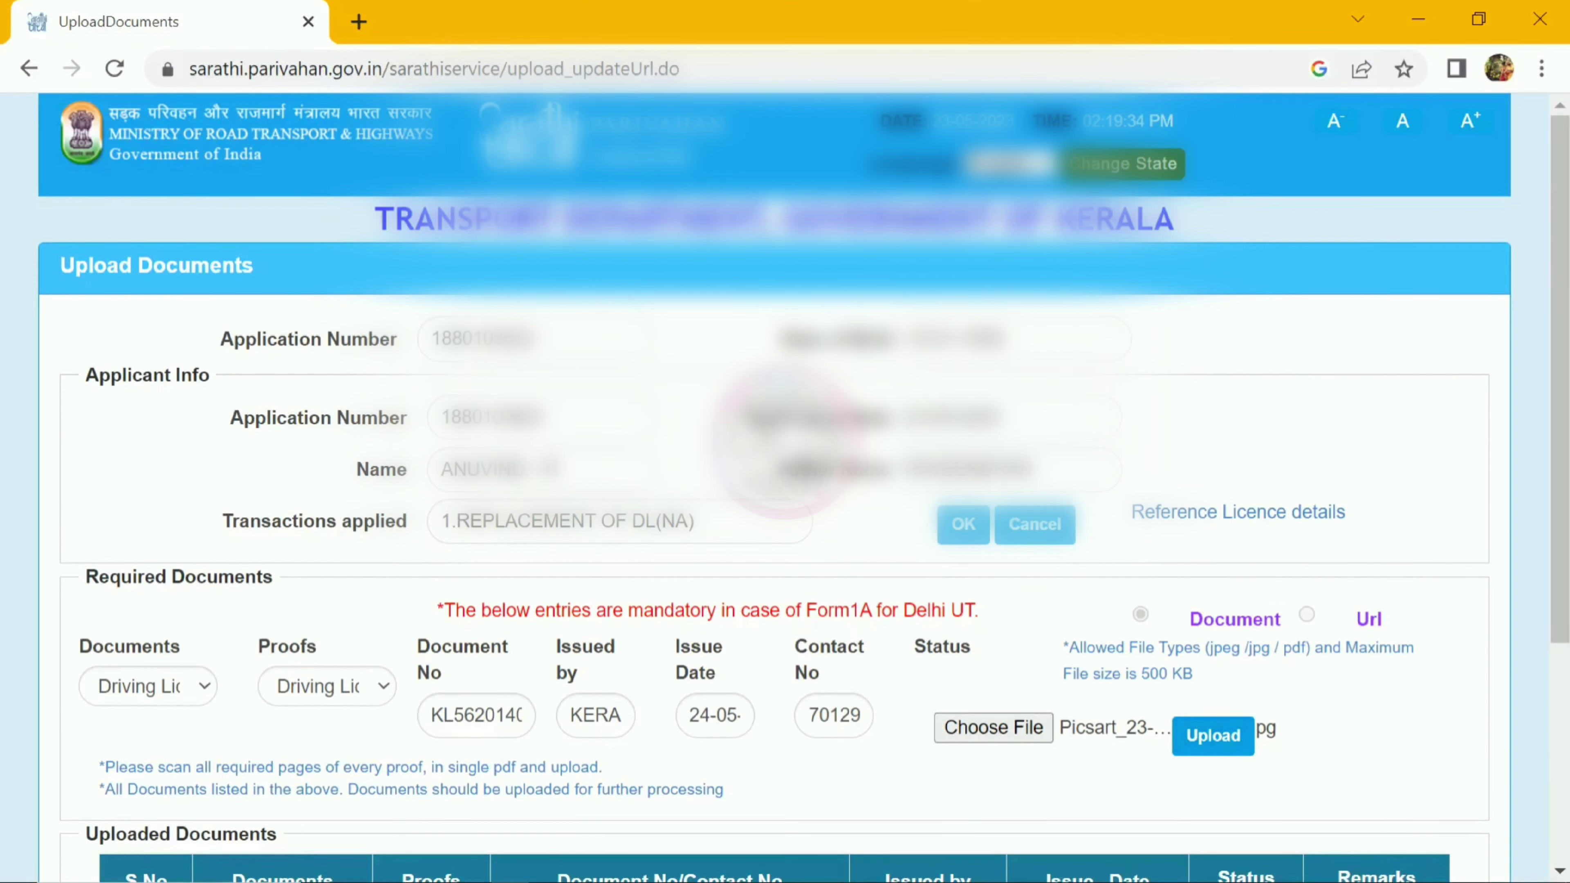
click(1210, 736)
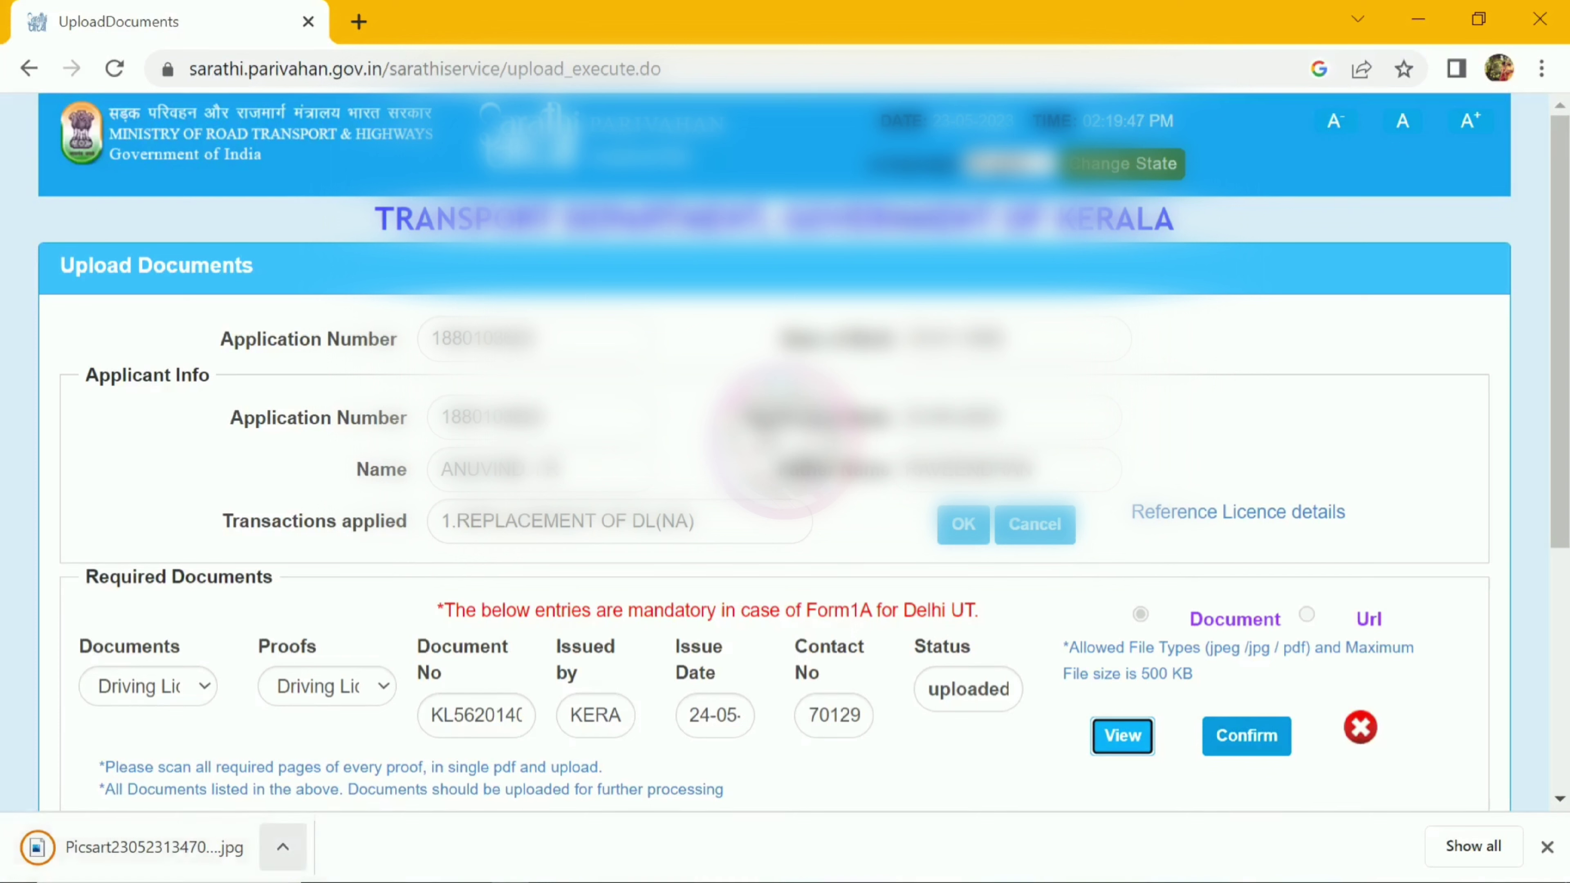
click(283, 846)
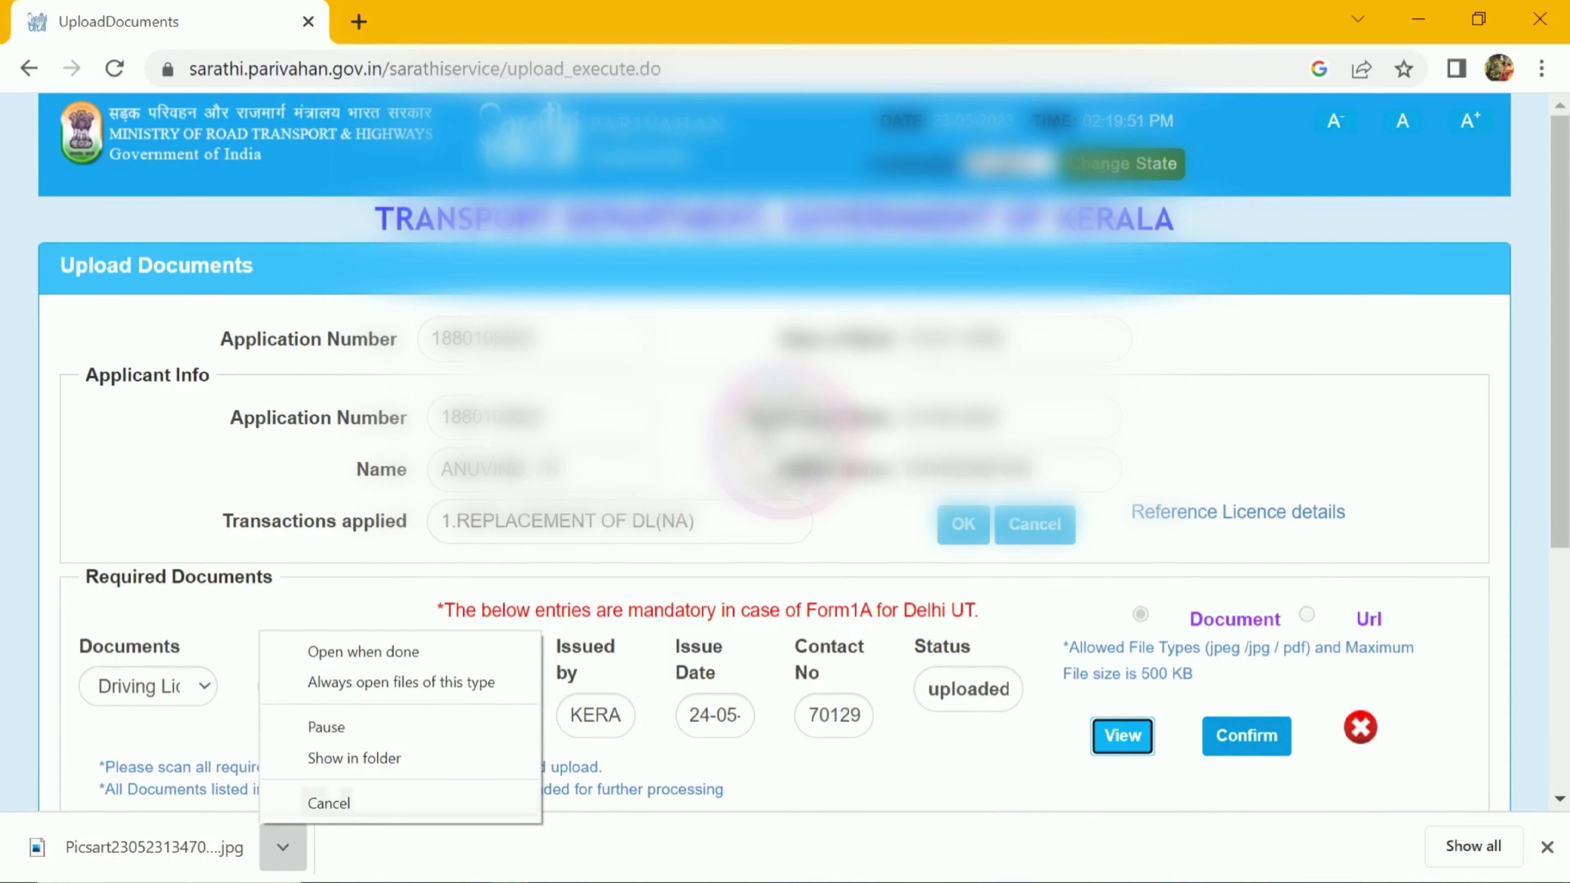
click(1254, 734)
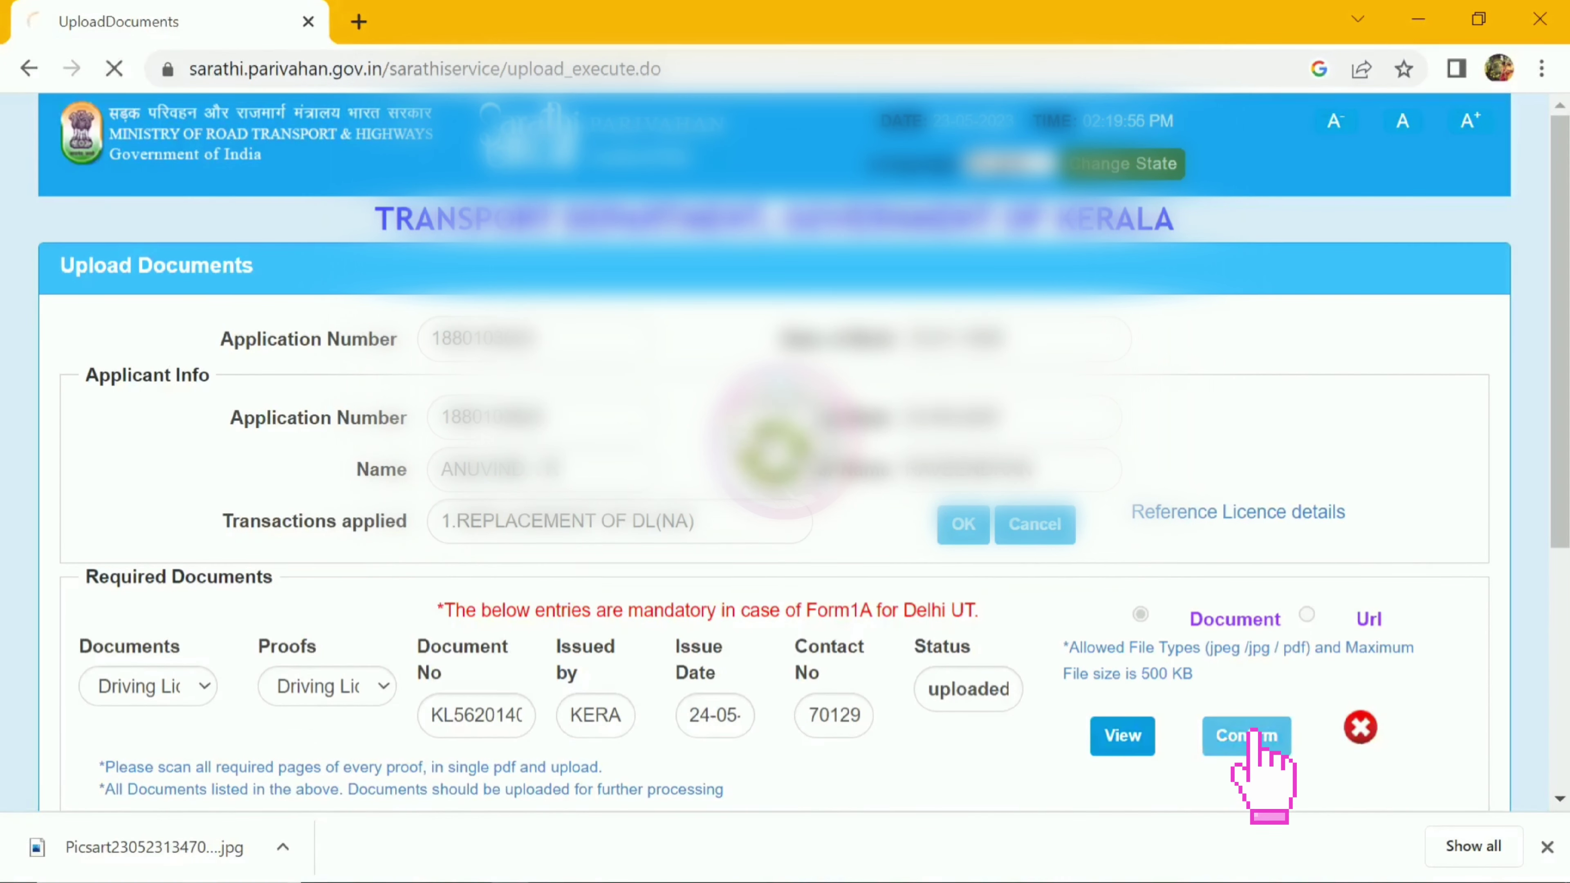
scroll(785, 439, down, 3)
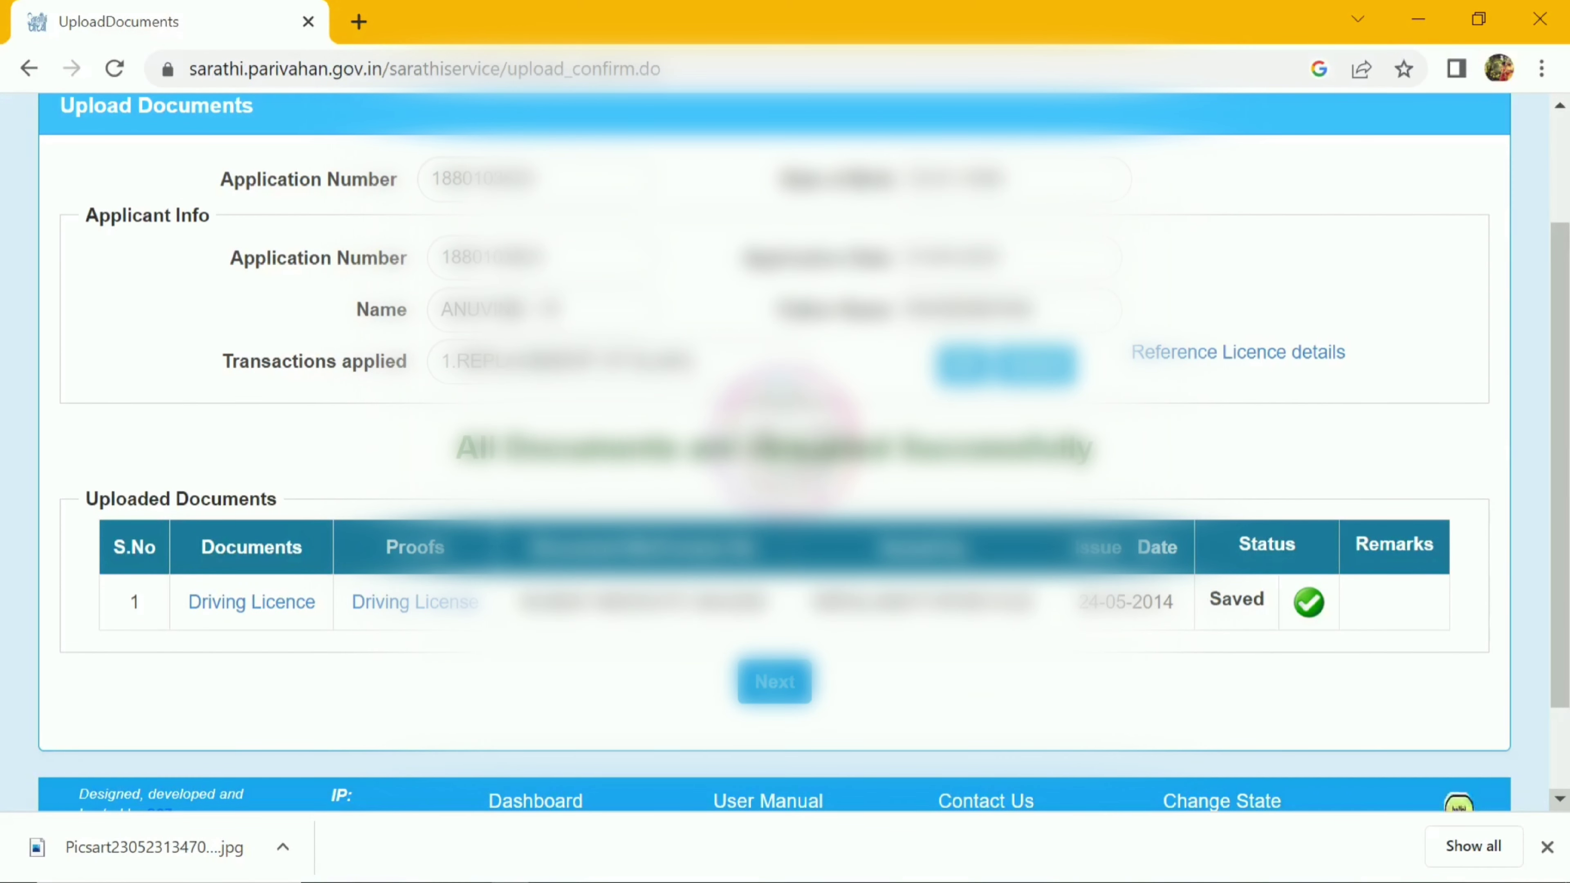
click(775, 681)
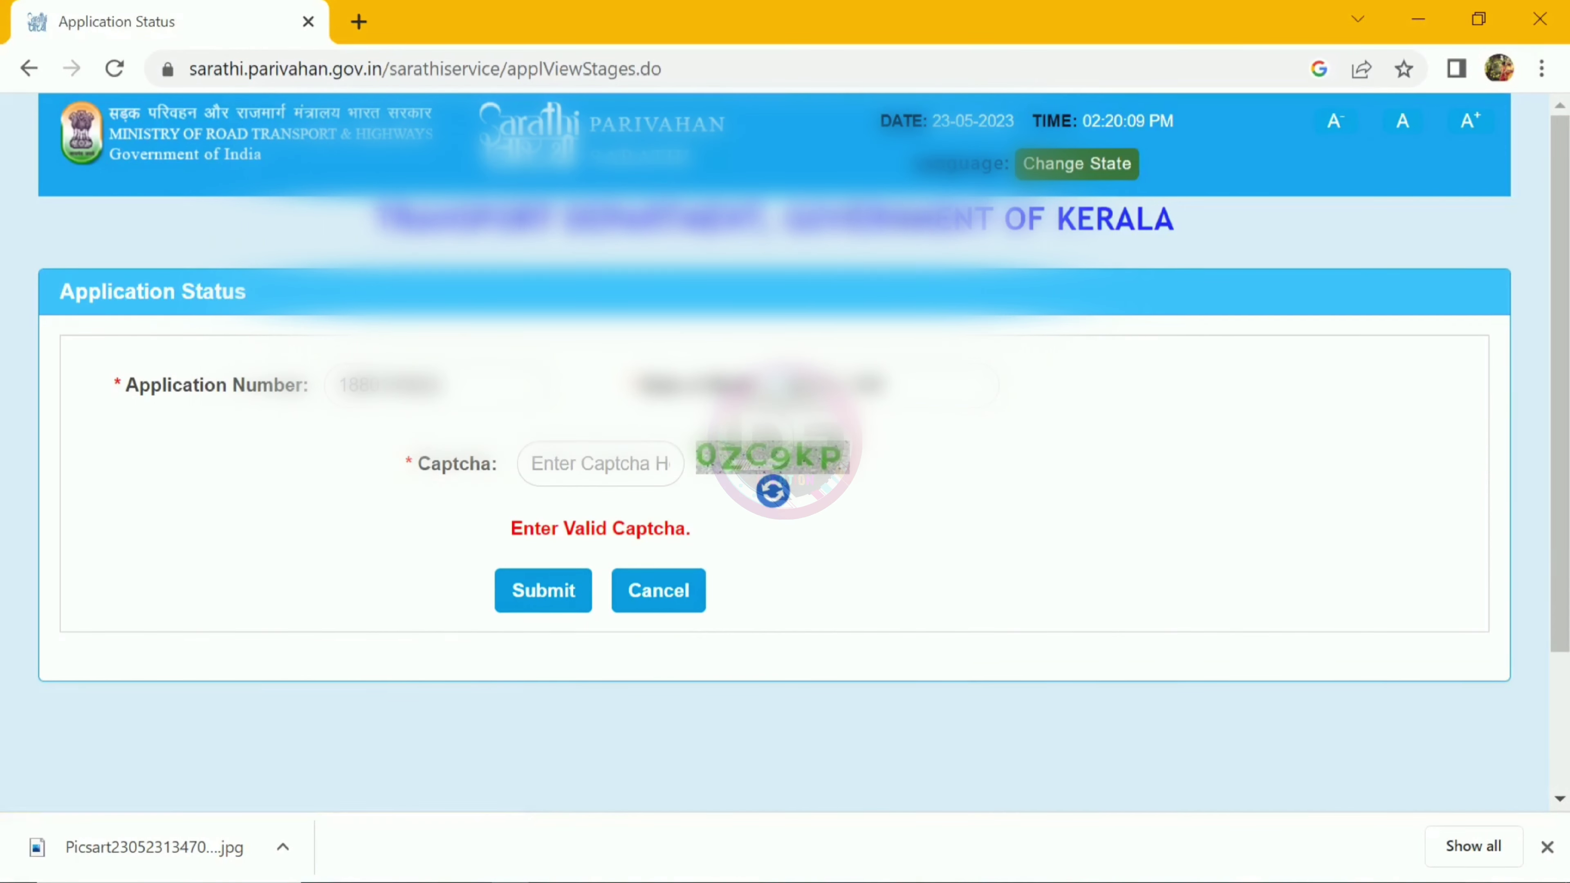
Step: Enter the captcha and reload the status, now showing Upload Documents completed
click(593, 464)
text(0Z)
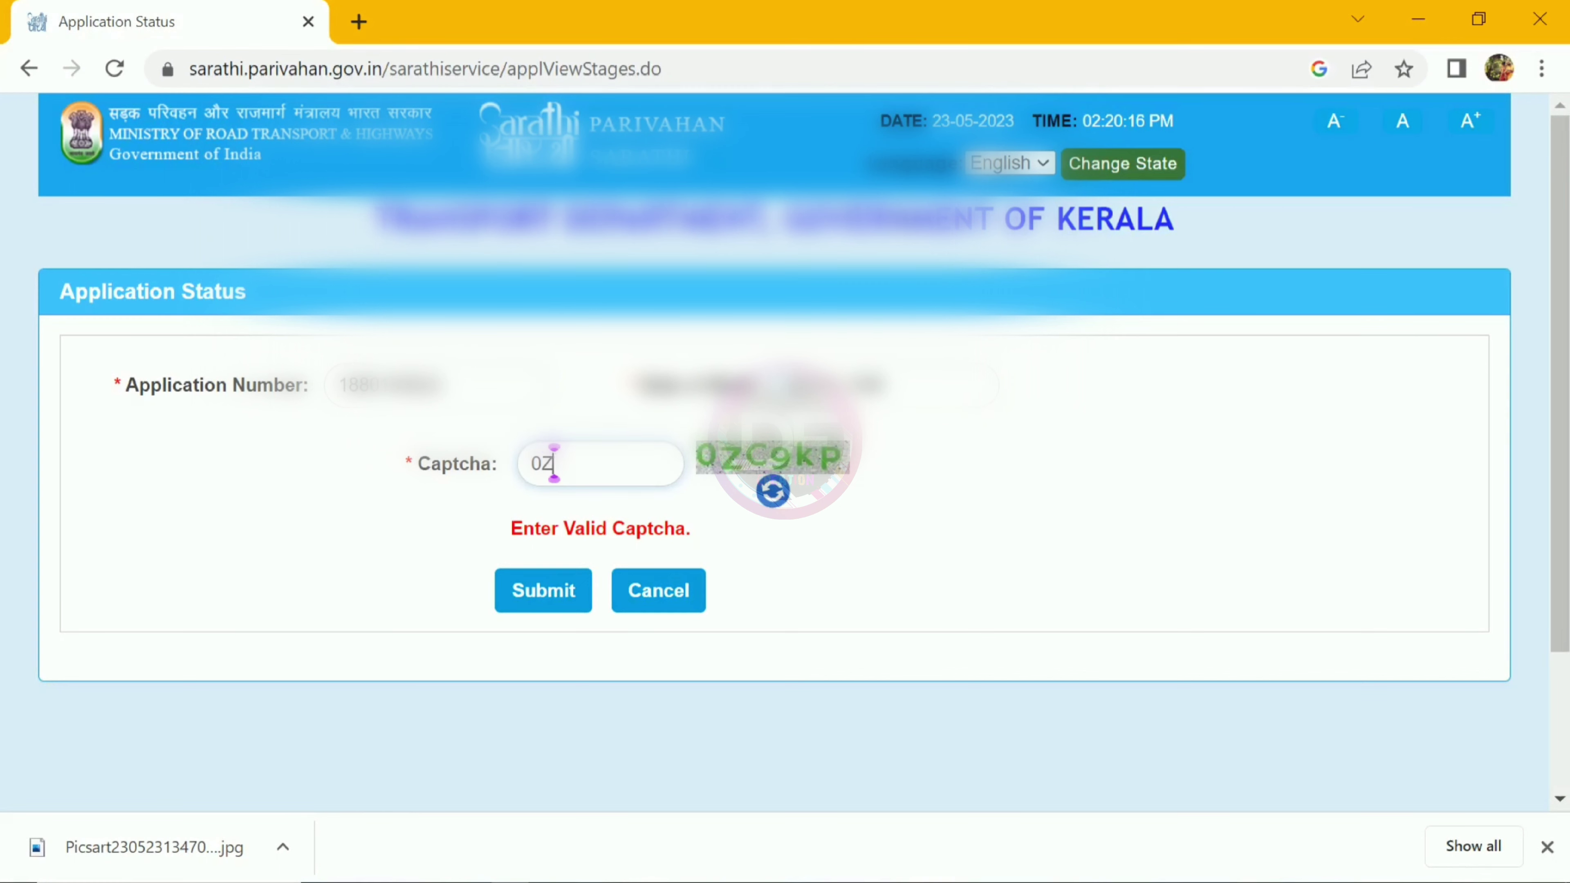
text(C9kP)
click(543, 590)
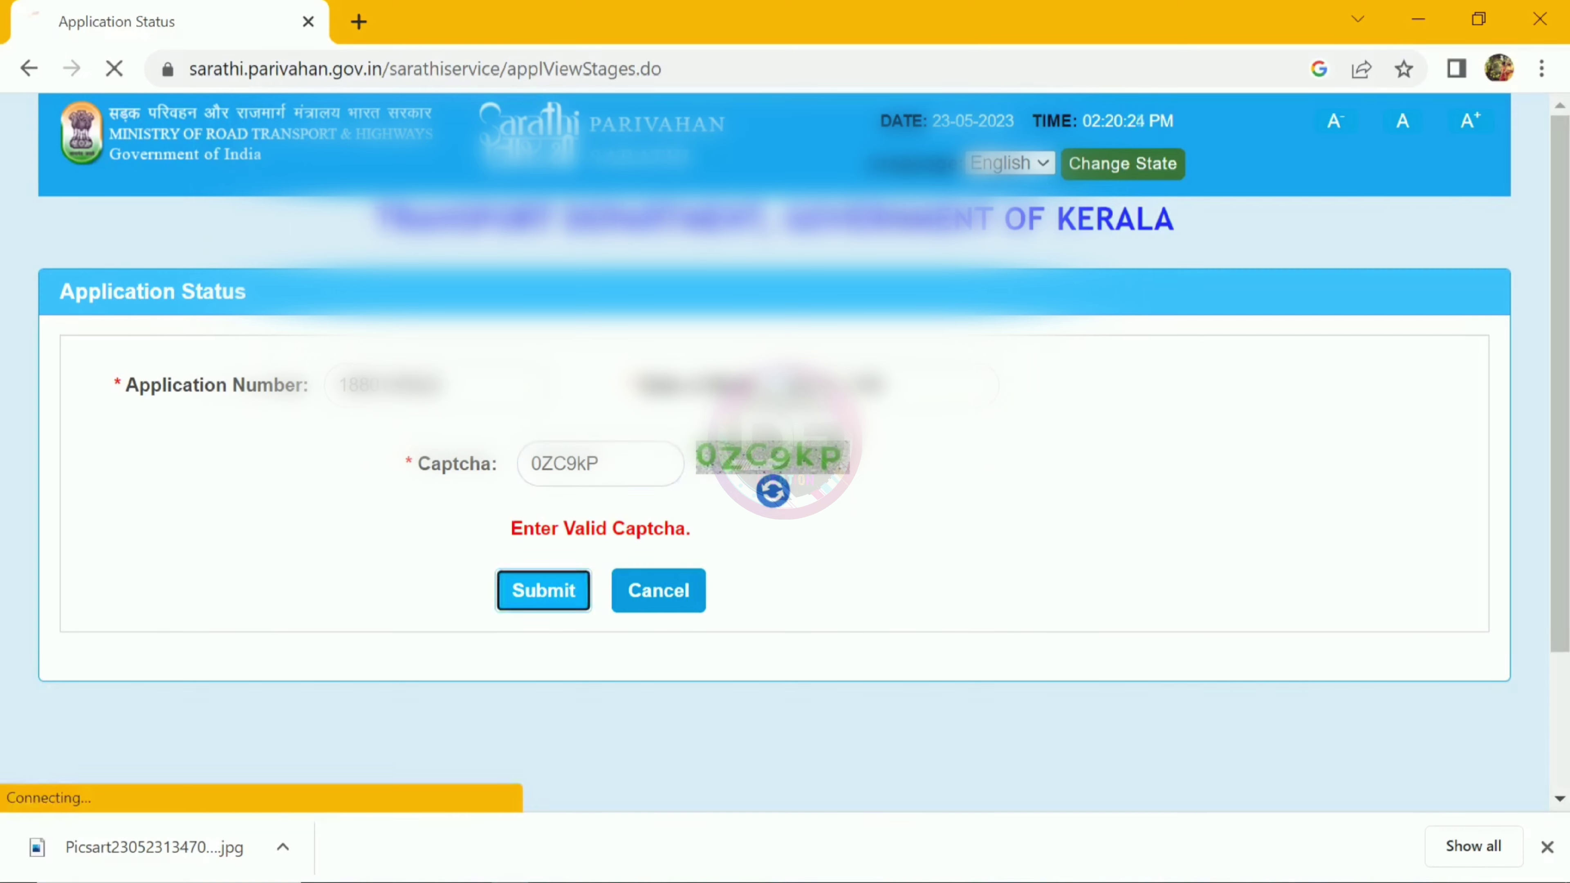
scroll(785, 452, down, 10)
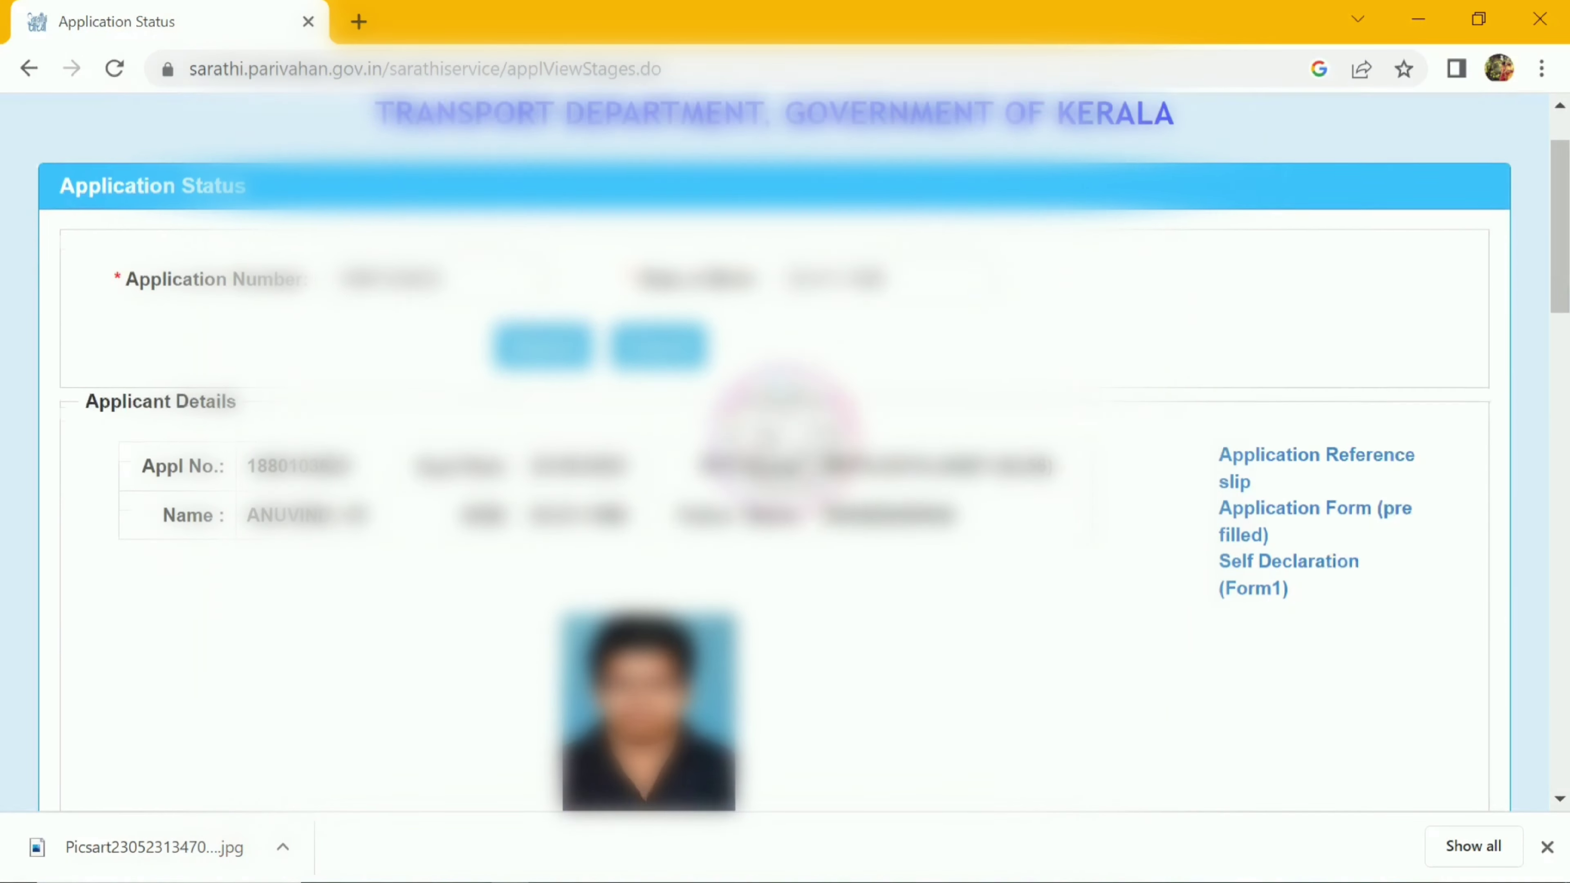
scroll(785, 452, down, 8)
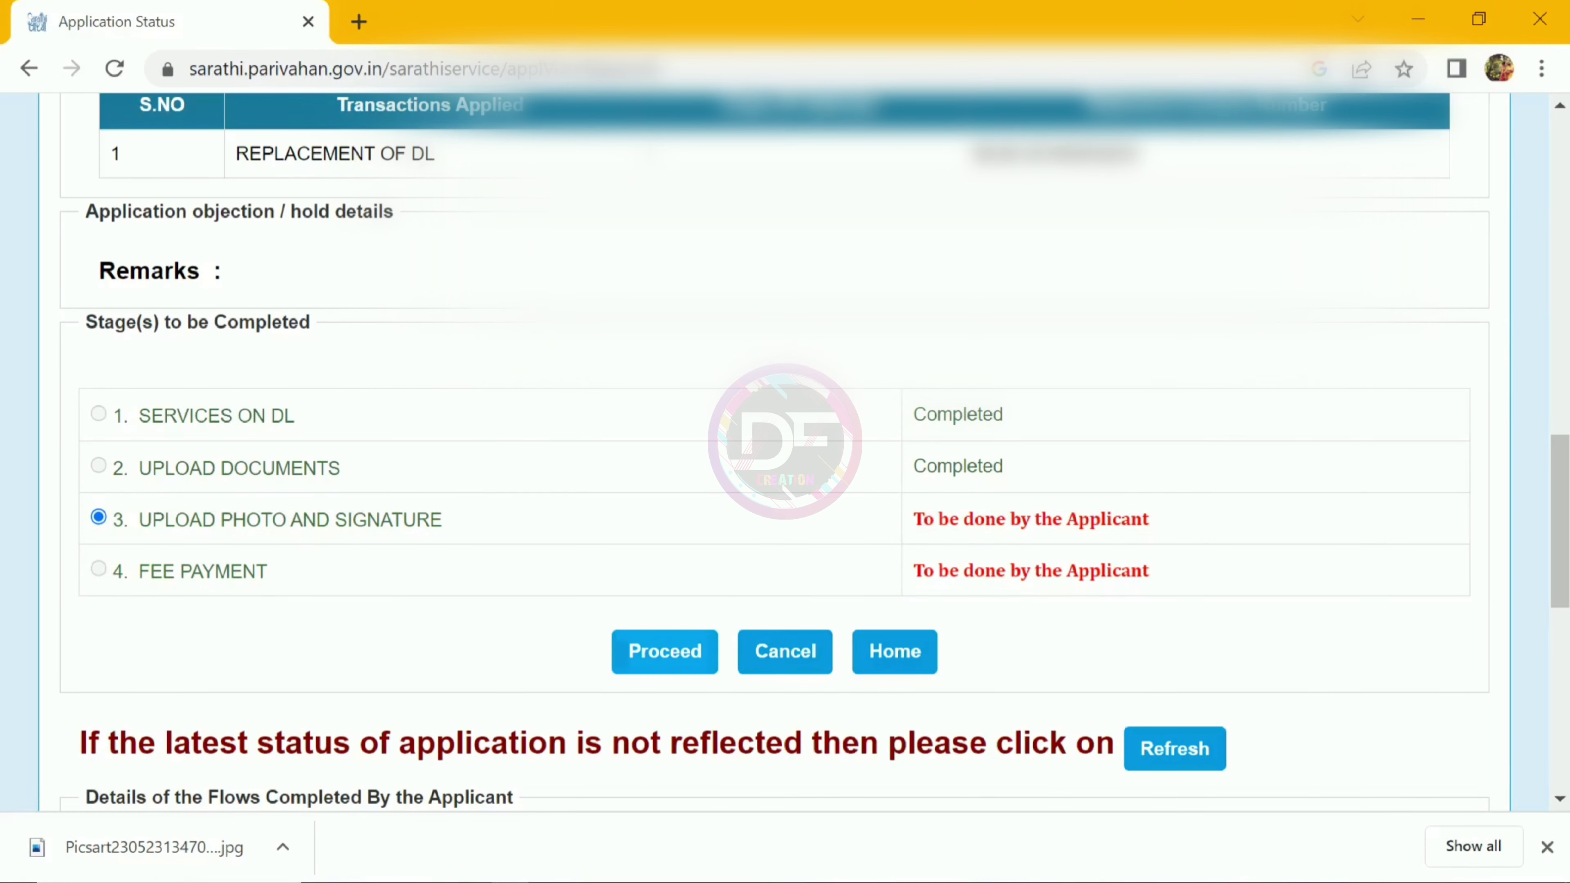
Step: Proceed to the photo stage and select photo 415647-1.jpg and signature si.jpg
click(665, 652)
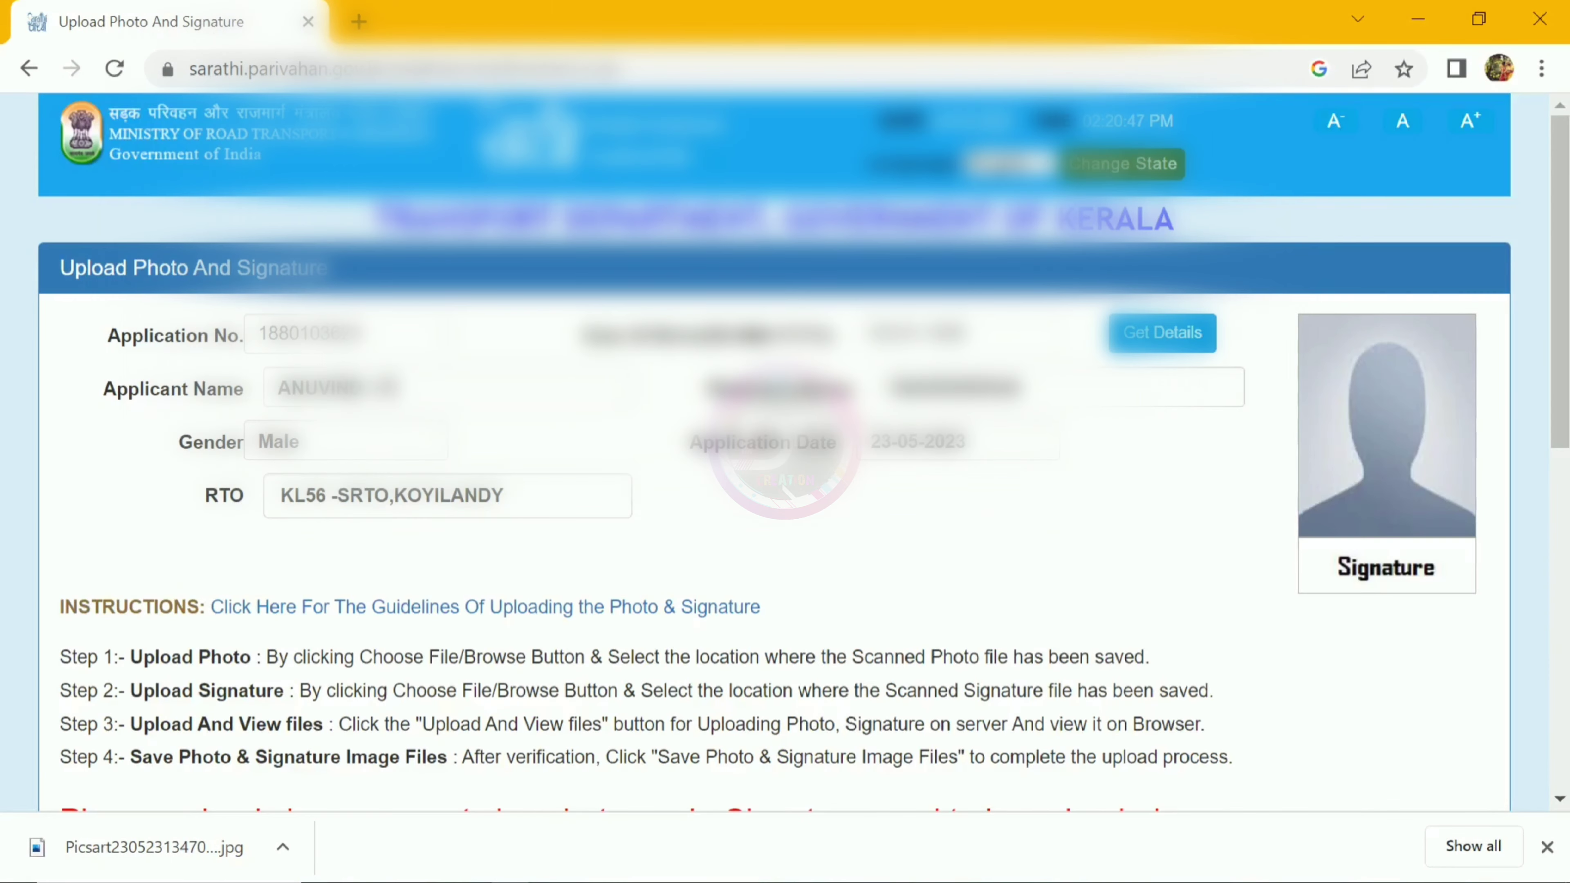
scroll(773, 451, down, 6)
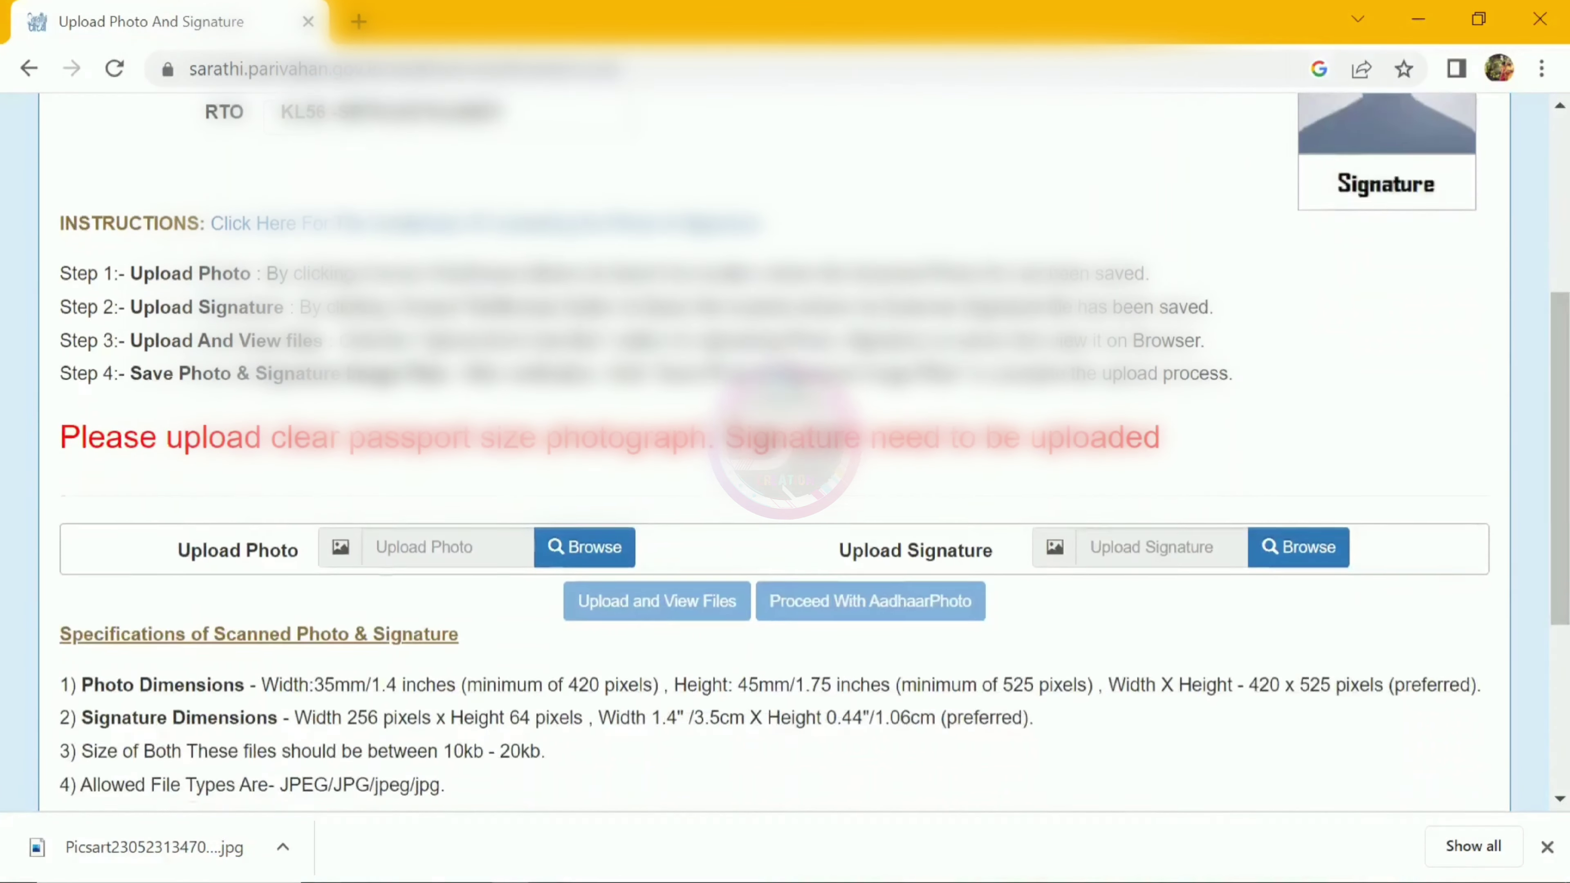
scroll(773, 452, down, 1)
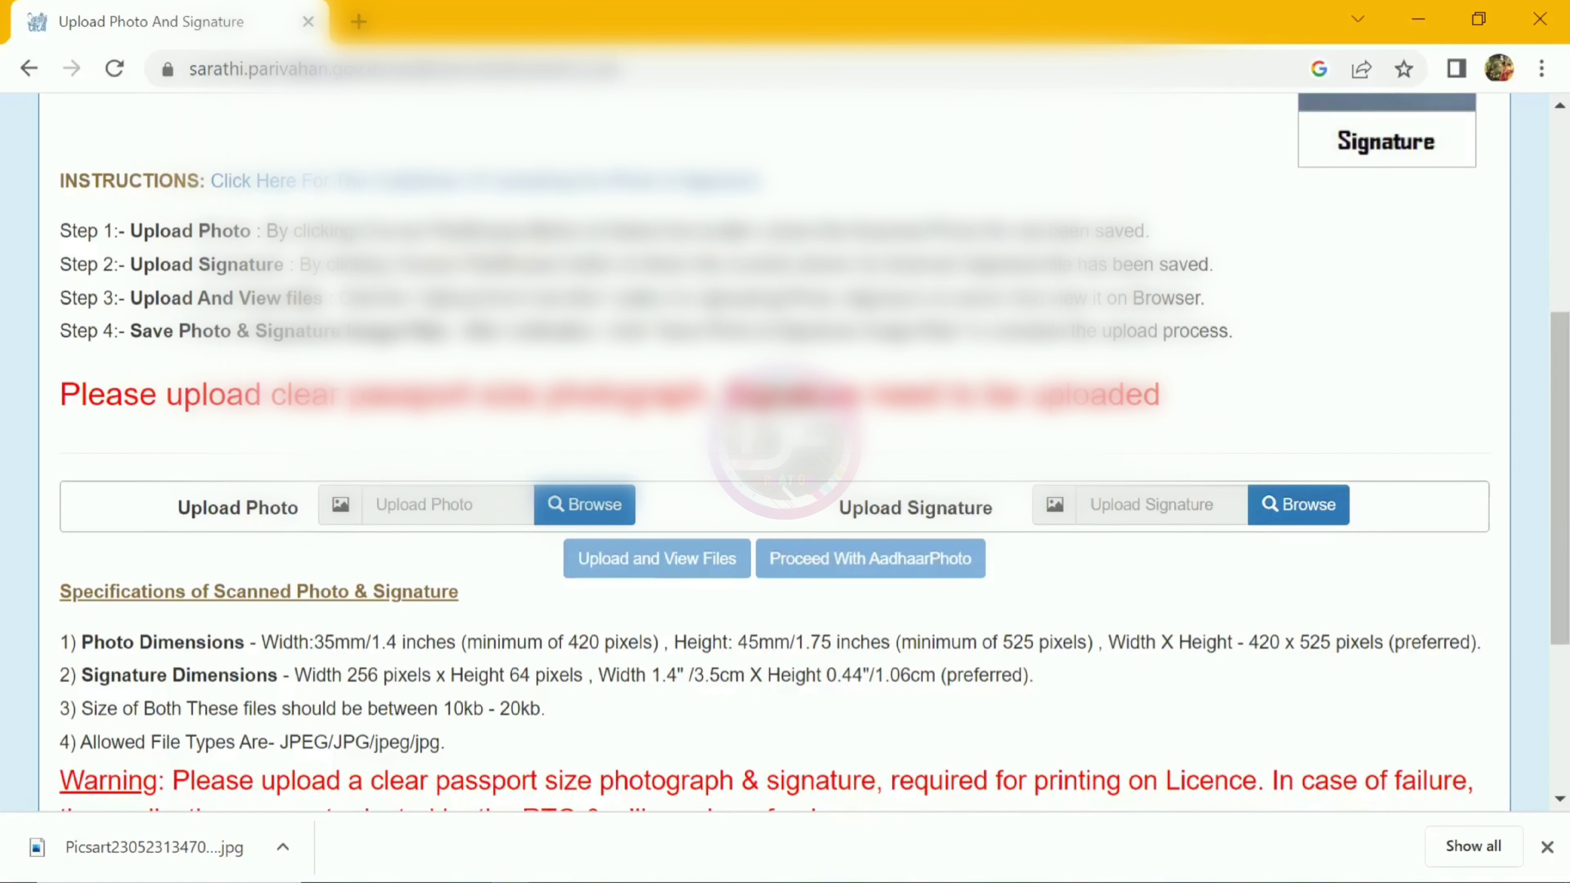
click(602, 507)
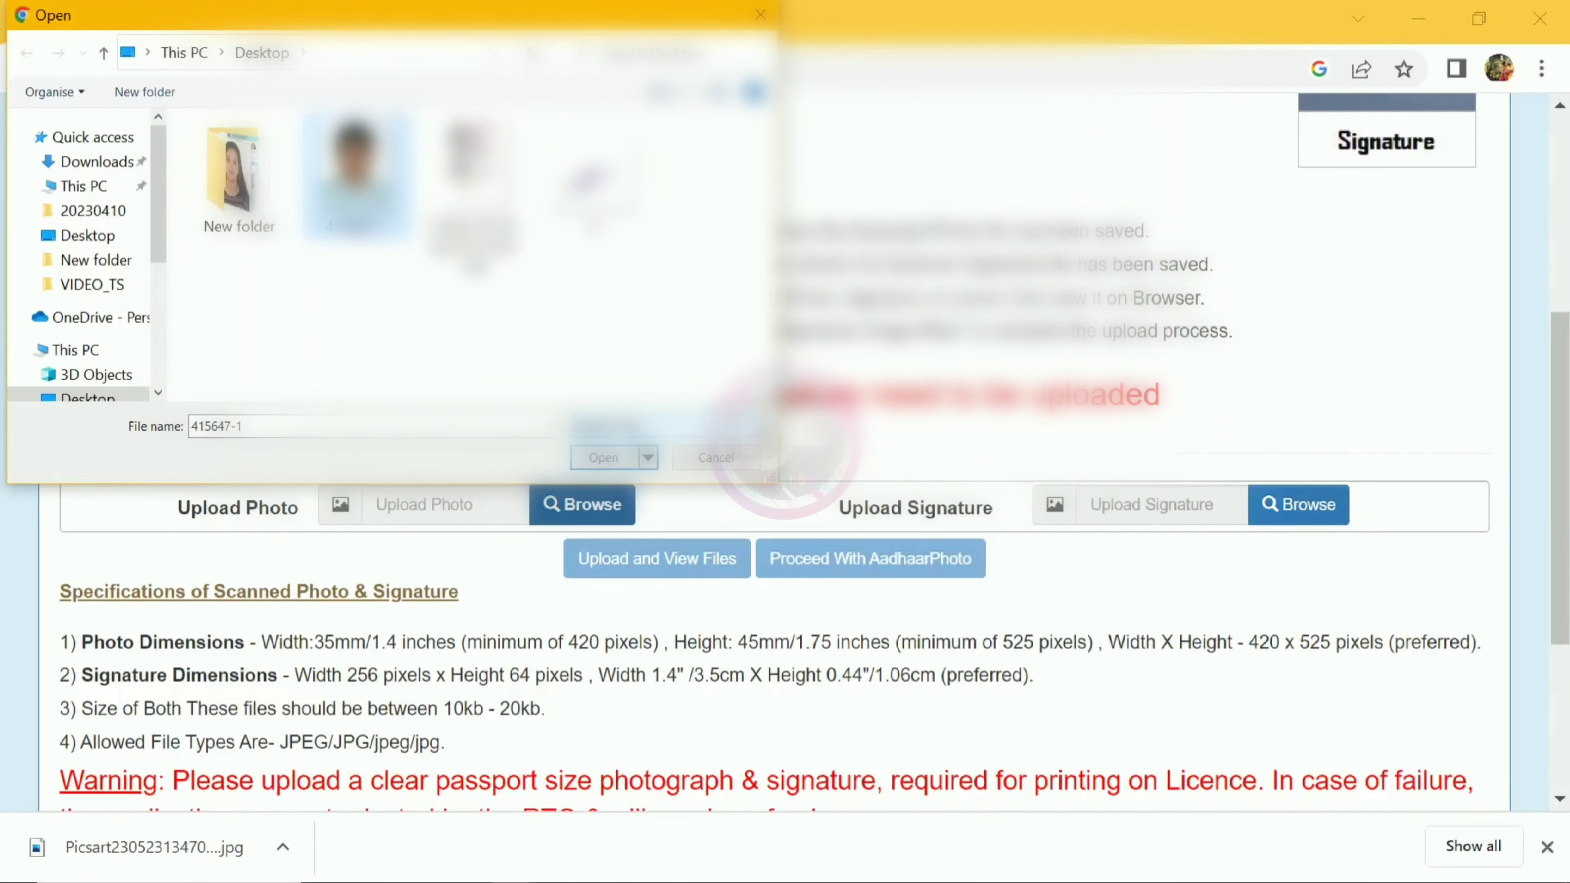
key(Escape)
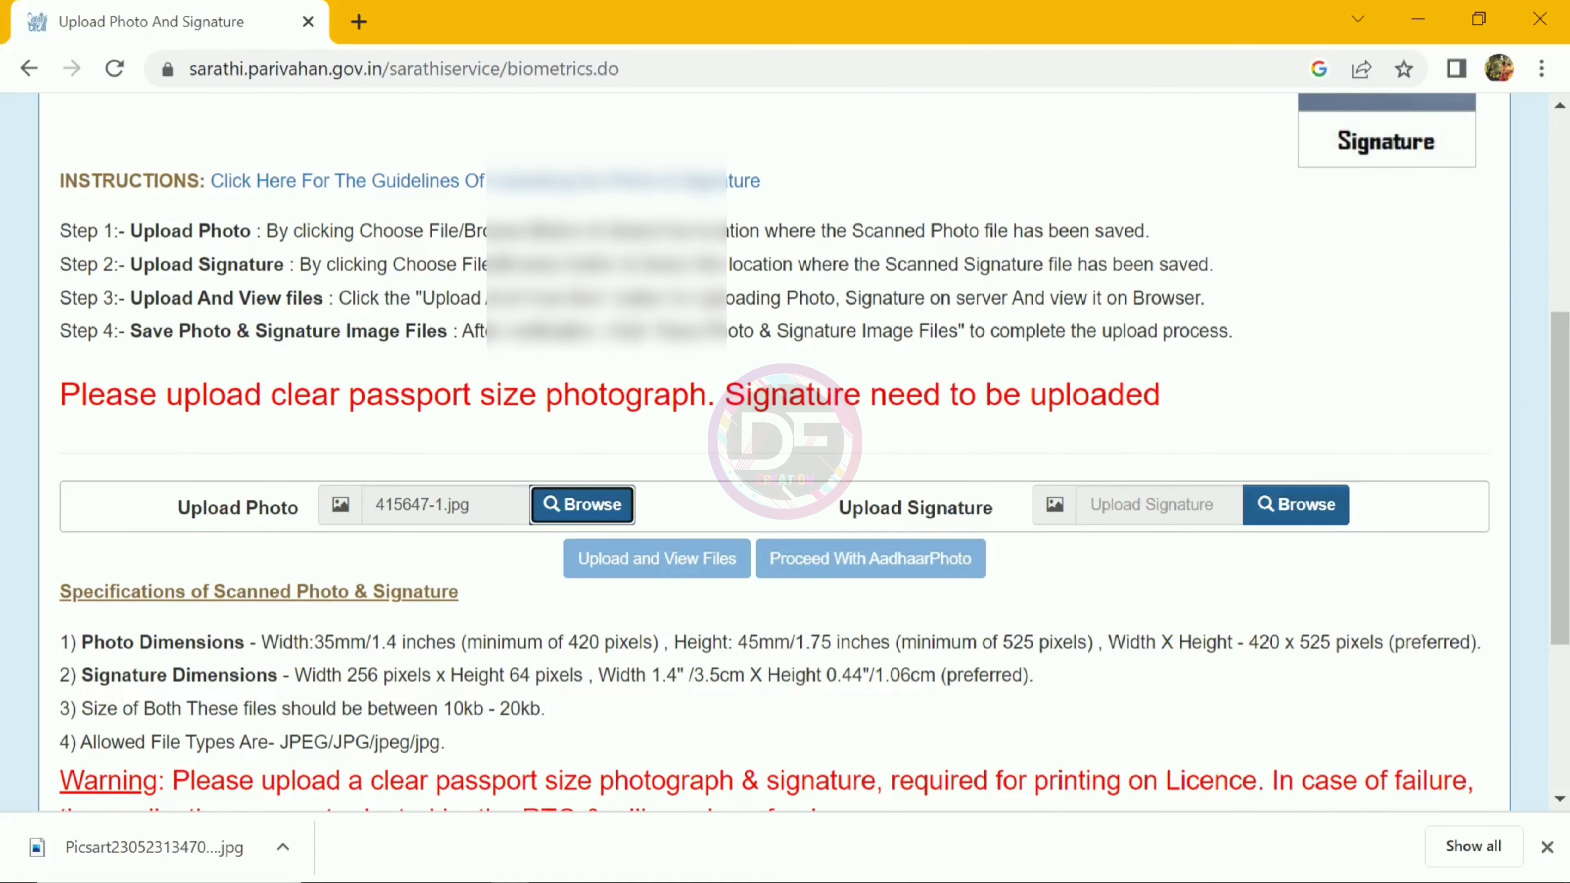
click(1296, 504)
text(si)
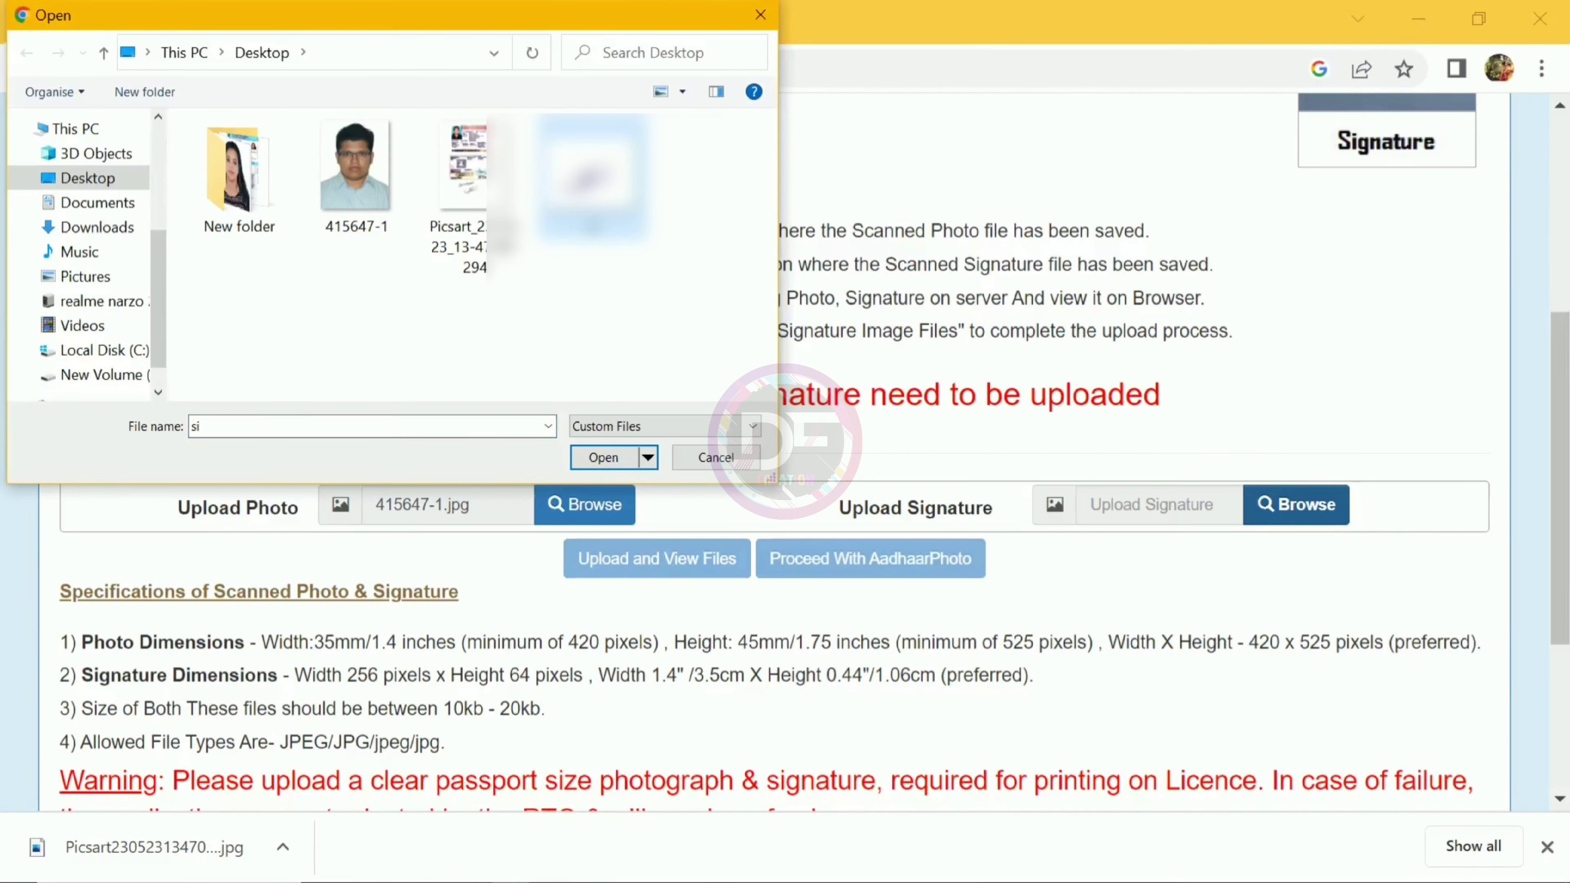
key(Return)
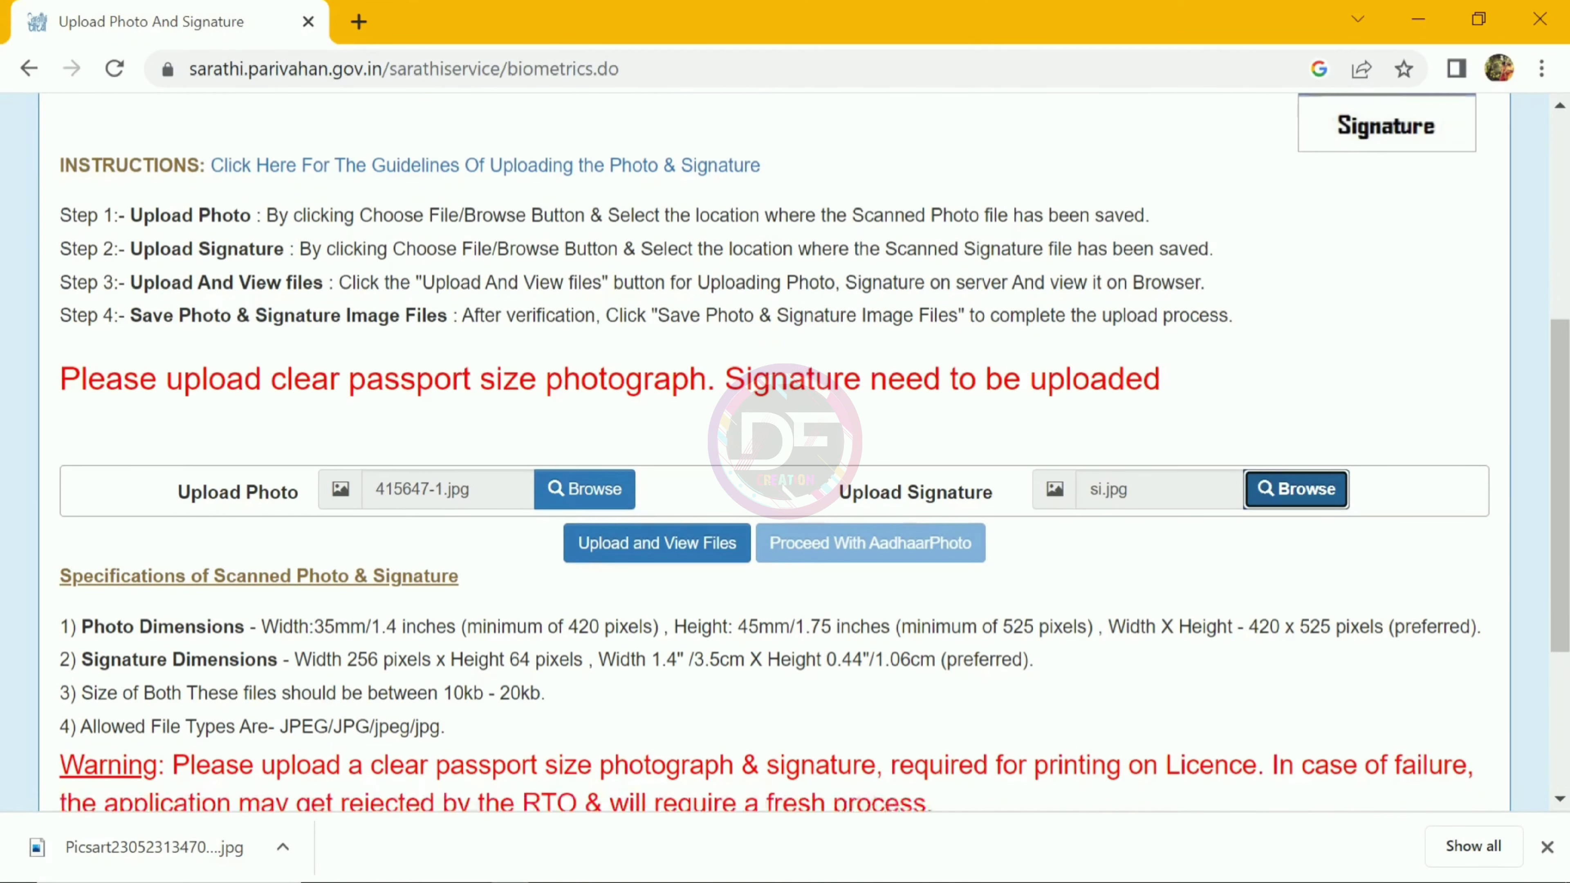
Step: Upload both images for preview, then save them, accepting the final photo warning
scroll(785, 451, down, 2)
click(726, 402)
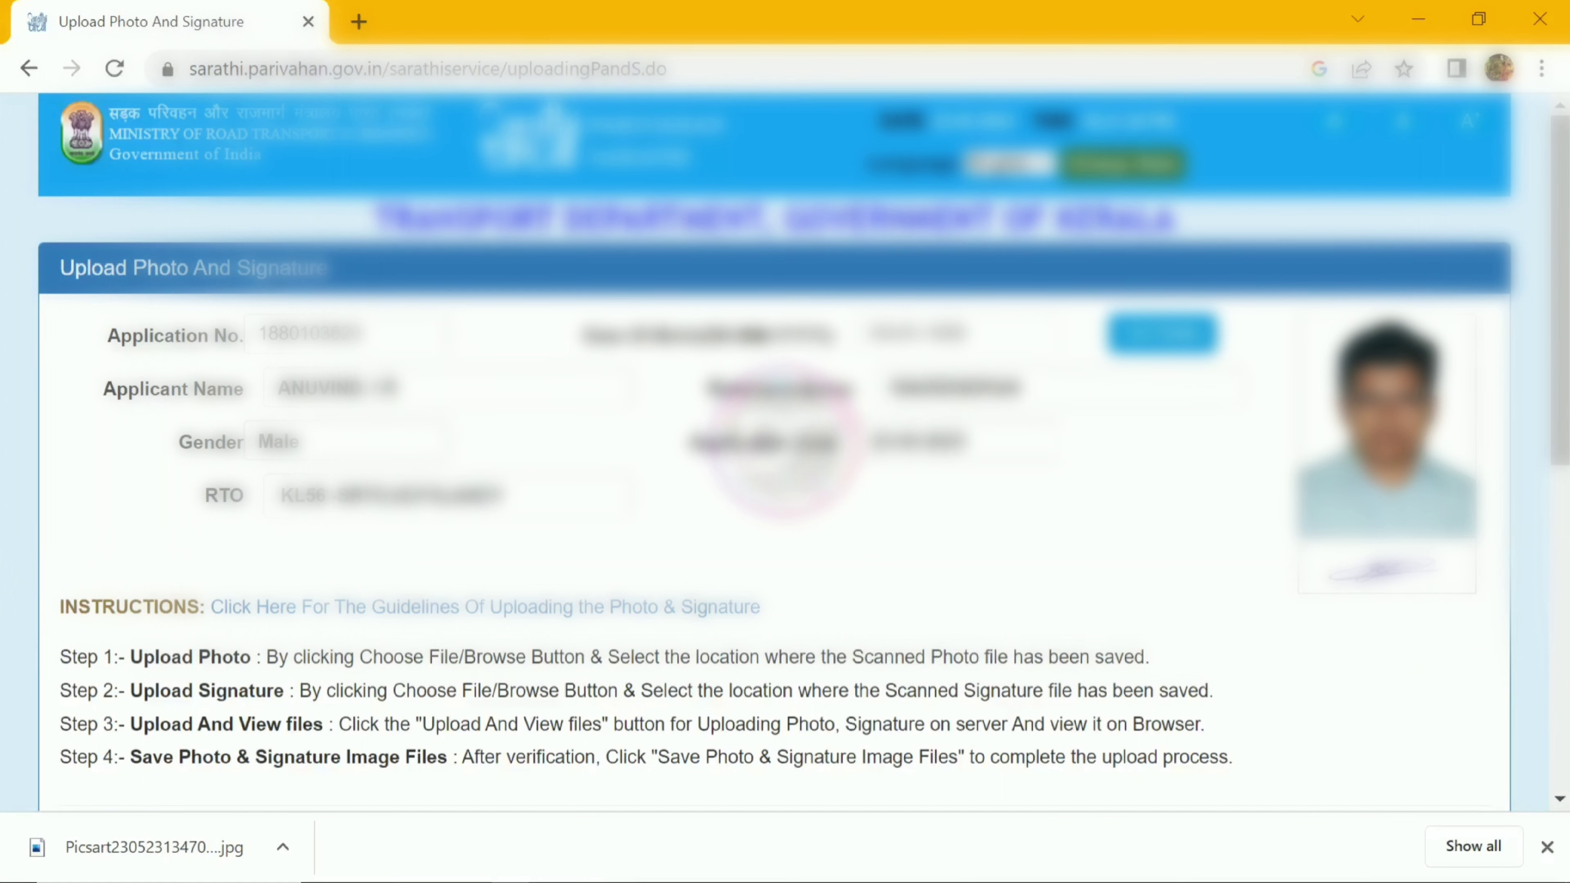
scroll(785, 451, down, 4)
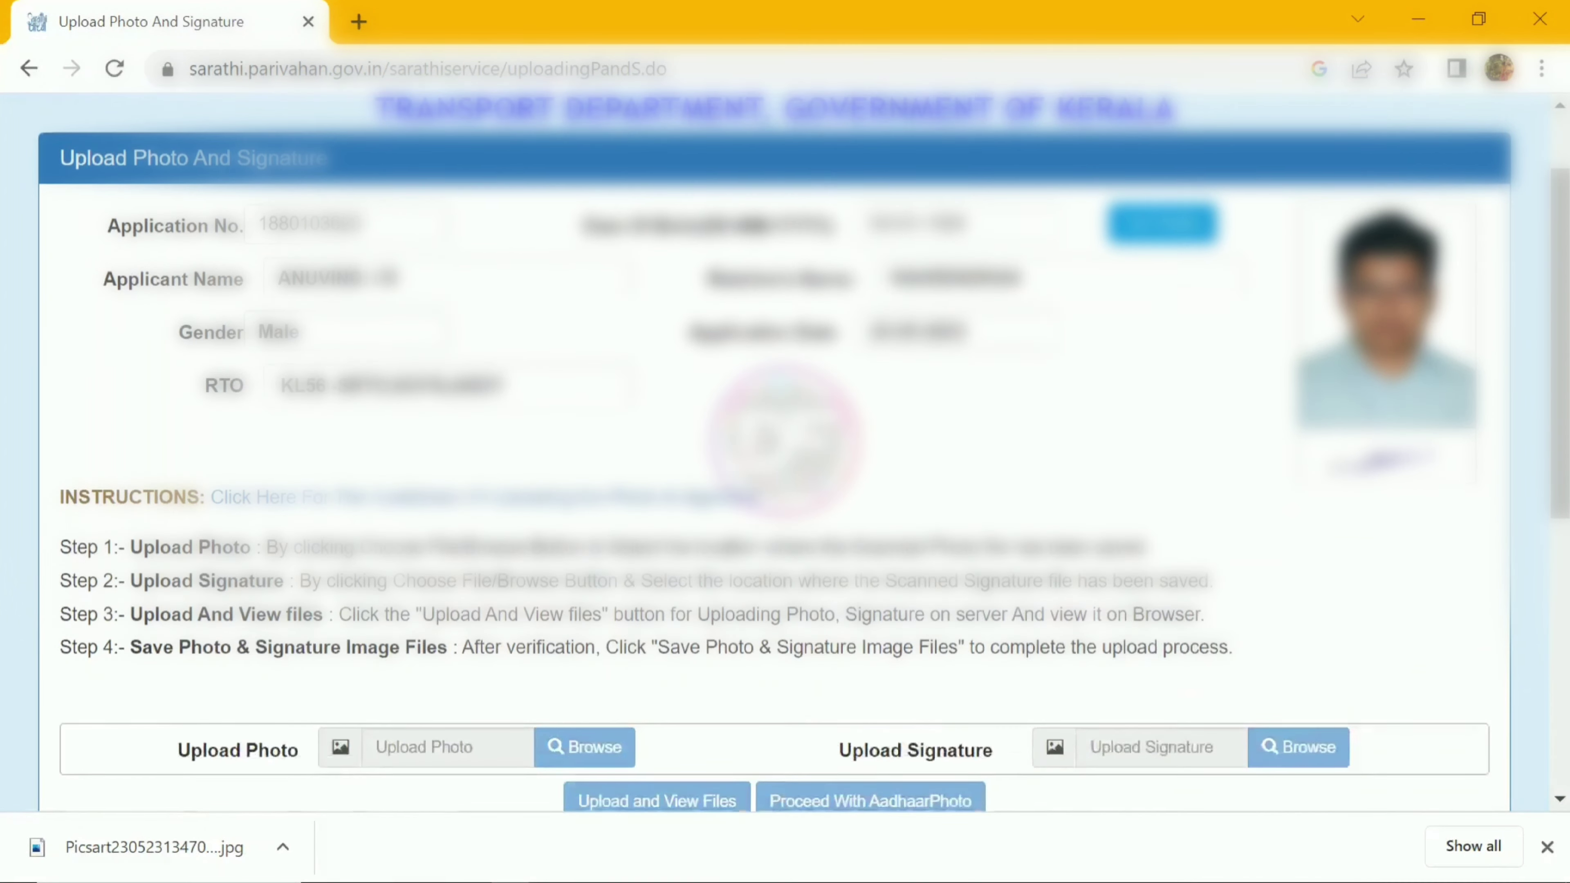
scroll(767, 647, down, 5)
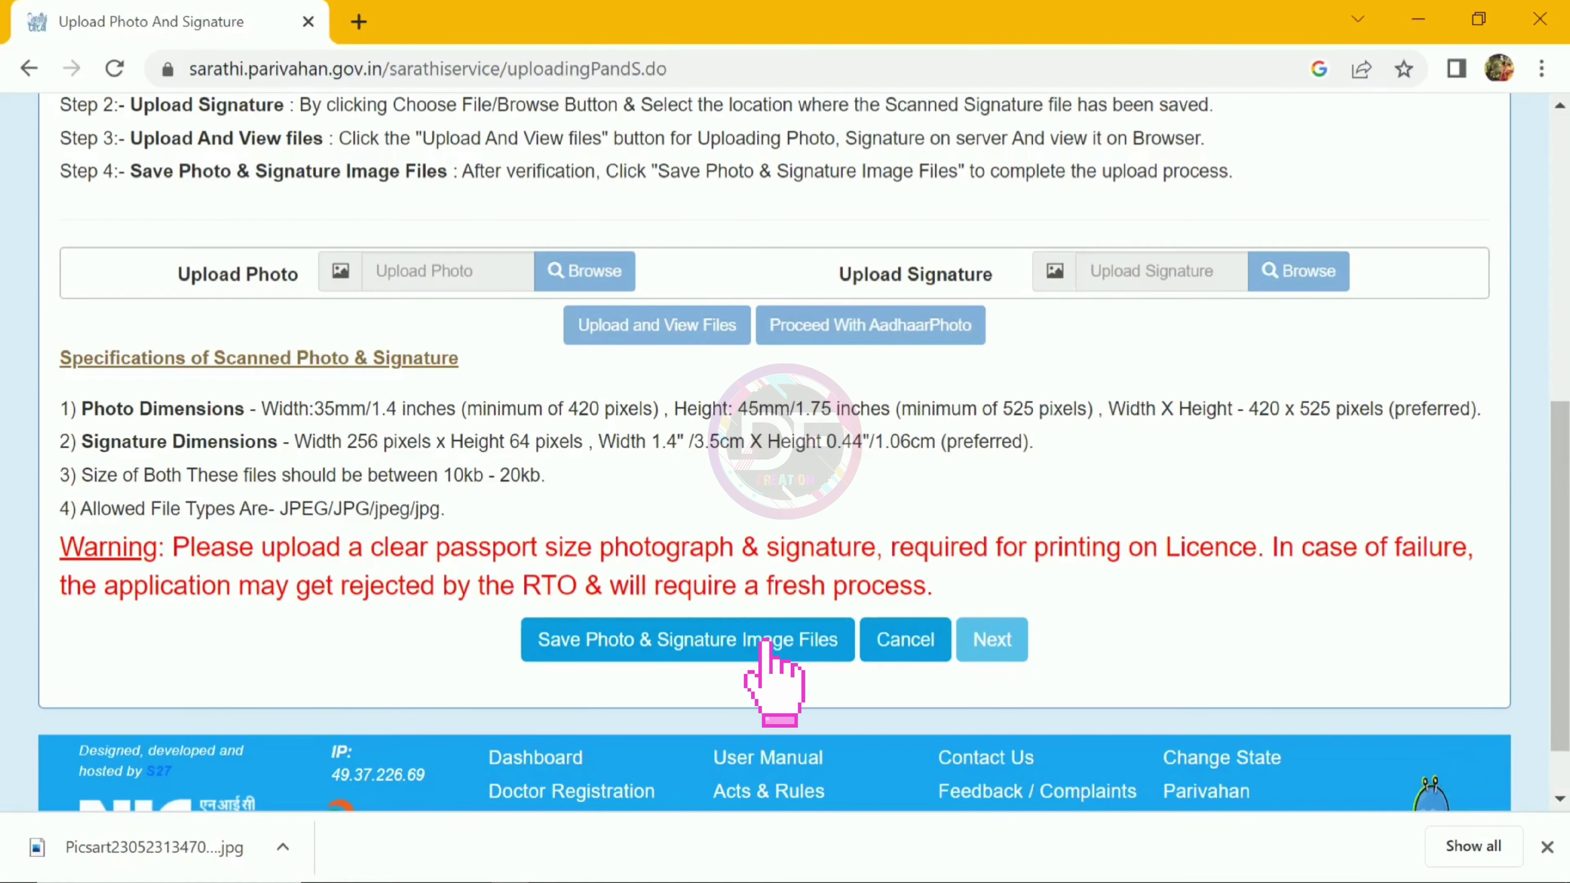
click(766, 645)
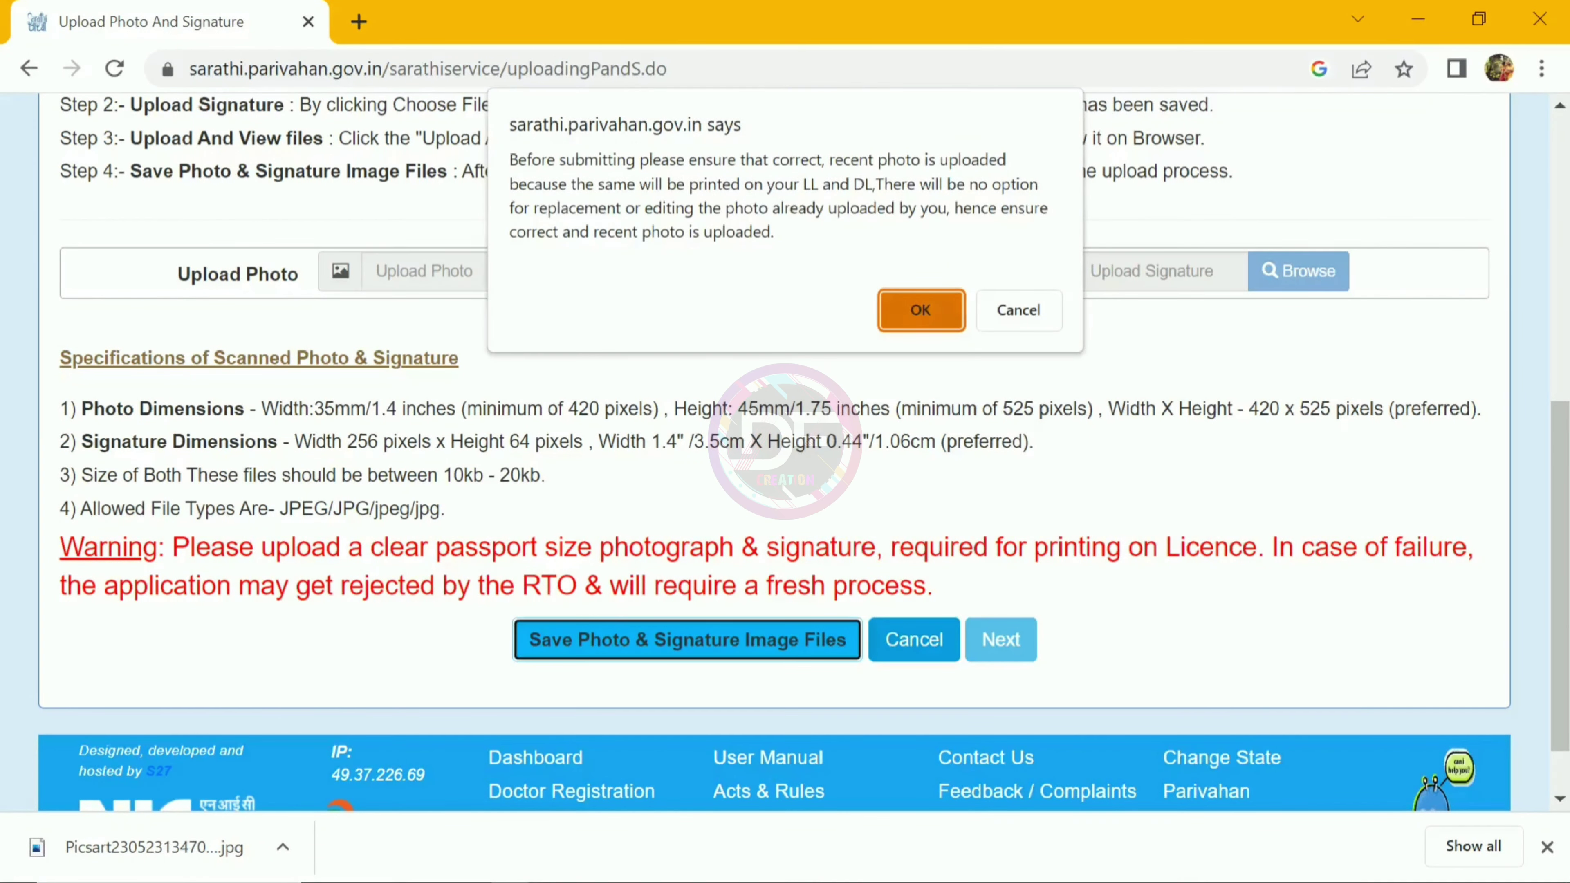
key(Return)
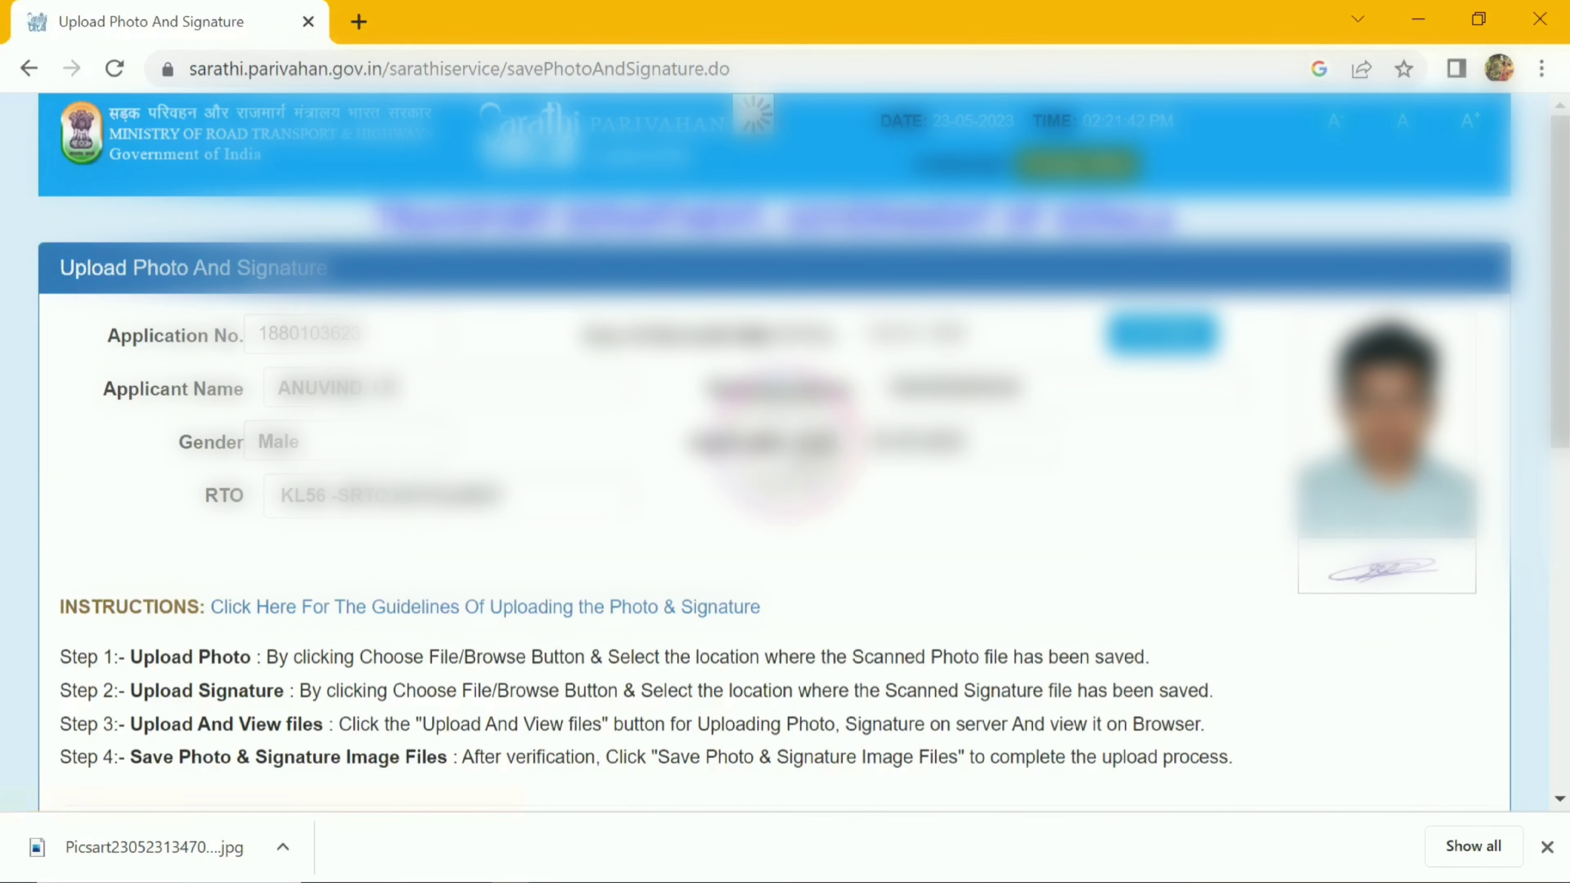
scroll(785, 451, down, 7)
scroll(785, 452, down, 4)
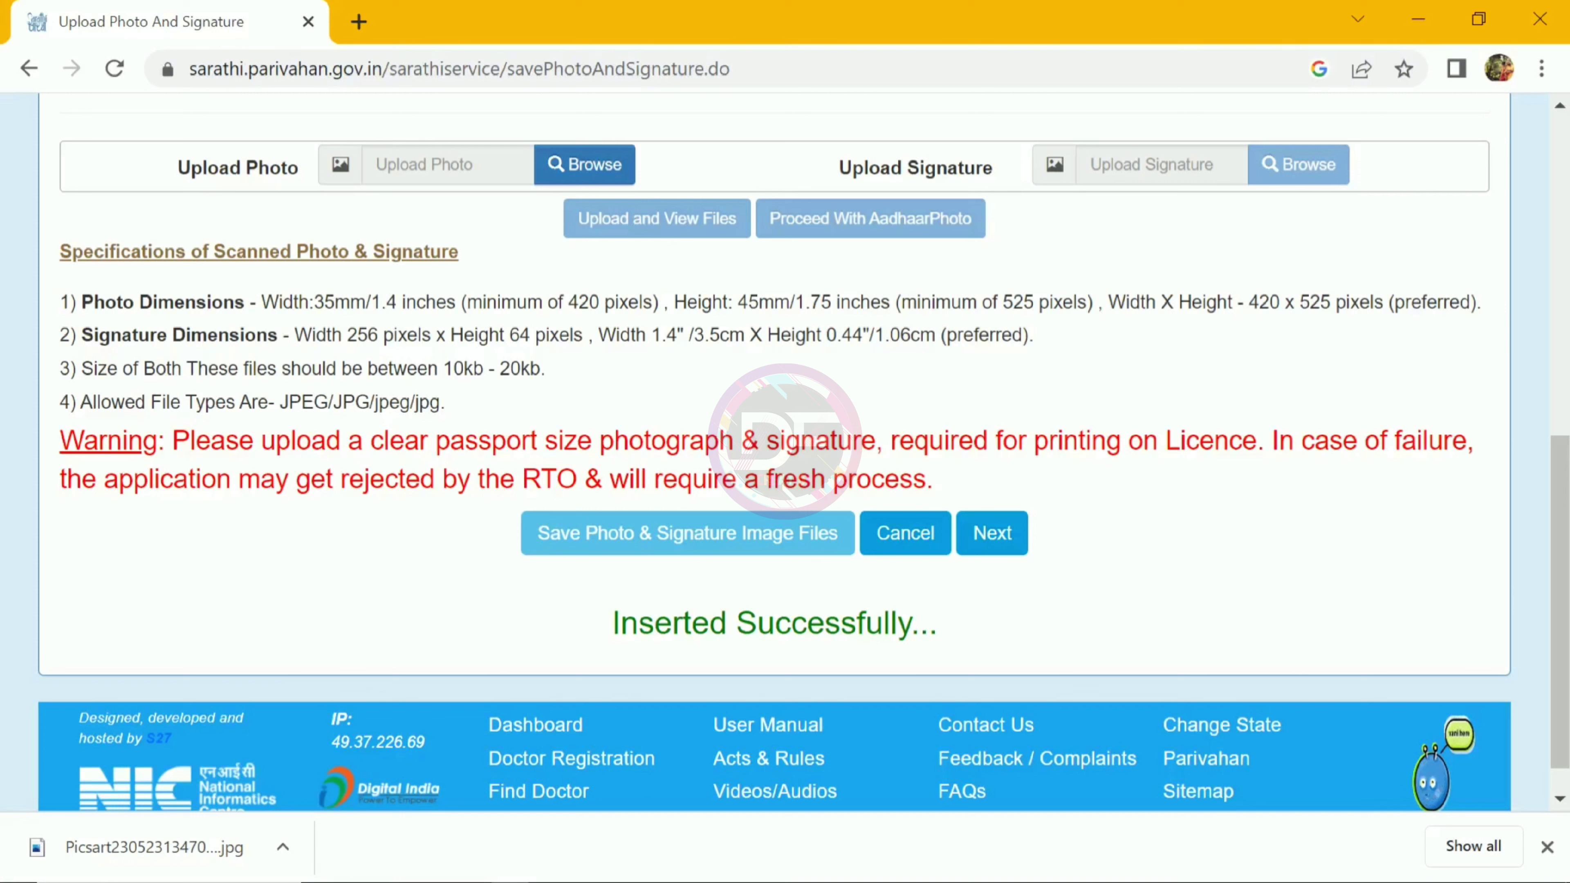
click(990, 537)
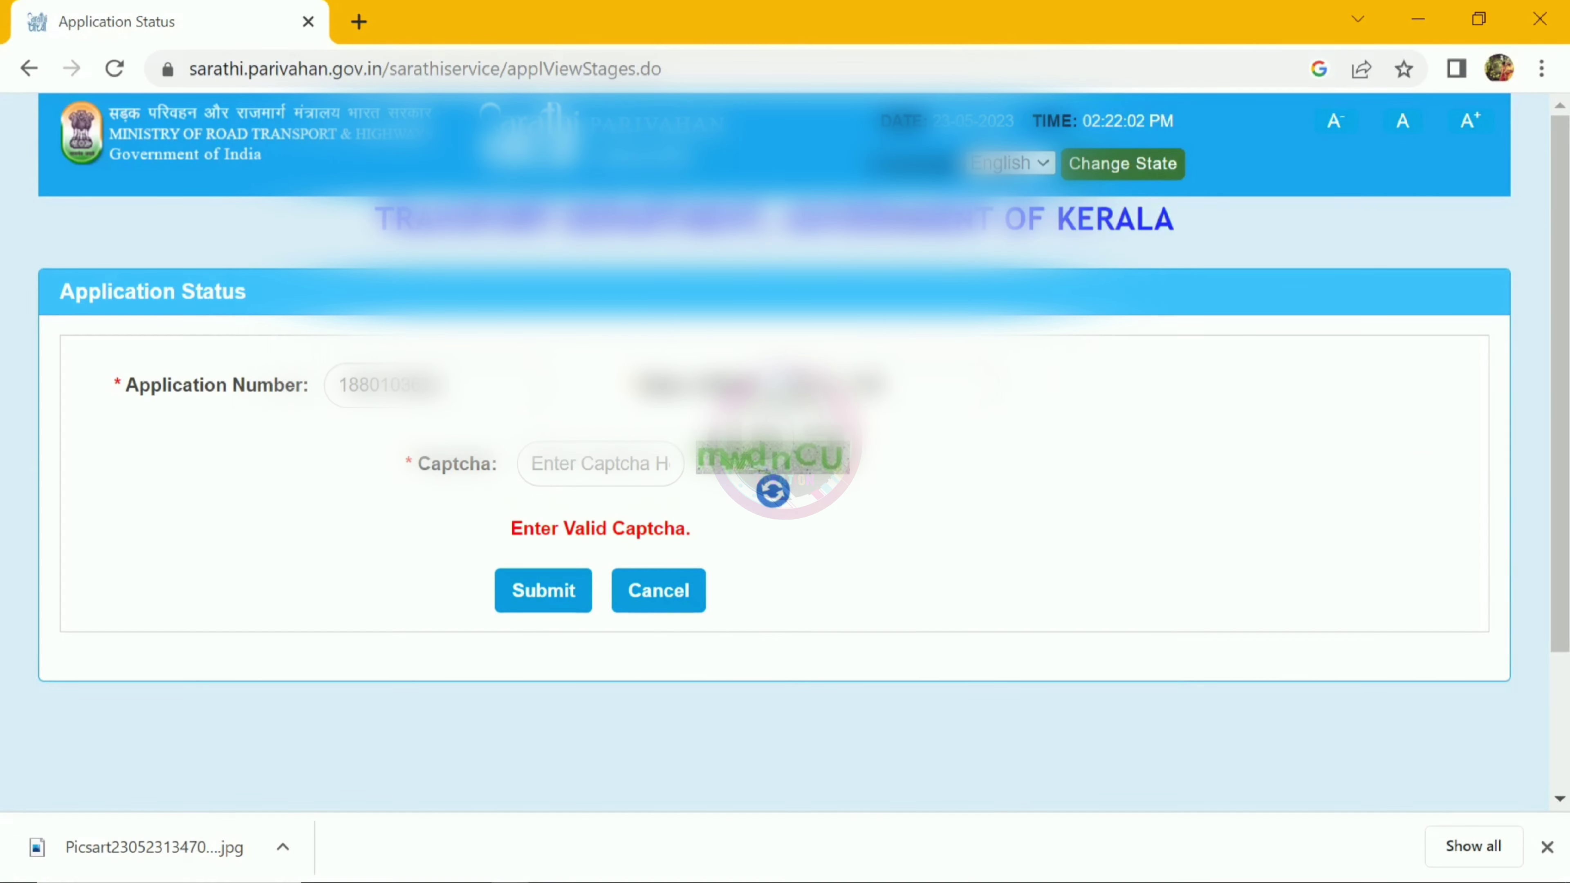
text(mwdnCU)
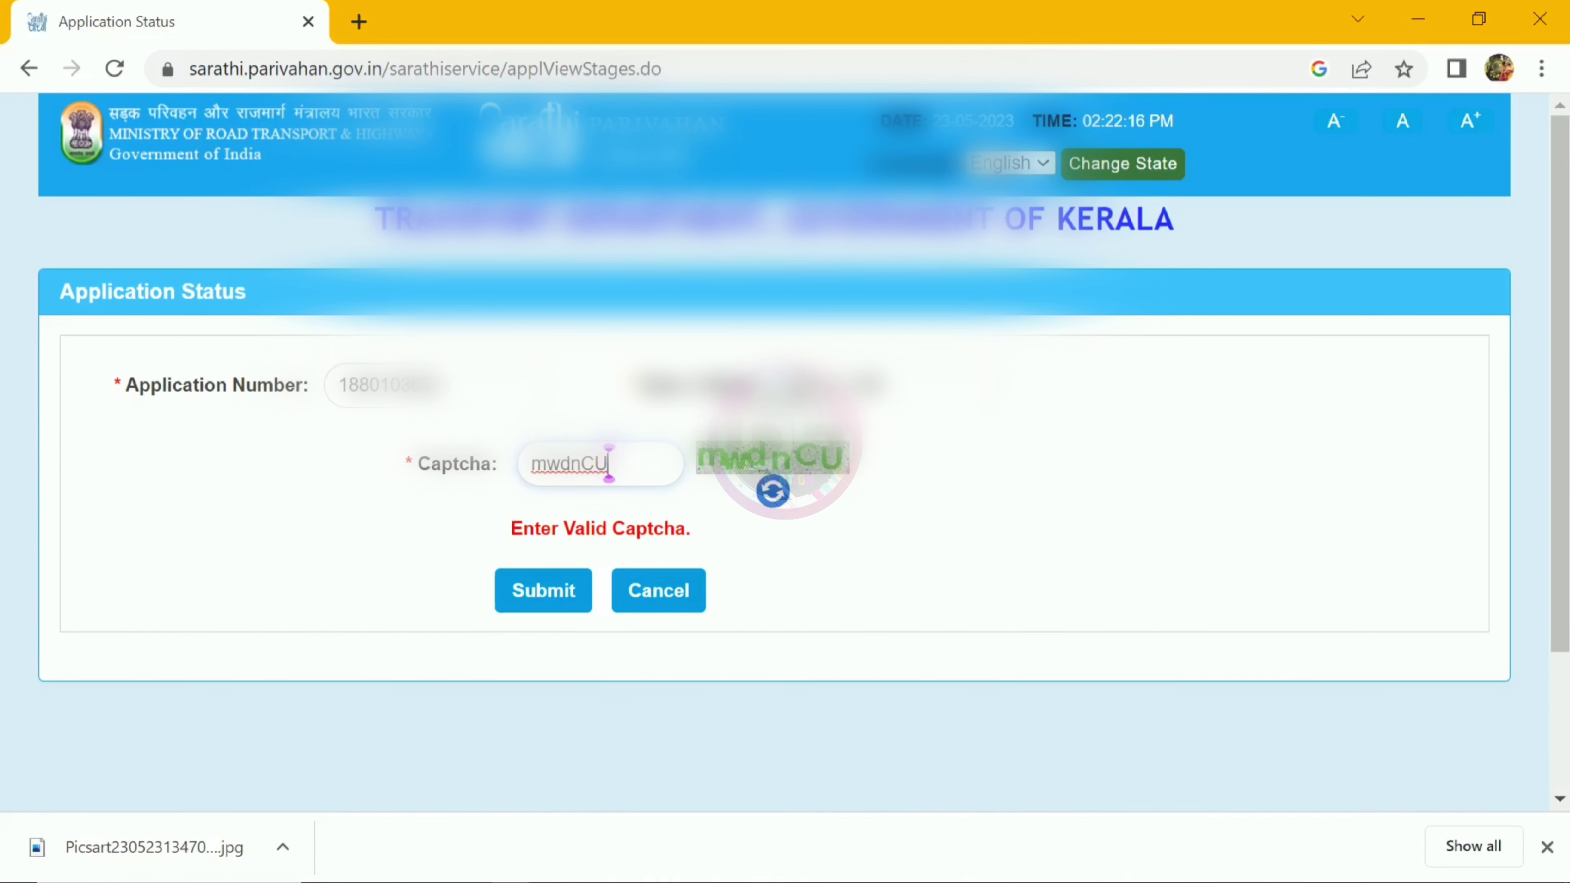
key(Tab)
key(Return)
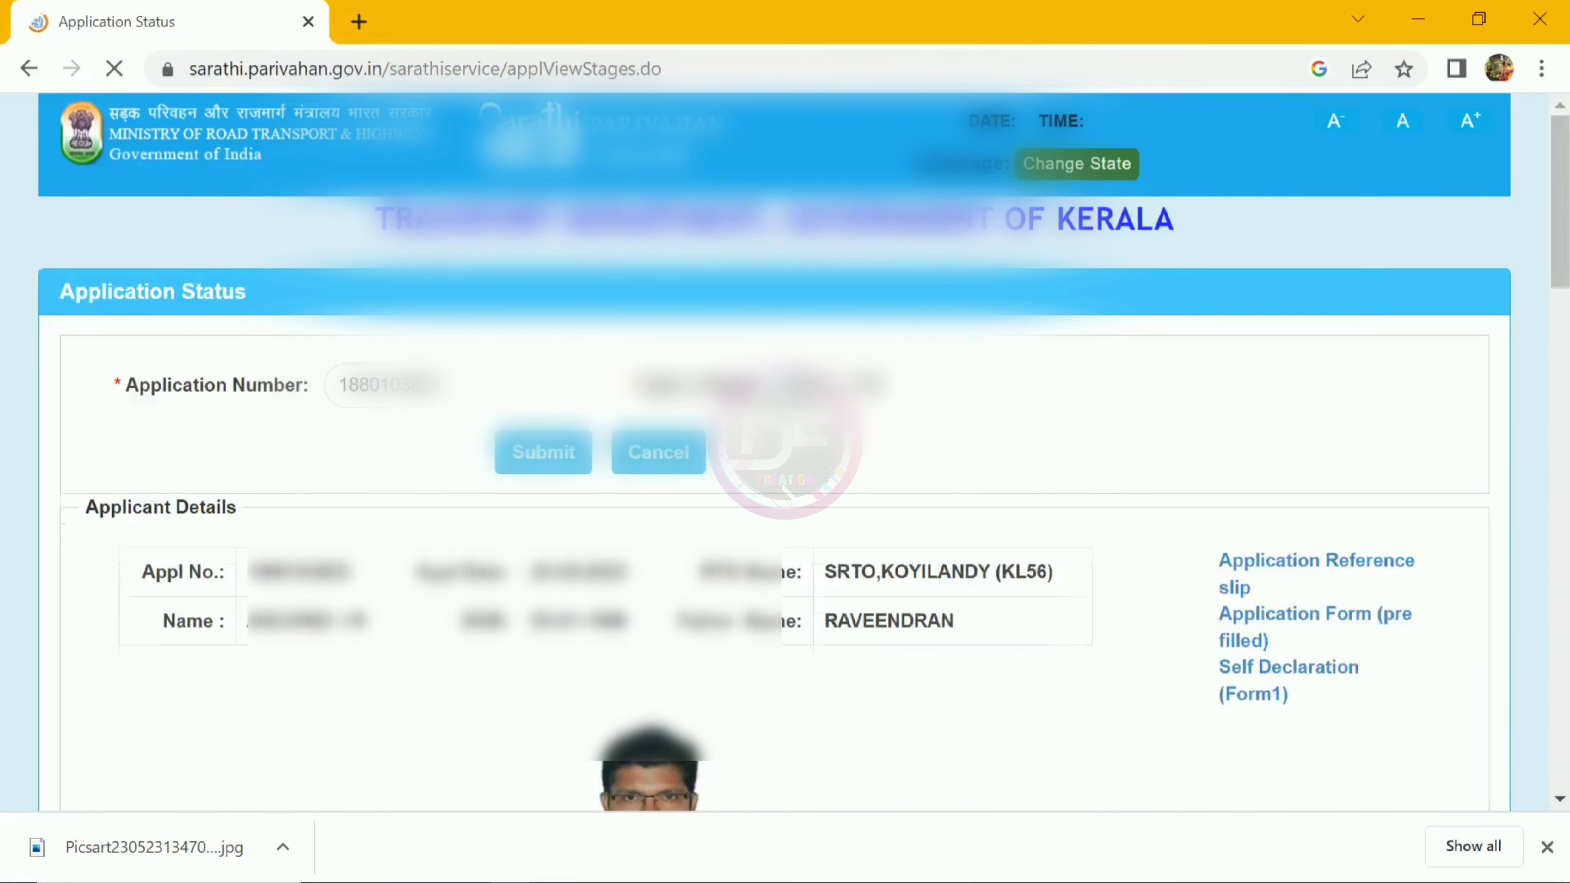
scroll(803, 450, down, 3)
scroll(803, 451, down, 13)
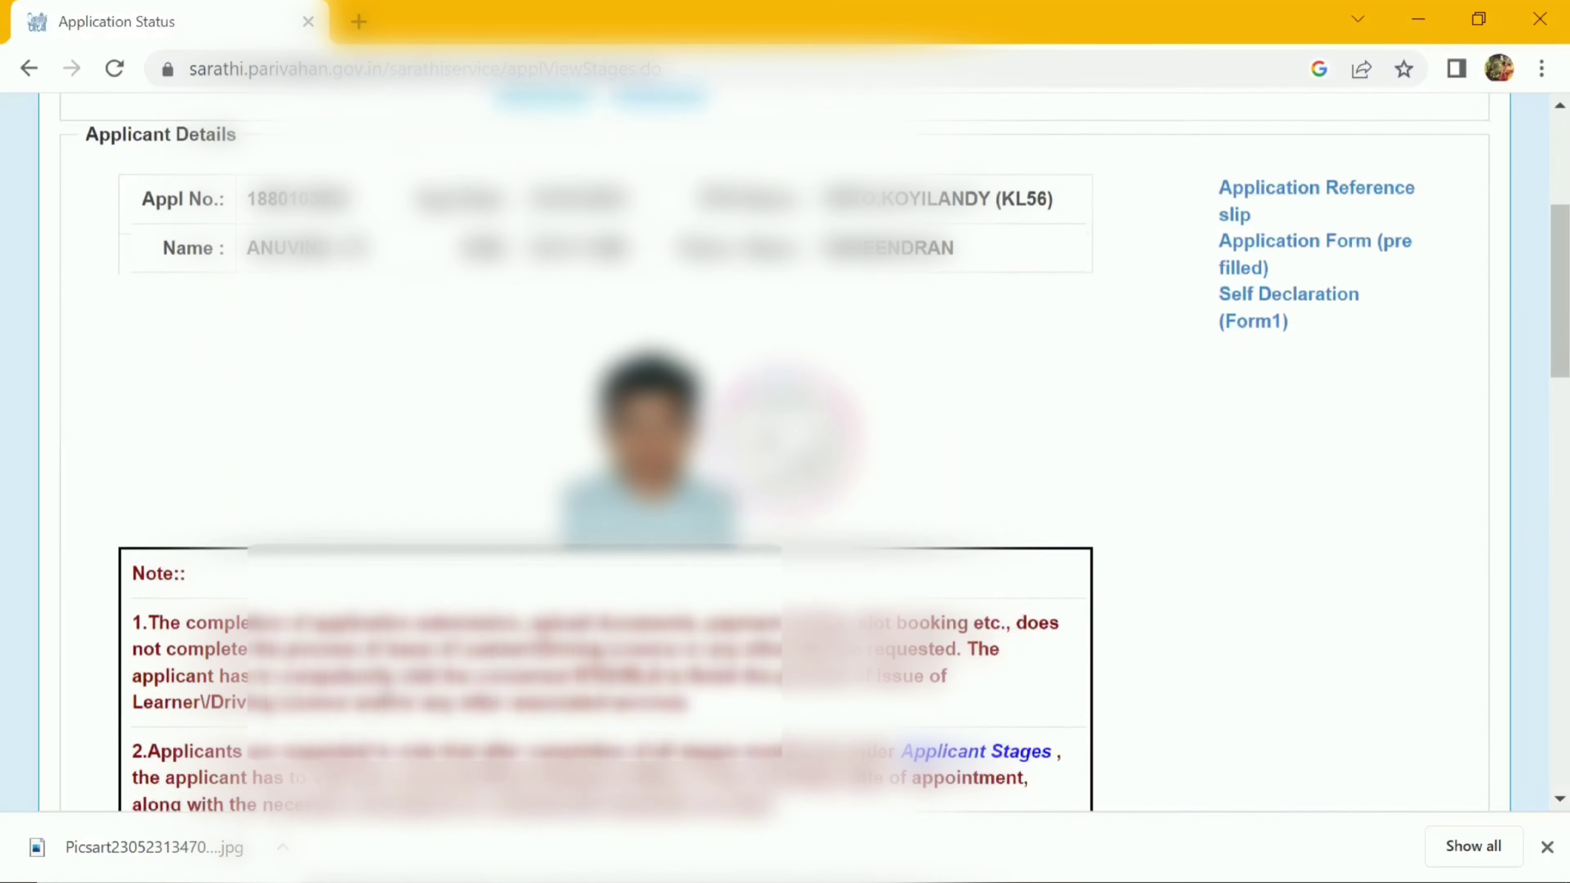
scroll(804, 450, down, 5)
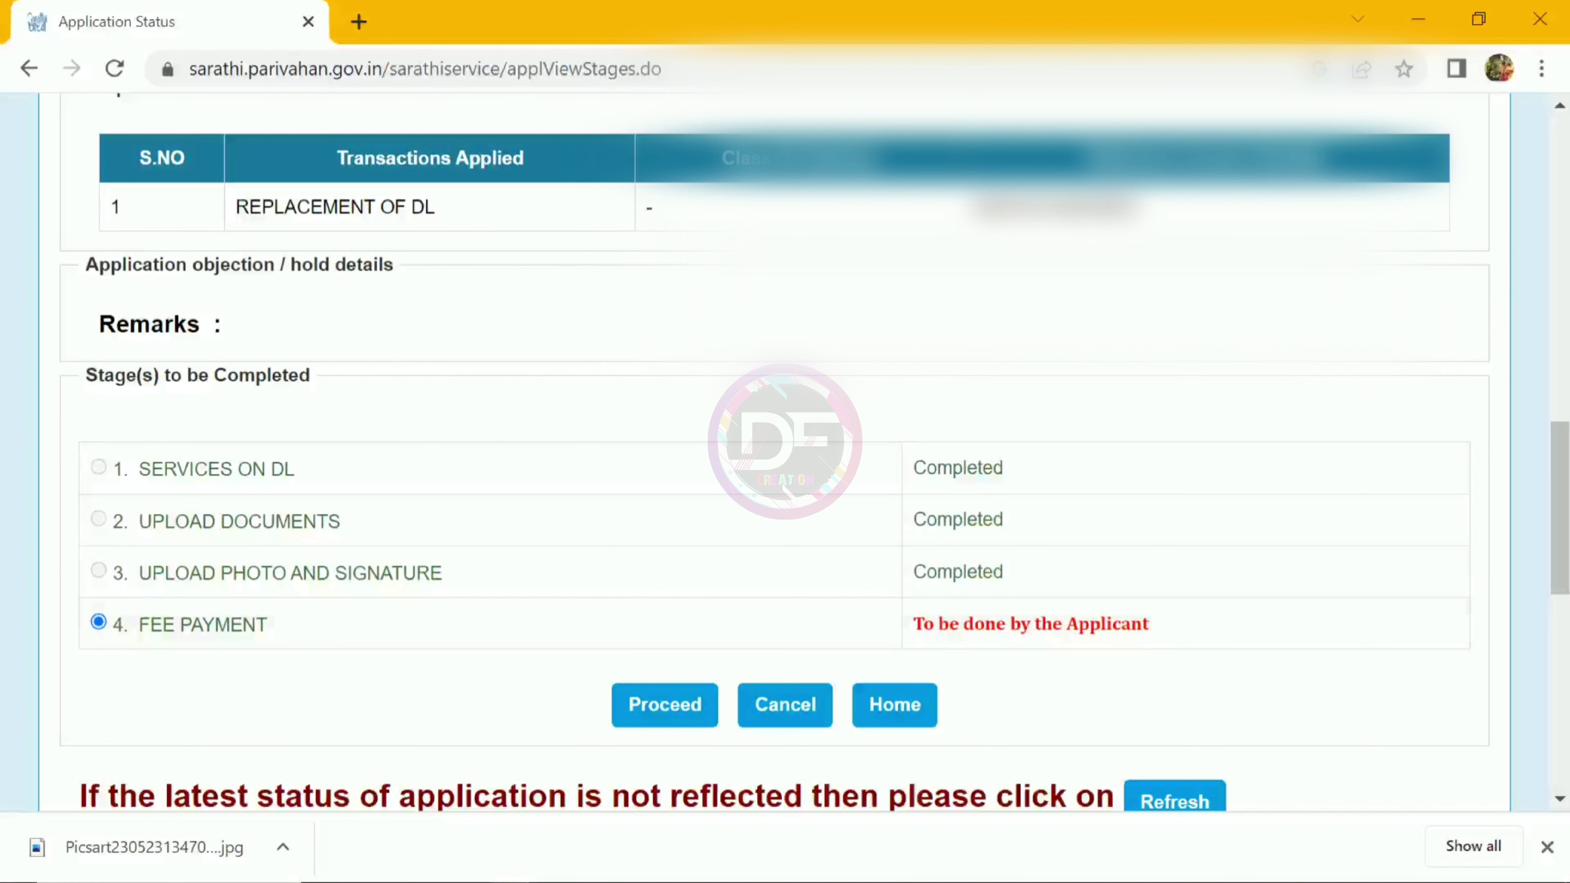
Step: Proceed to fee payment and choose KERALA New e-TREASURY as the payment gateway
click(692, 717)
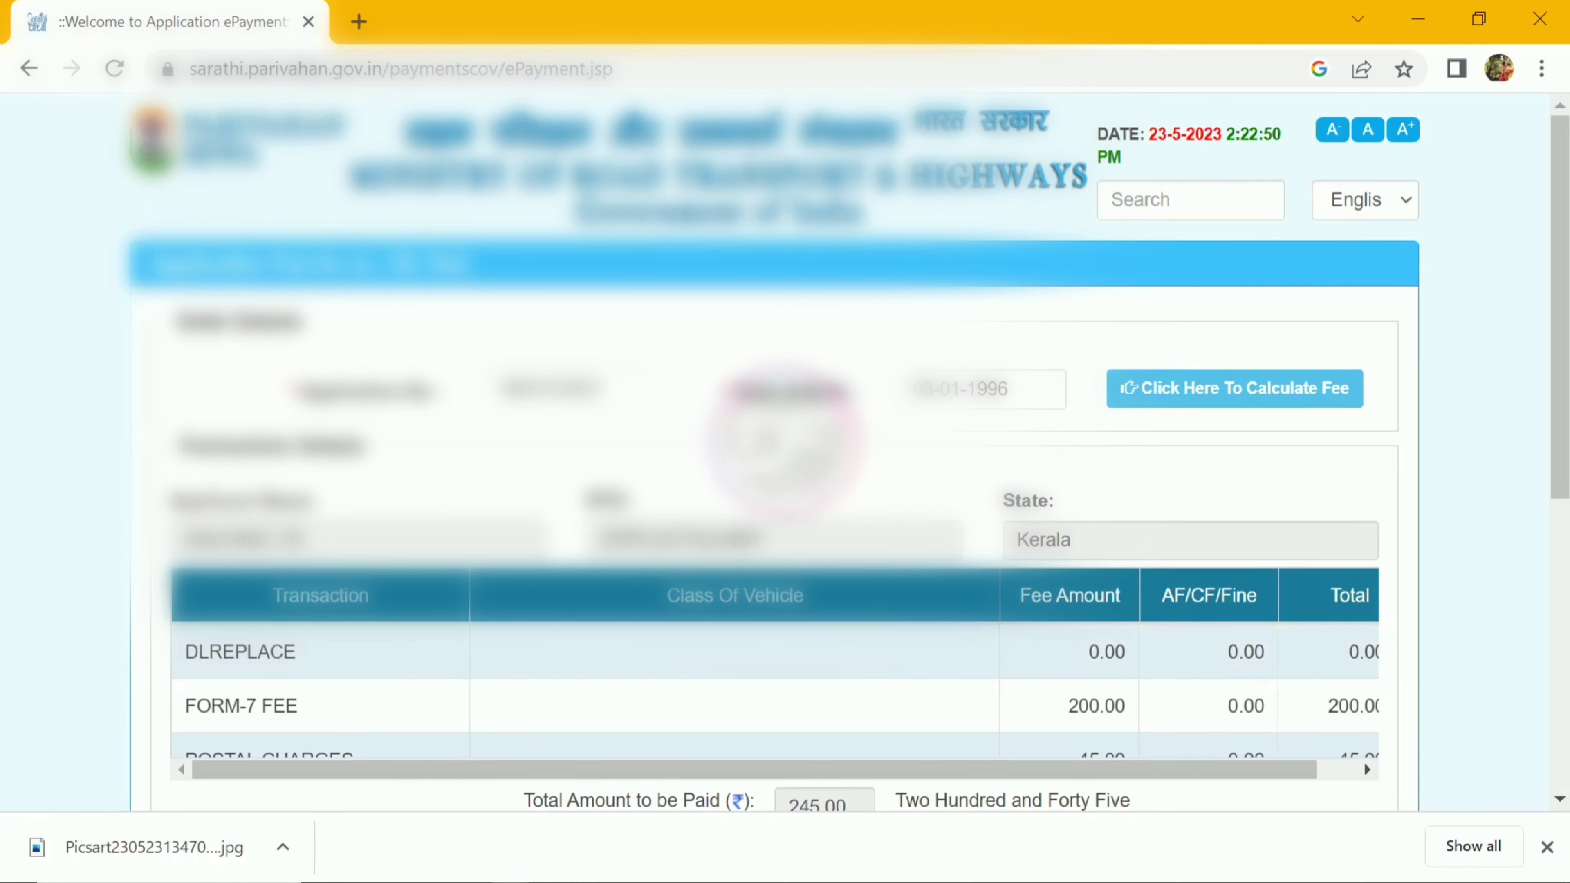
scroll(785, 452, down, 2)
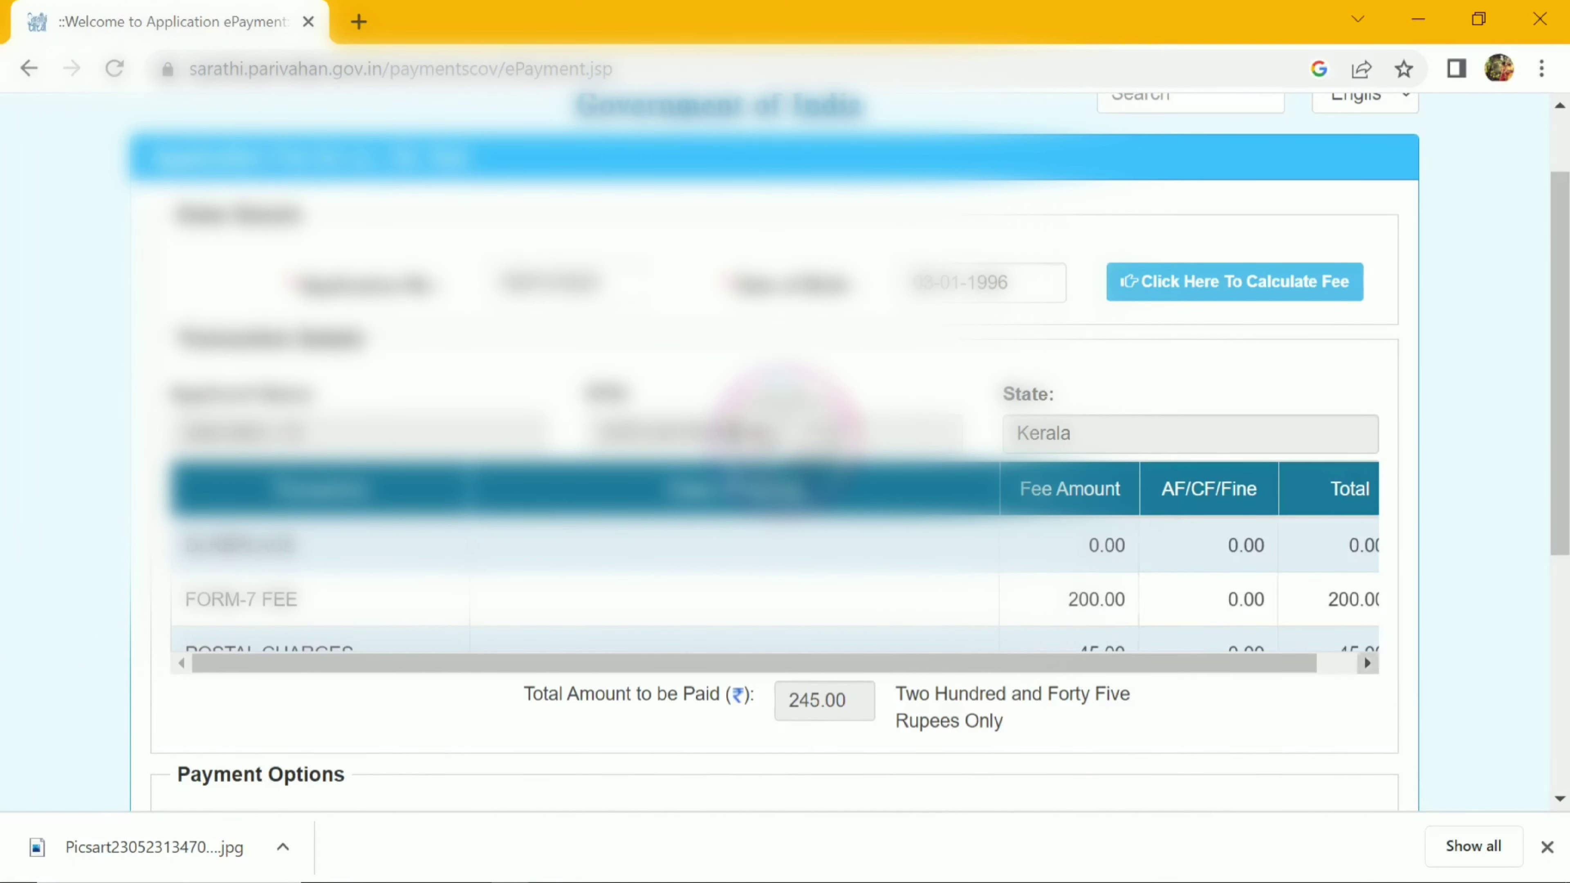
scroll(773, 680, down, 2)
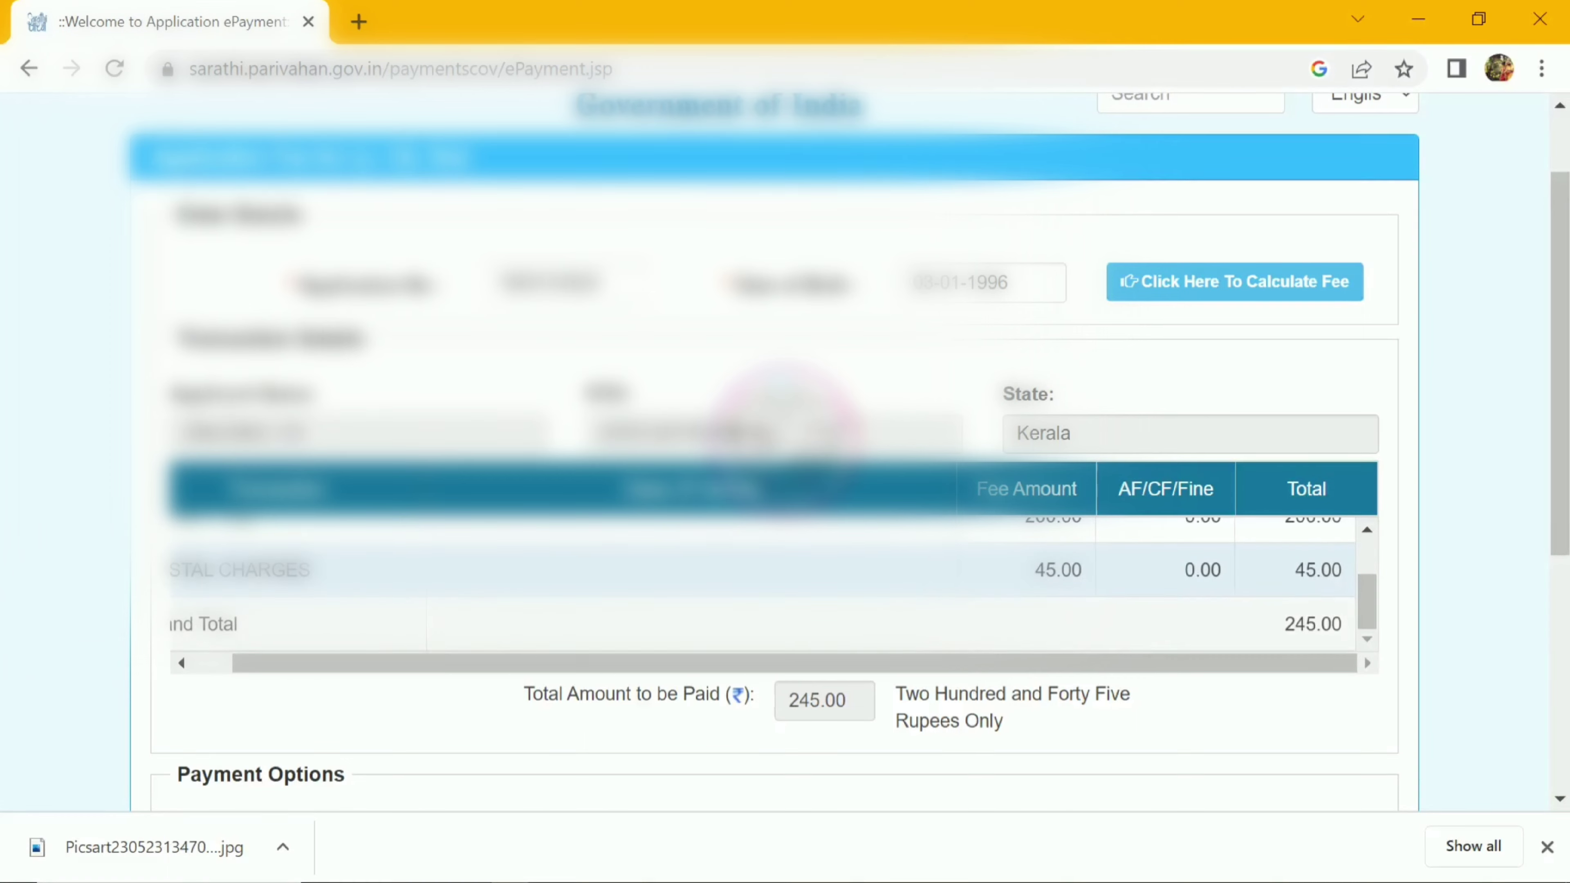
scroll(785, 452, down, 2)
scroll(782, 451, down, 3)
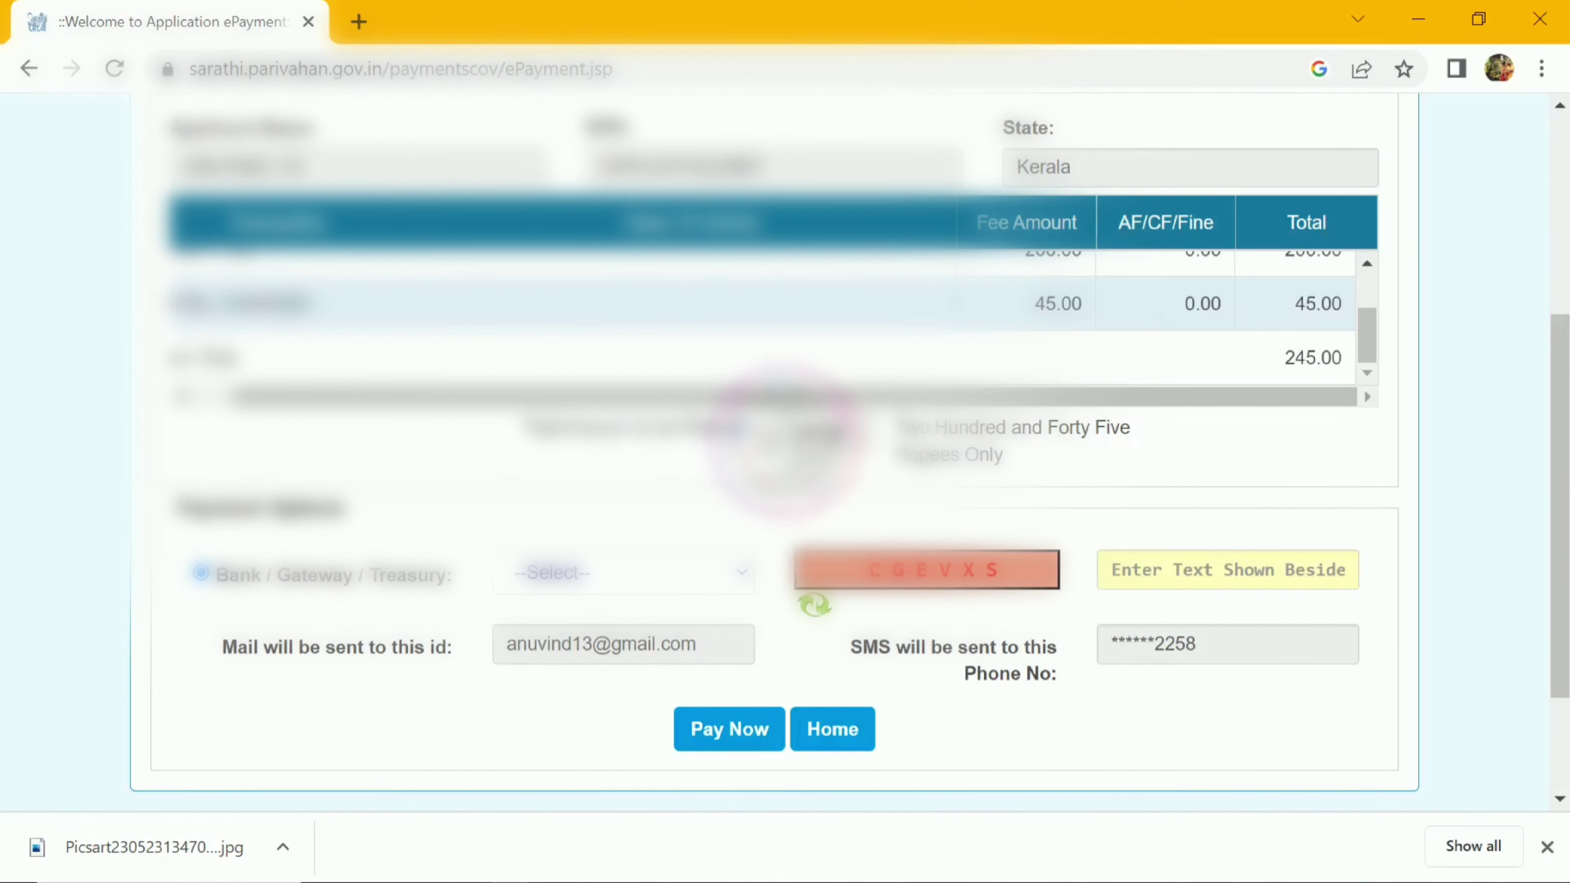
click(739, 570)
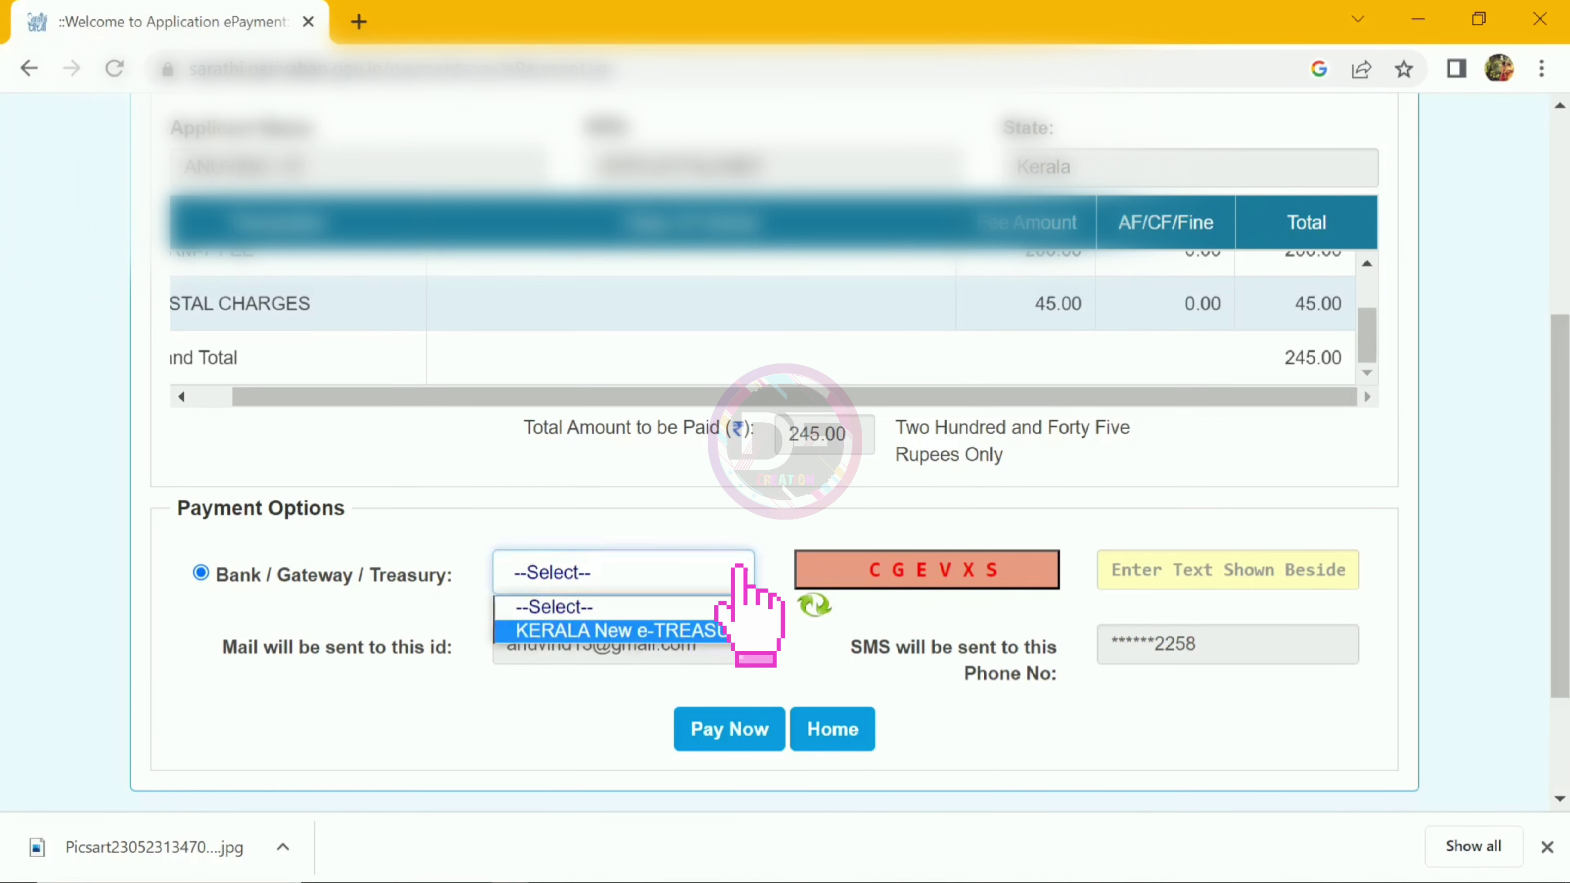
key(Return)
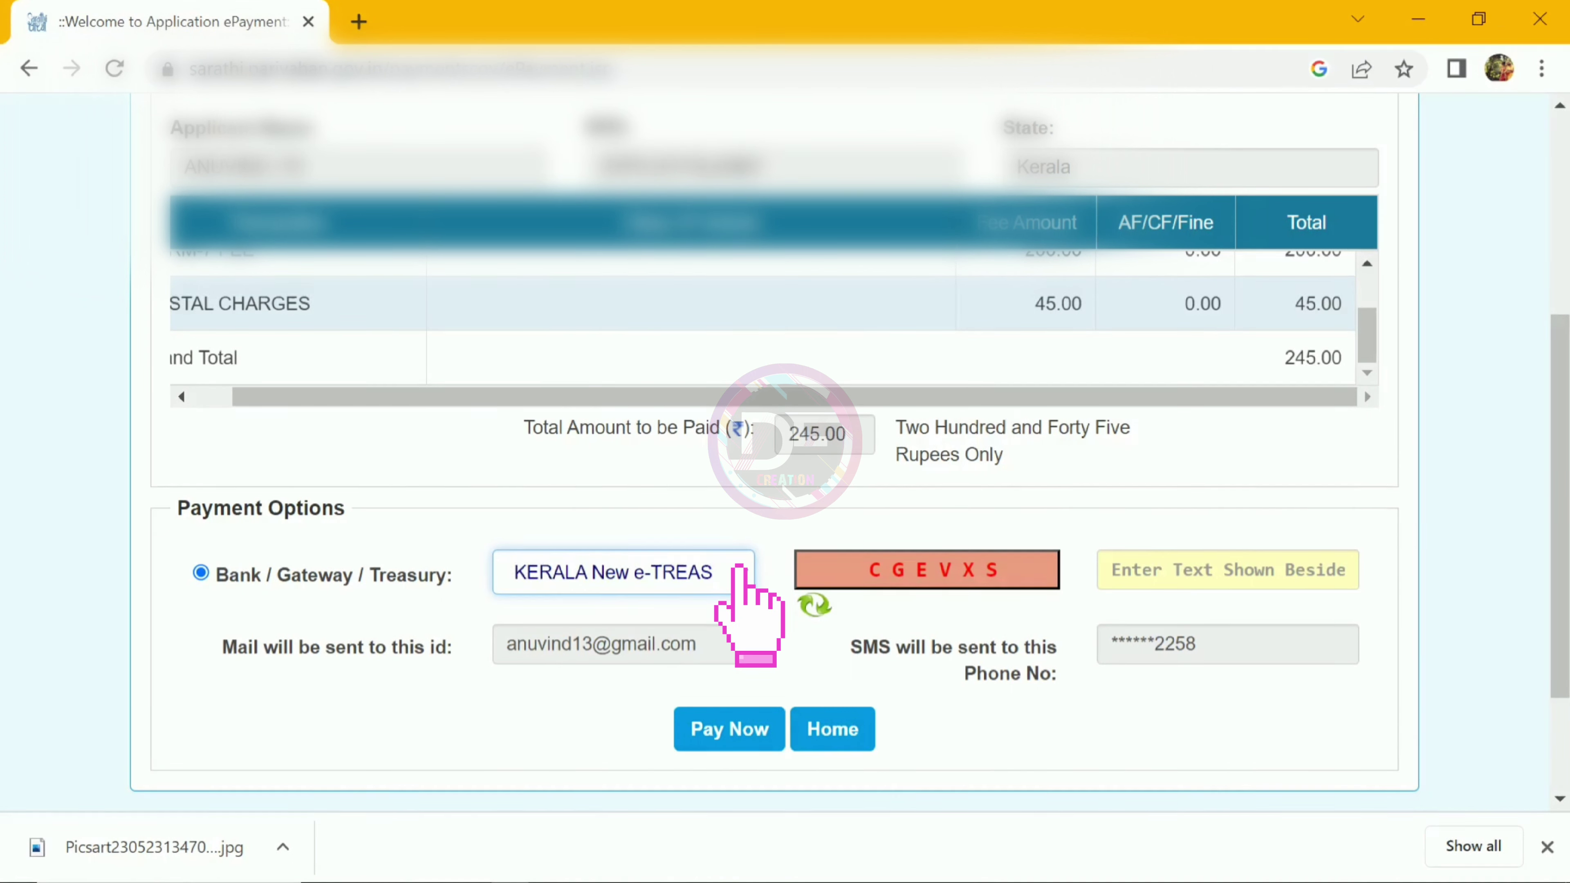
Step: Enter the captcha, submit the 245.00 fee payment and accept the token page terms
click(1115, 570)
text(C)
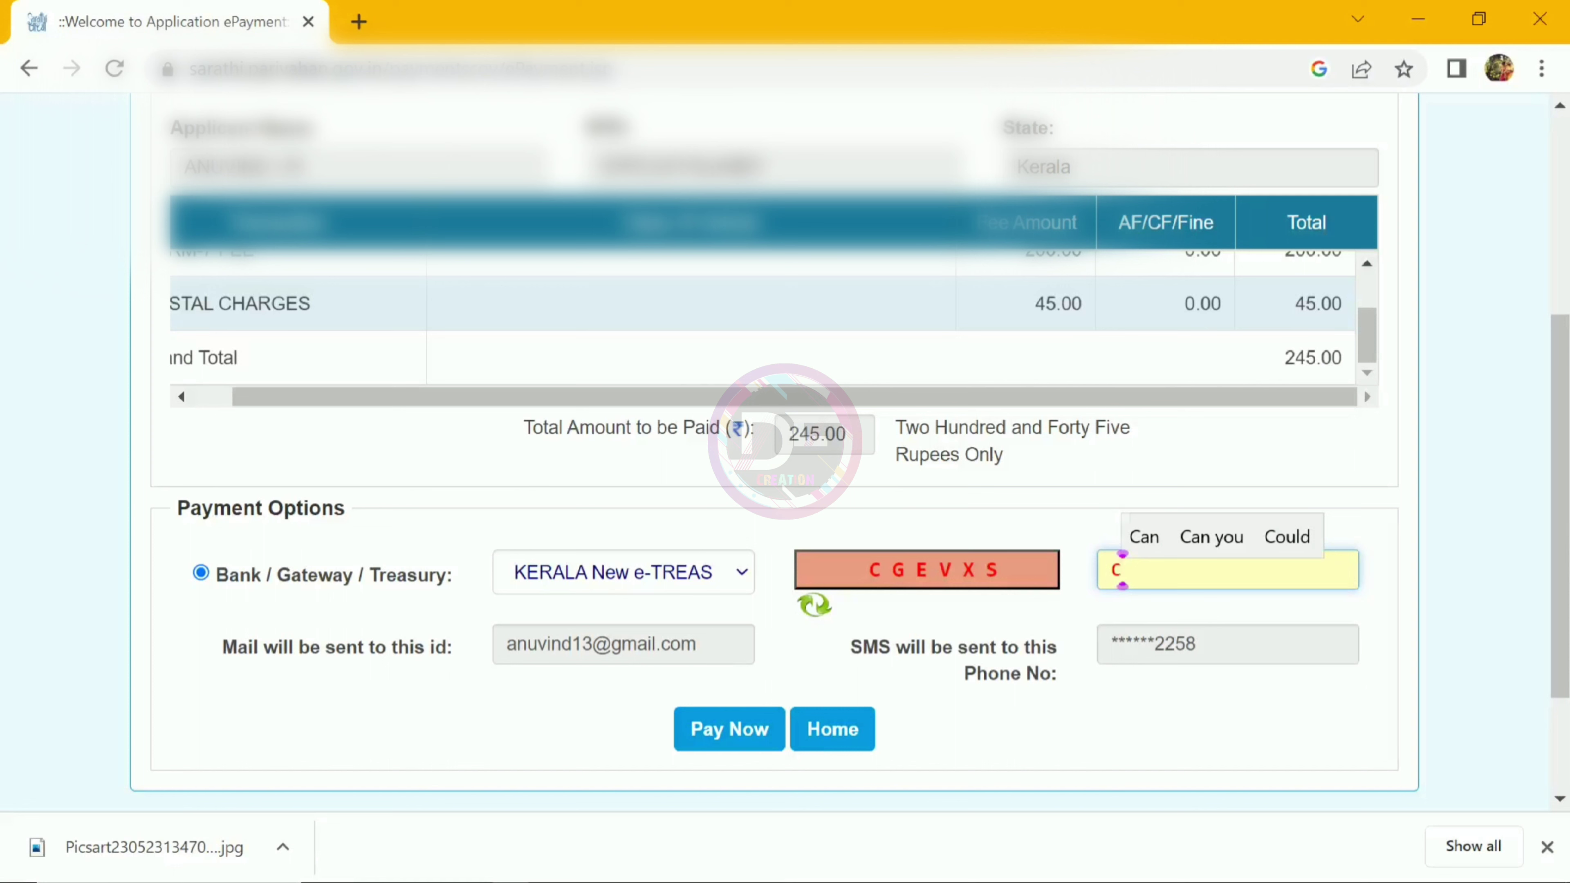
text(GEVXS)
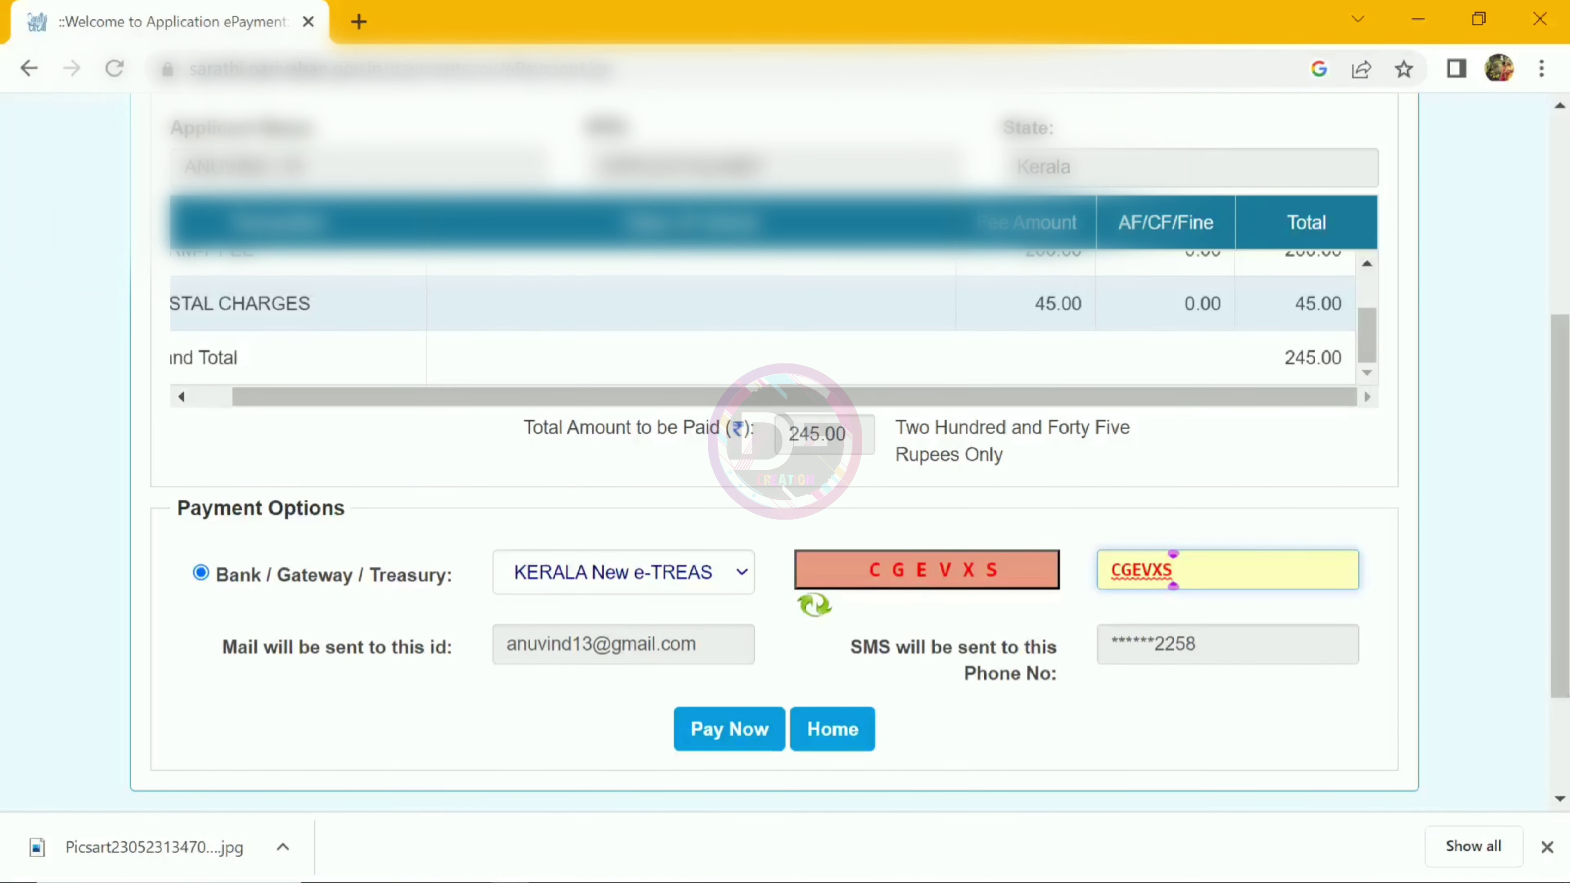
click(728, 729)
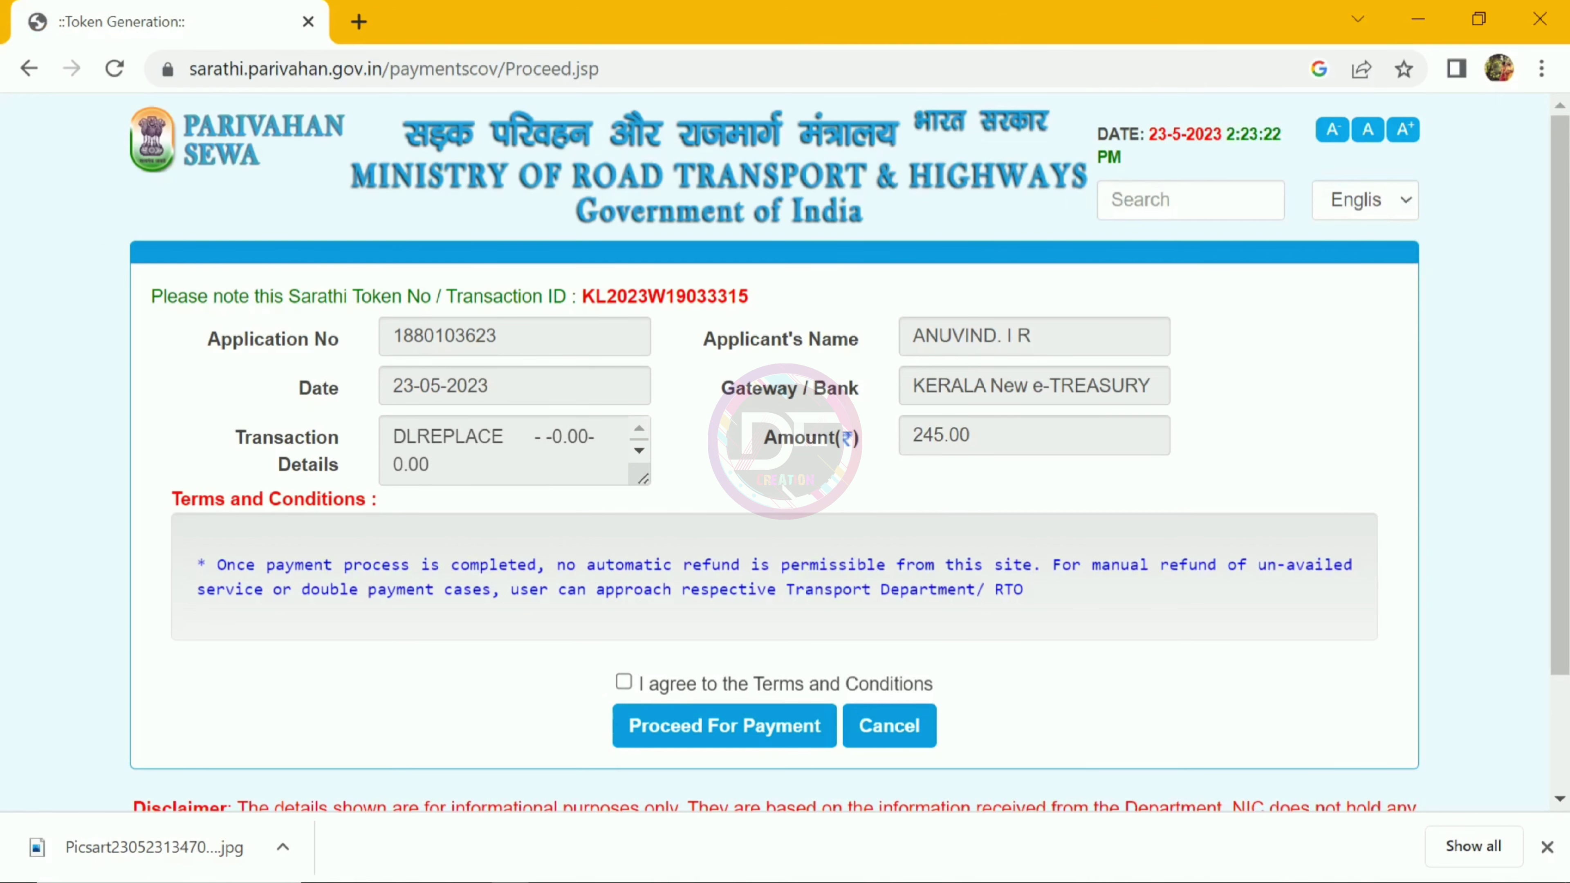
click(623, 681)
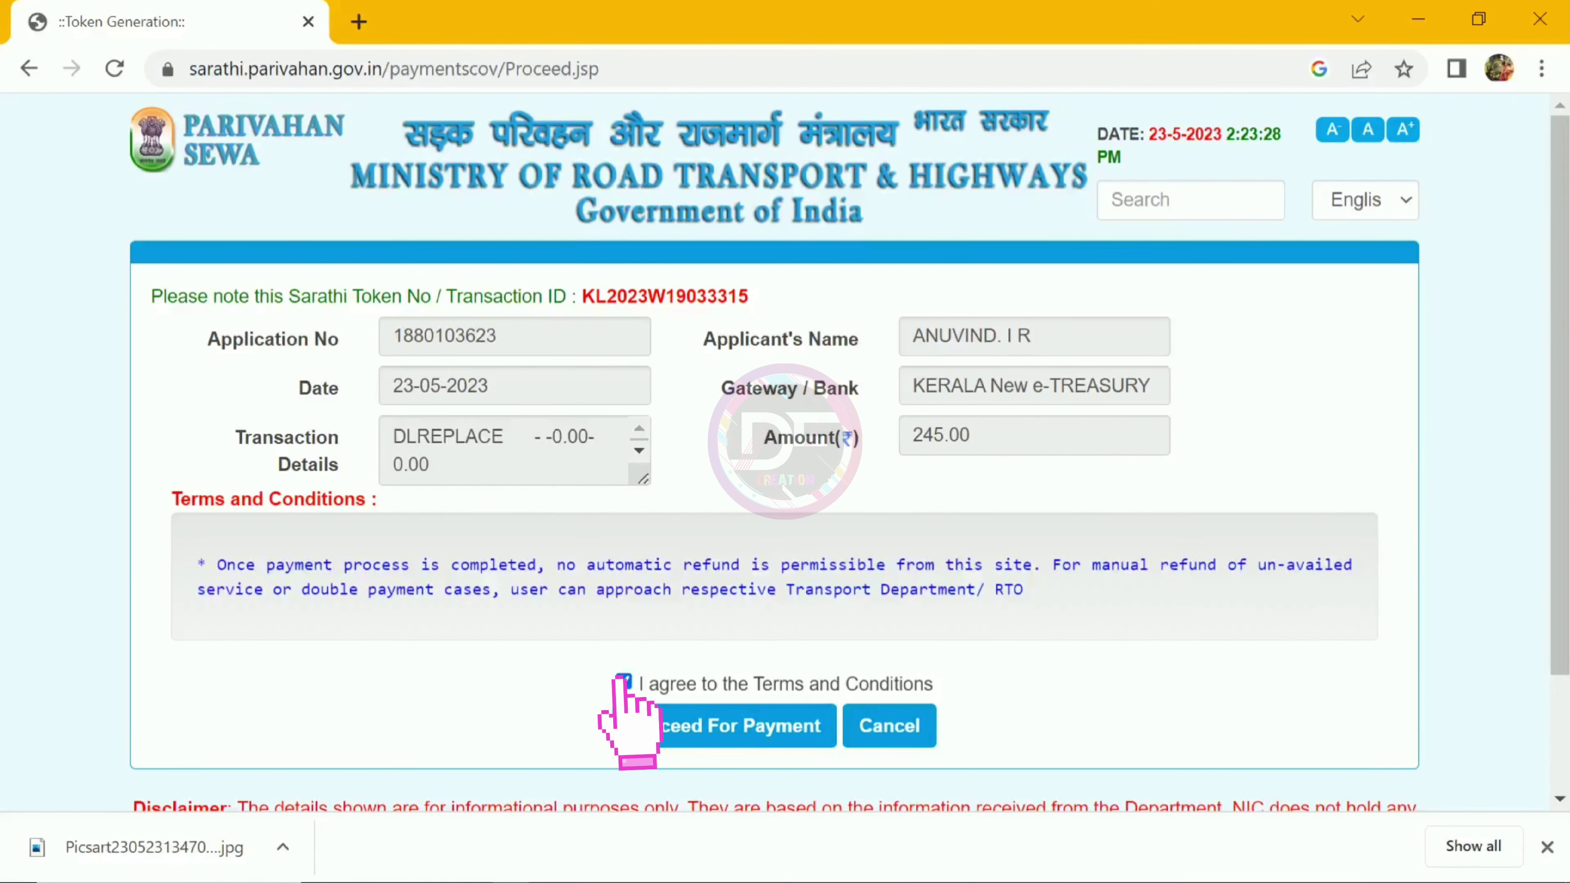
Step: Continue to Kerala e-Treasury and pay the 245.00 fee through Payment Gateway 1
click(718, 725)
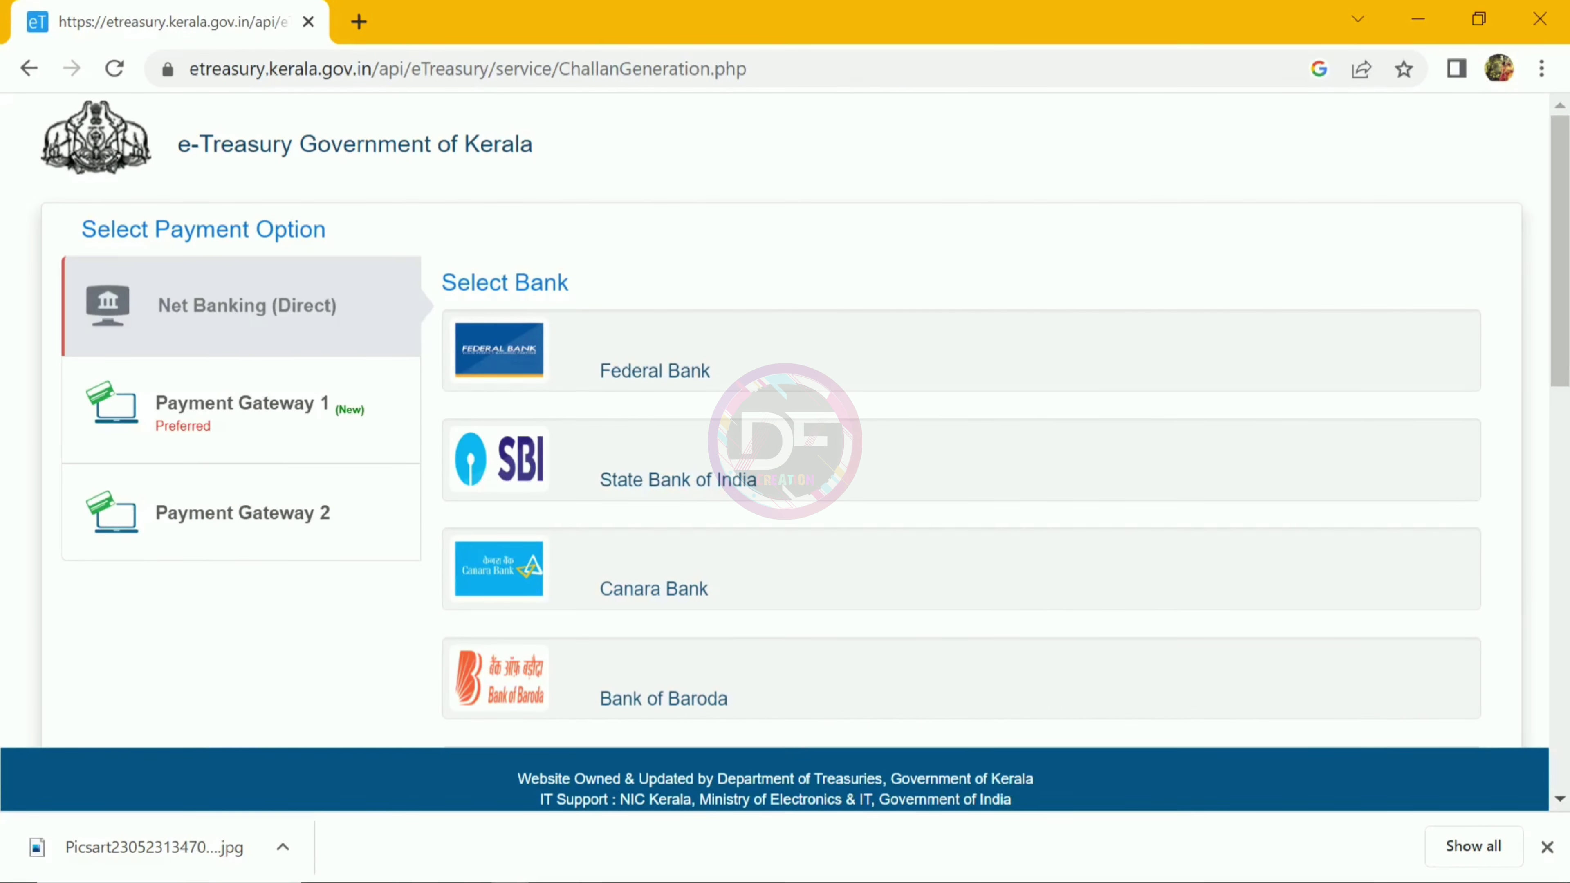
scroll(785, 420, down, 3)
scroll(785, 420, down, 6)
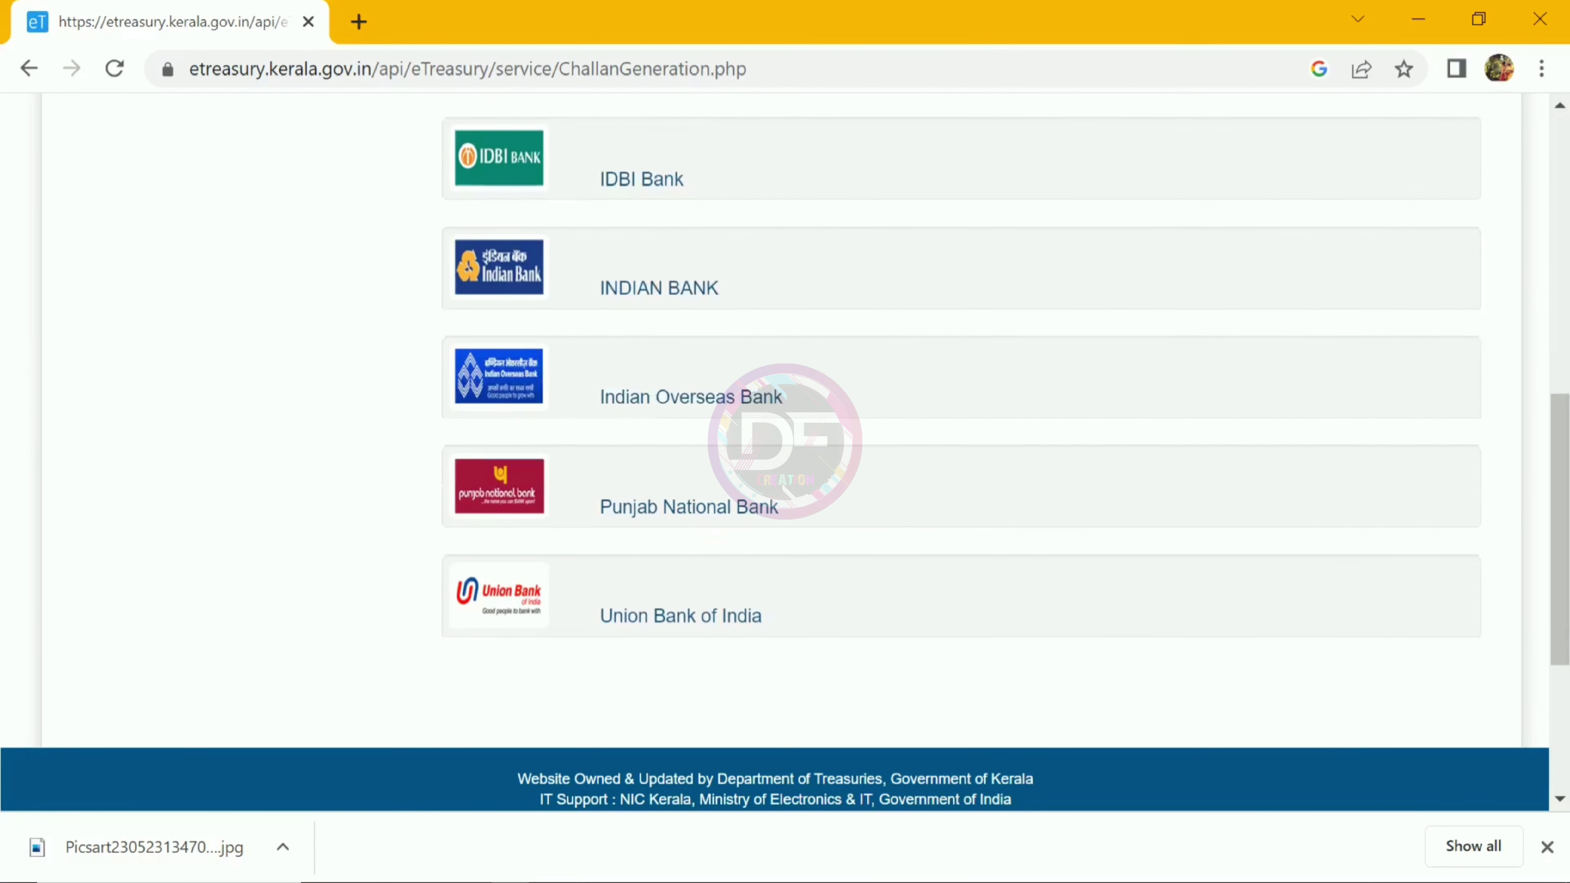
scroll(785, 421, up, 7)
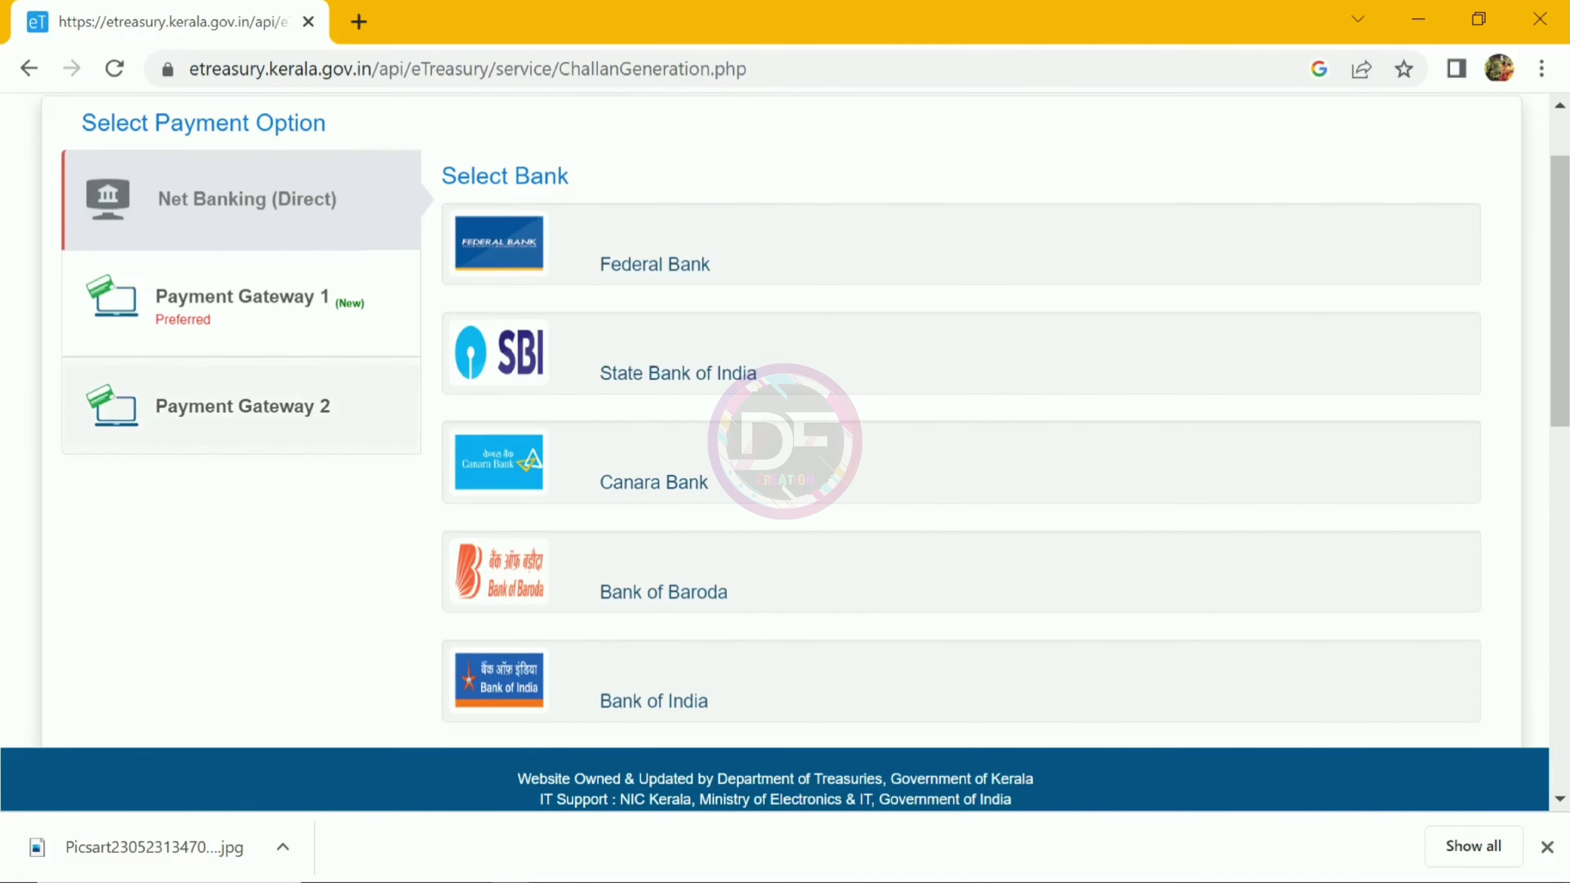
click(244, 298)
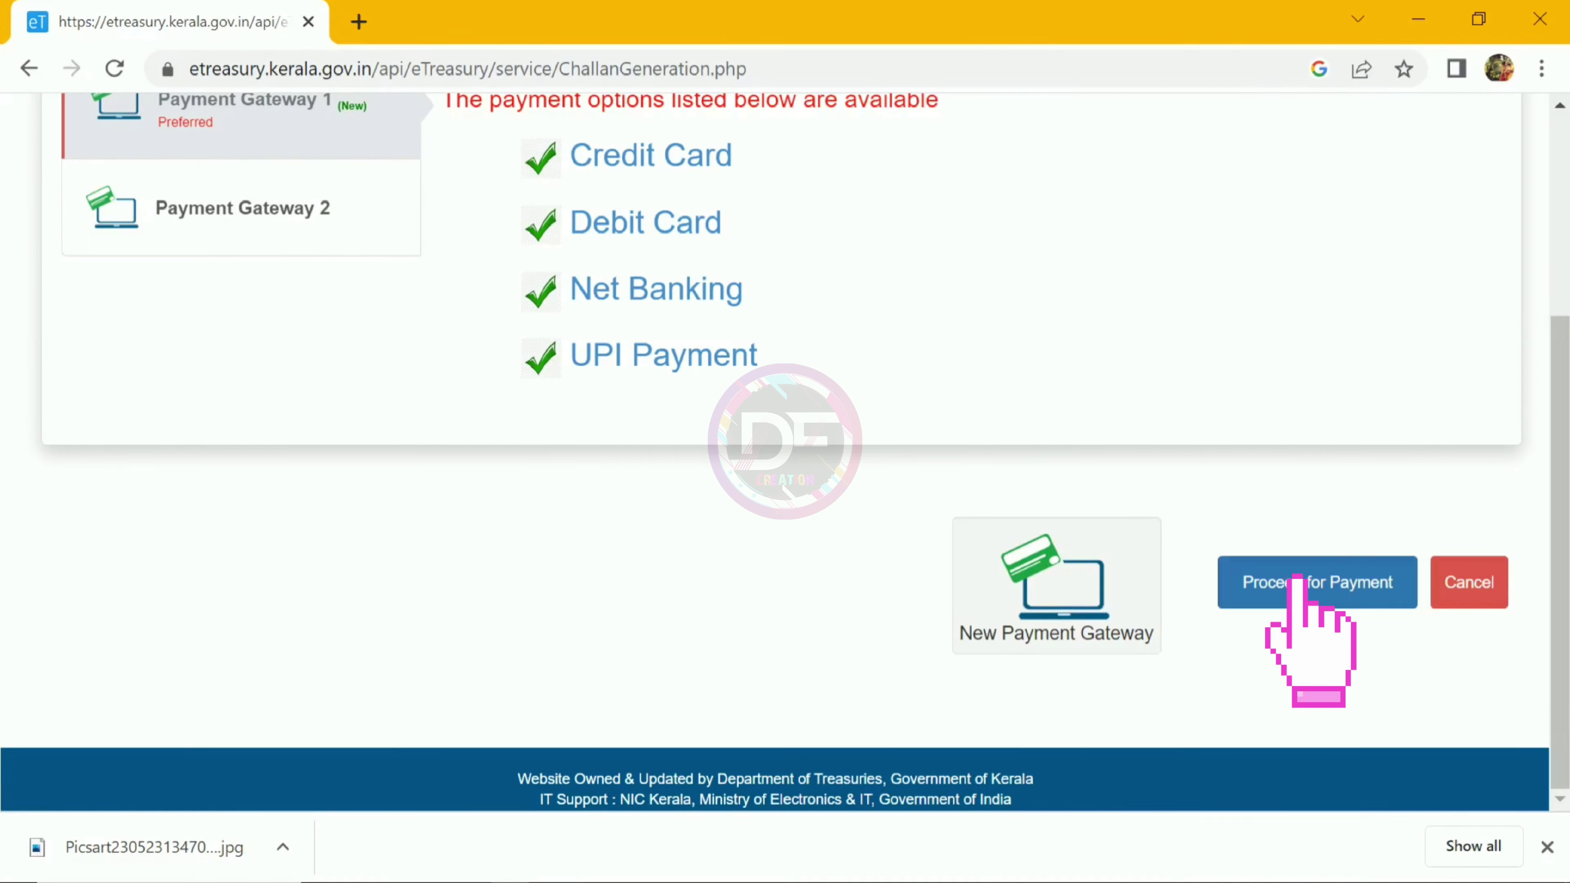
click(1311, 581)
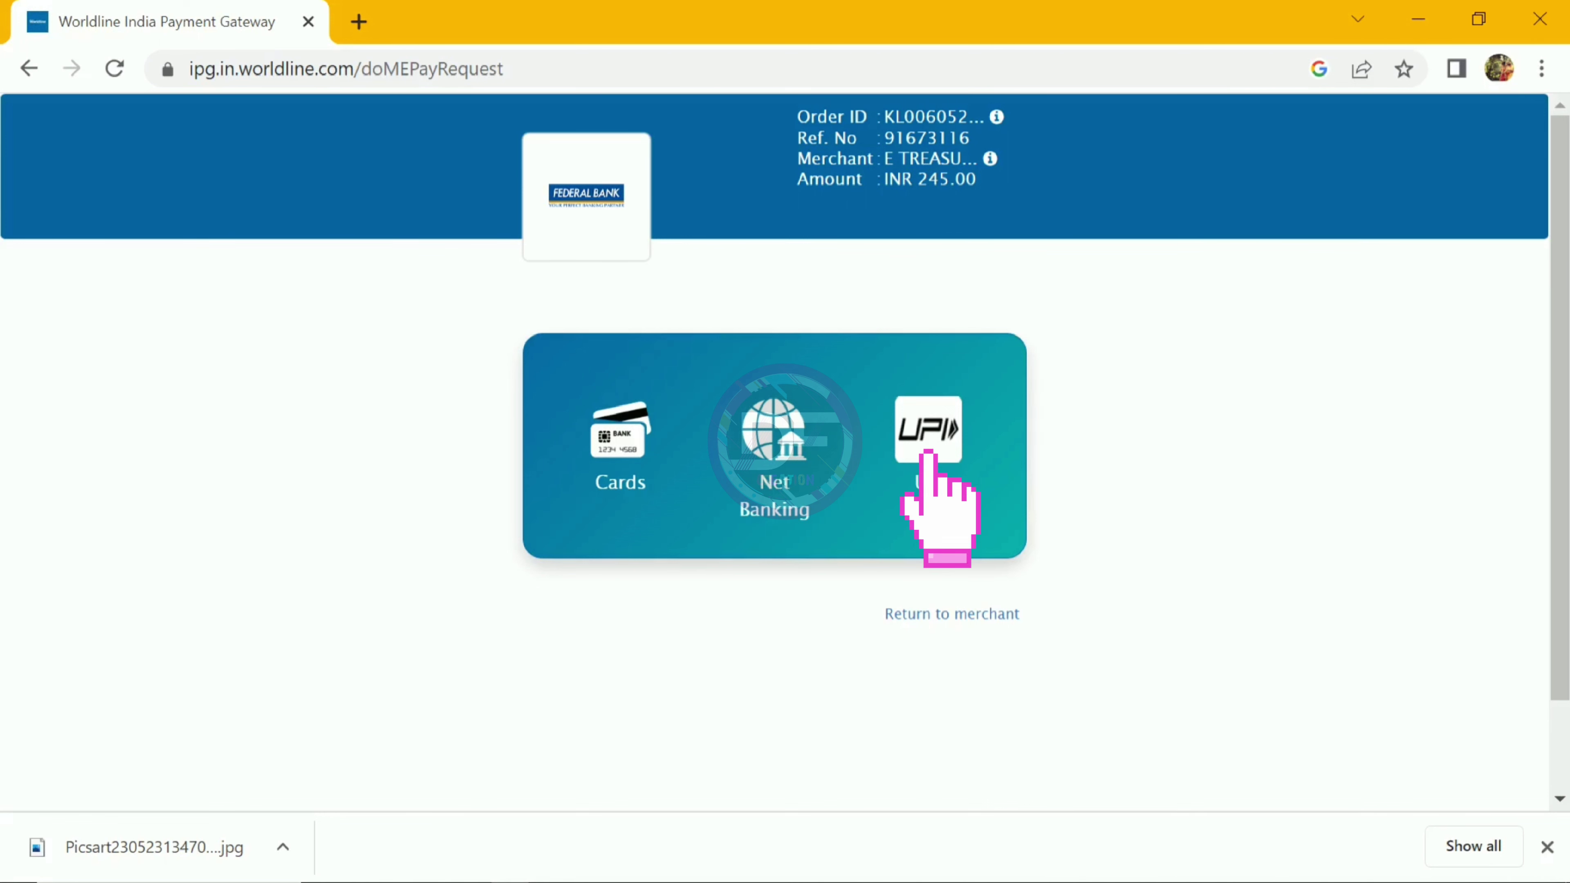
Step: Pay INR 245.00 by UPI with the saved, verified UPI address and send the request
click(929, 433)
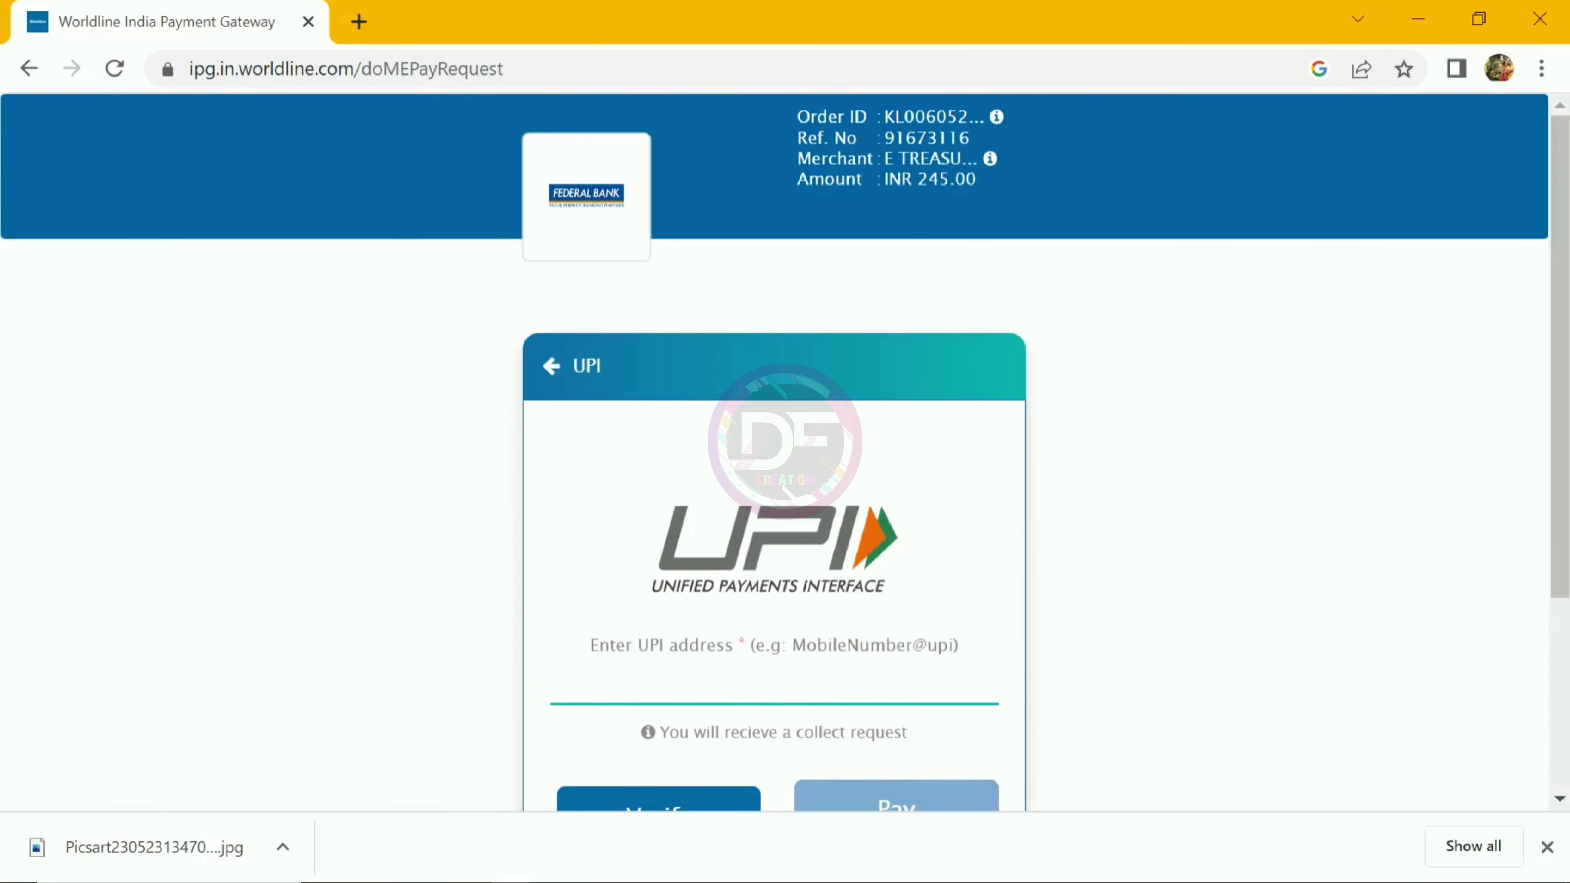
text(an)
key(Down)
key(Return)
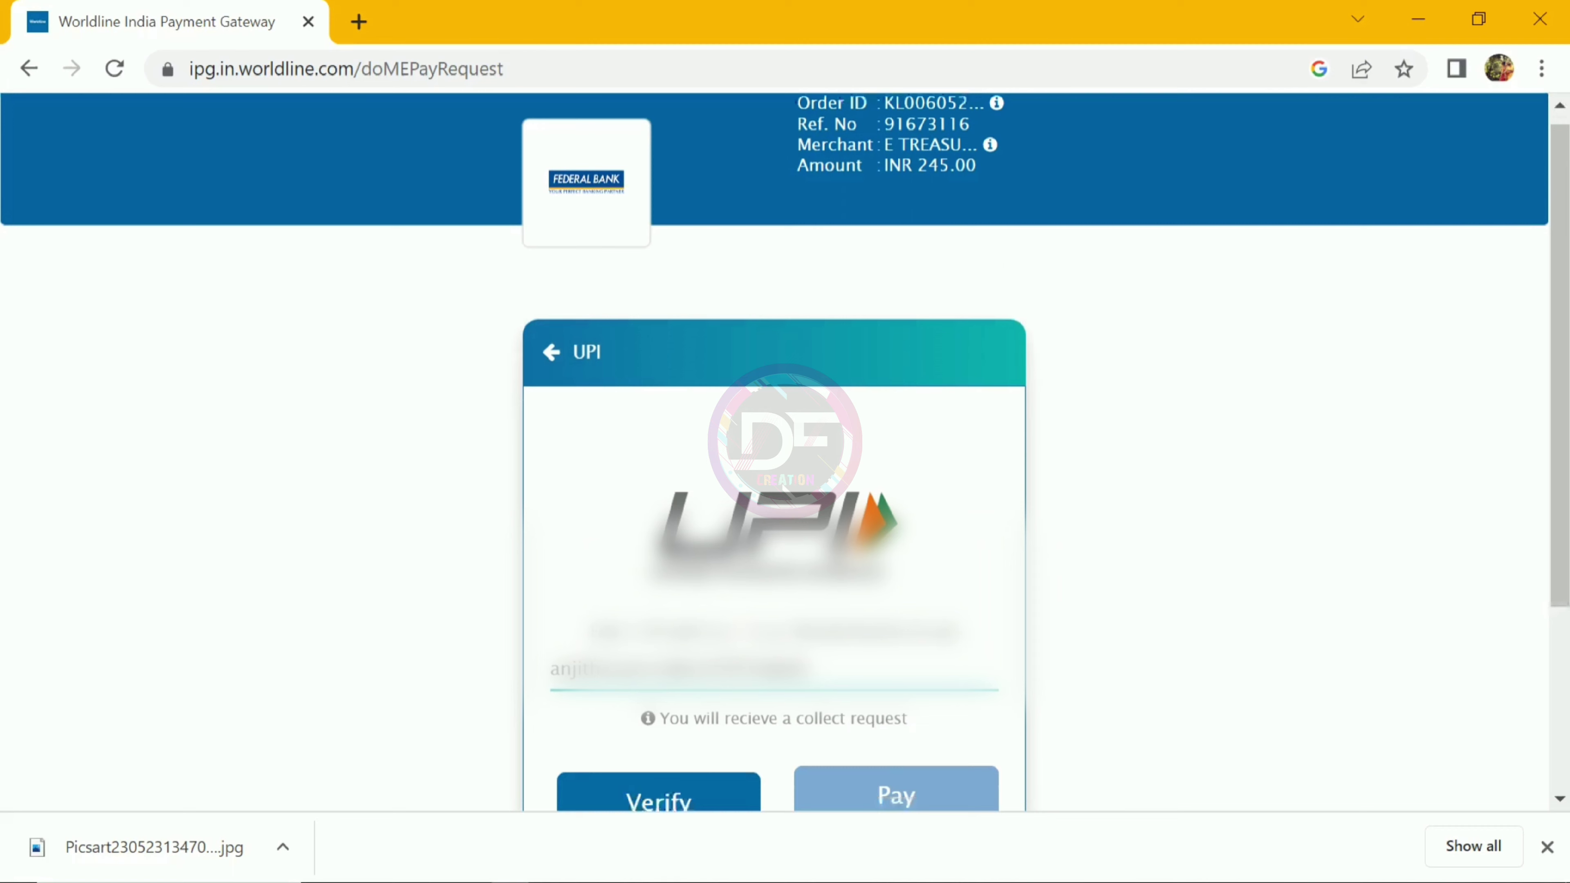
scroll(709, 711, down, 2)
click(709, 711)
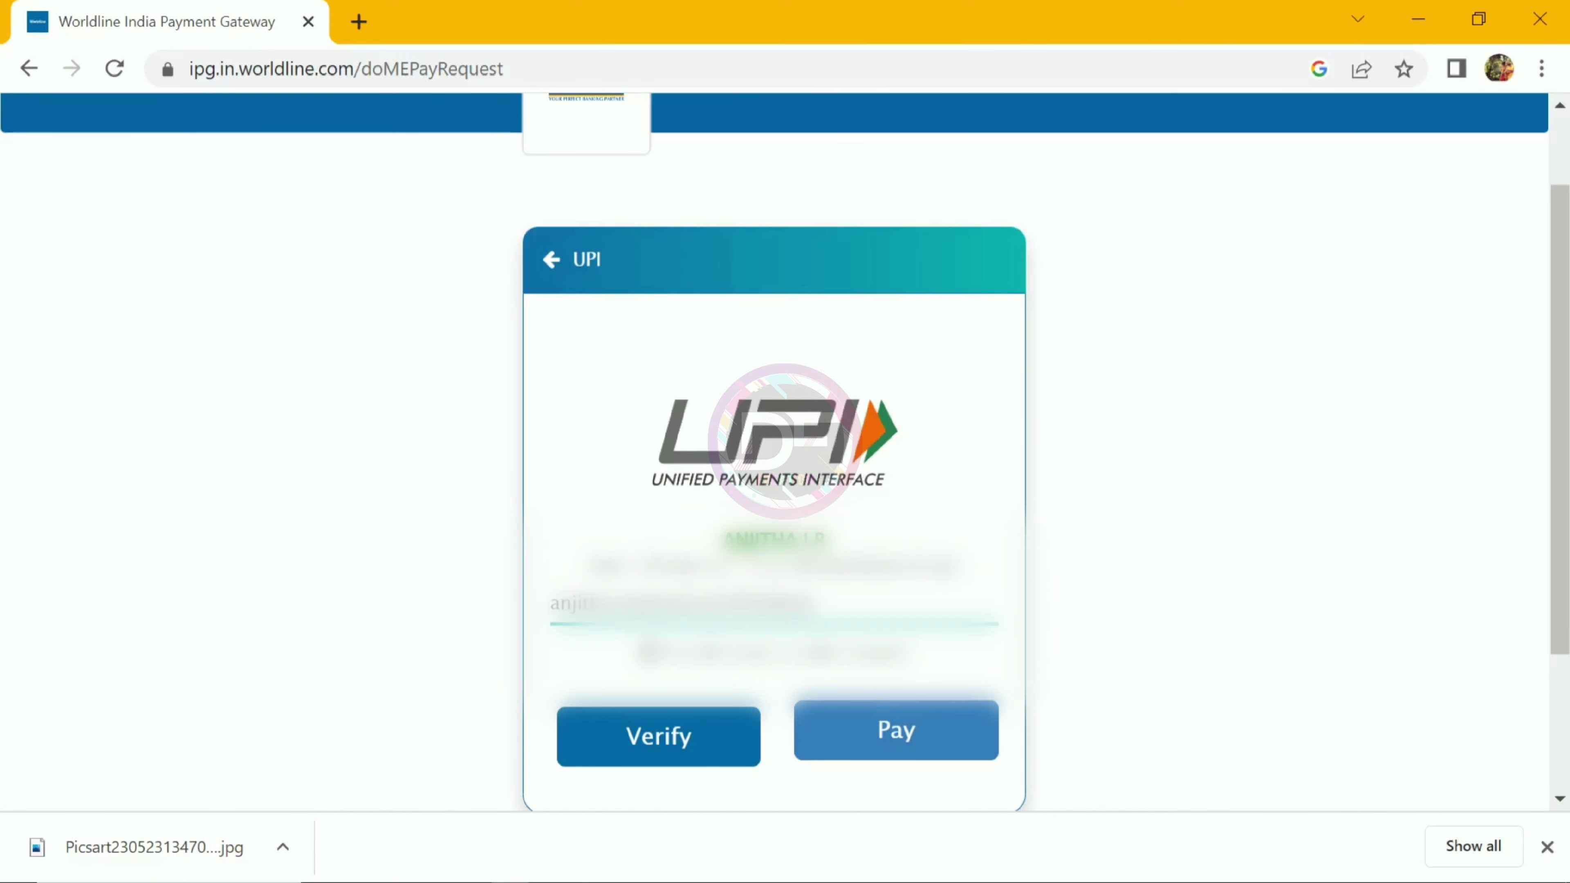
key(Return)
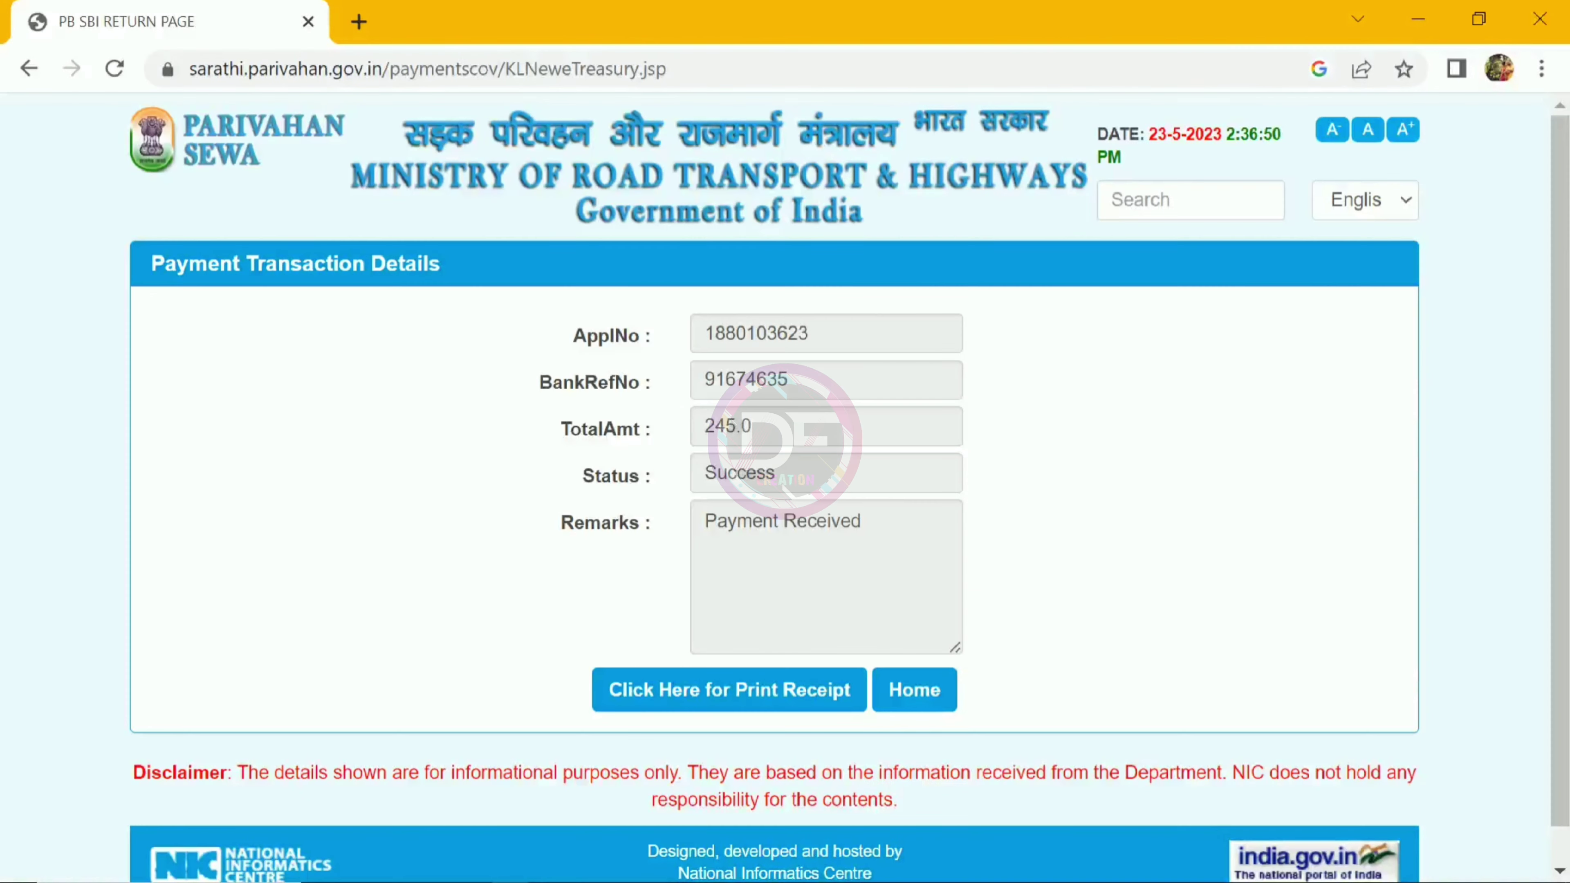
Step: Return from the Payment Transaction Details page to the Sarathi home page and browse its services
scroll(785, 489, down, 1)
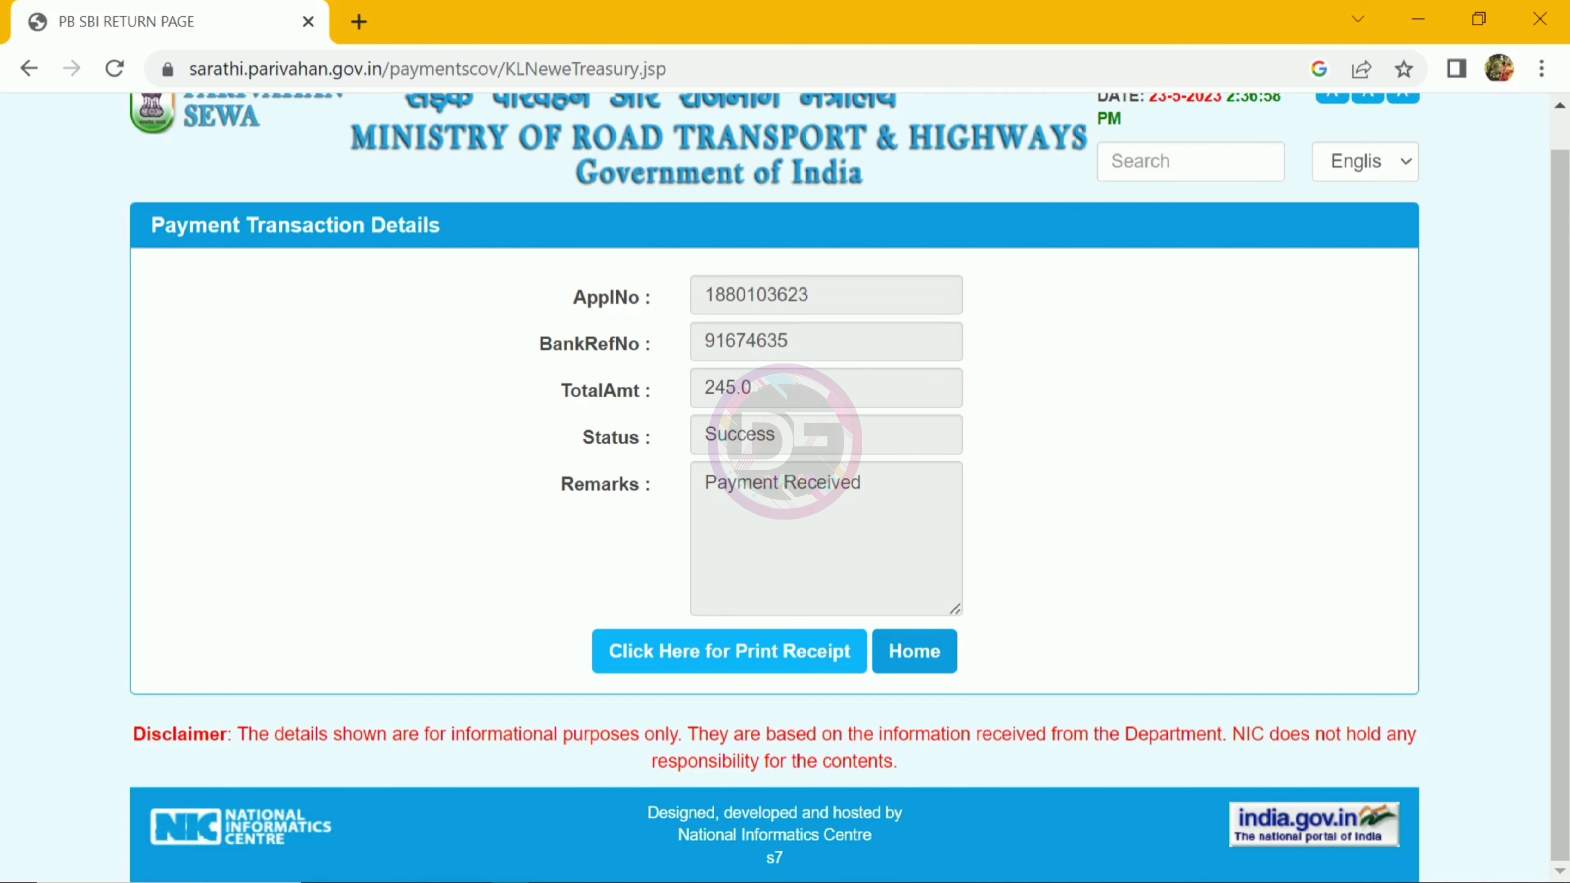
click(745, 648)
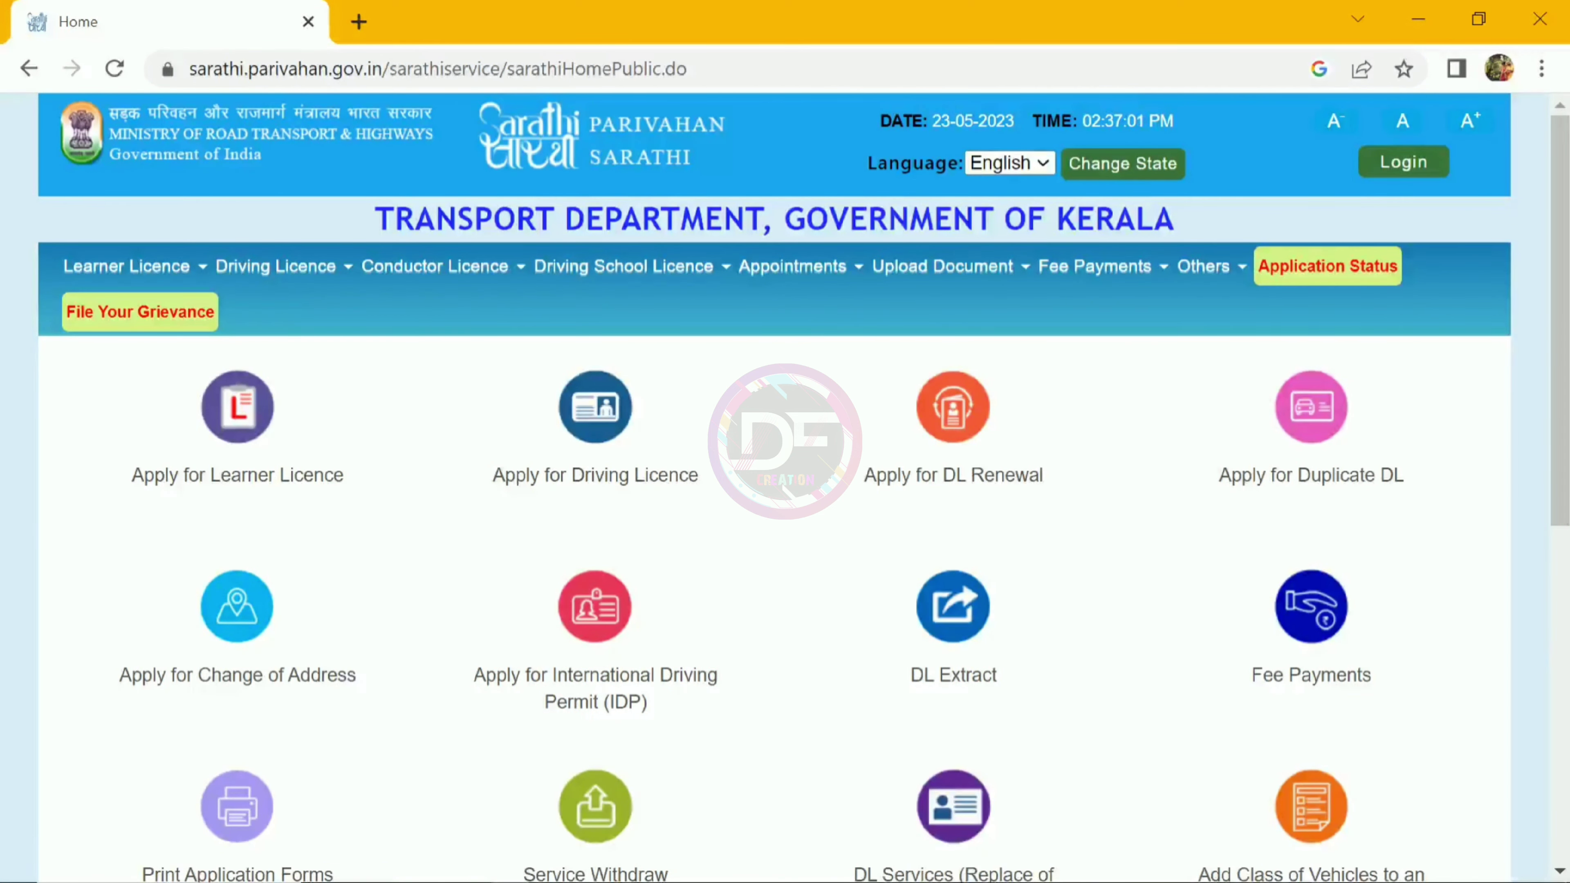
scroll(785, 495, down, 1)
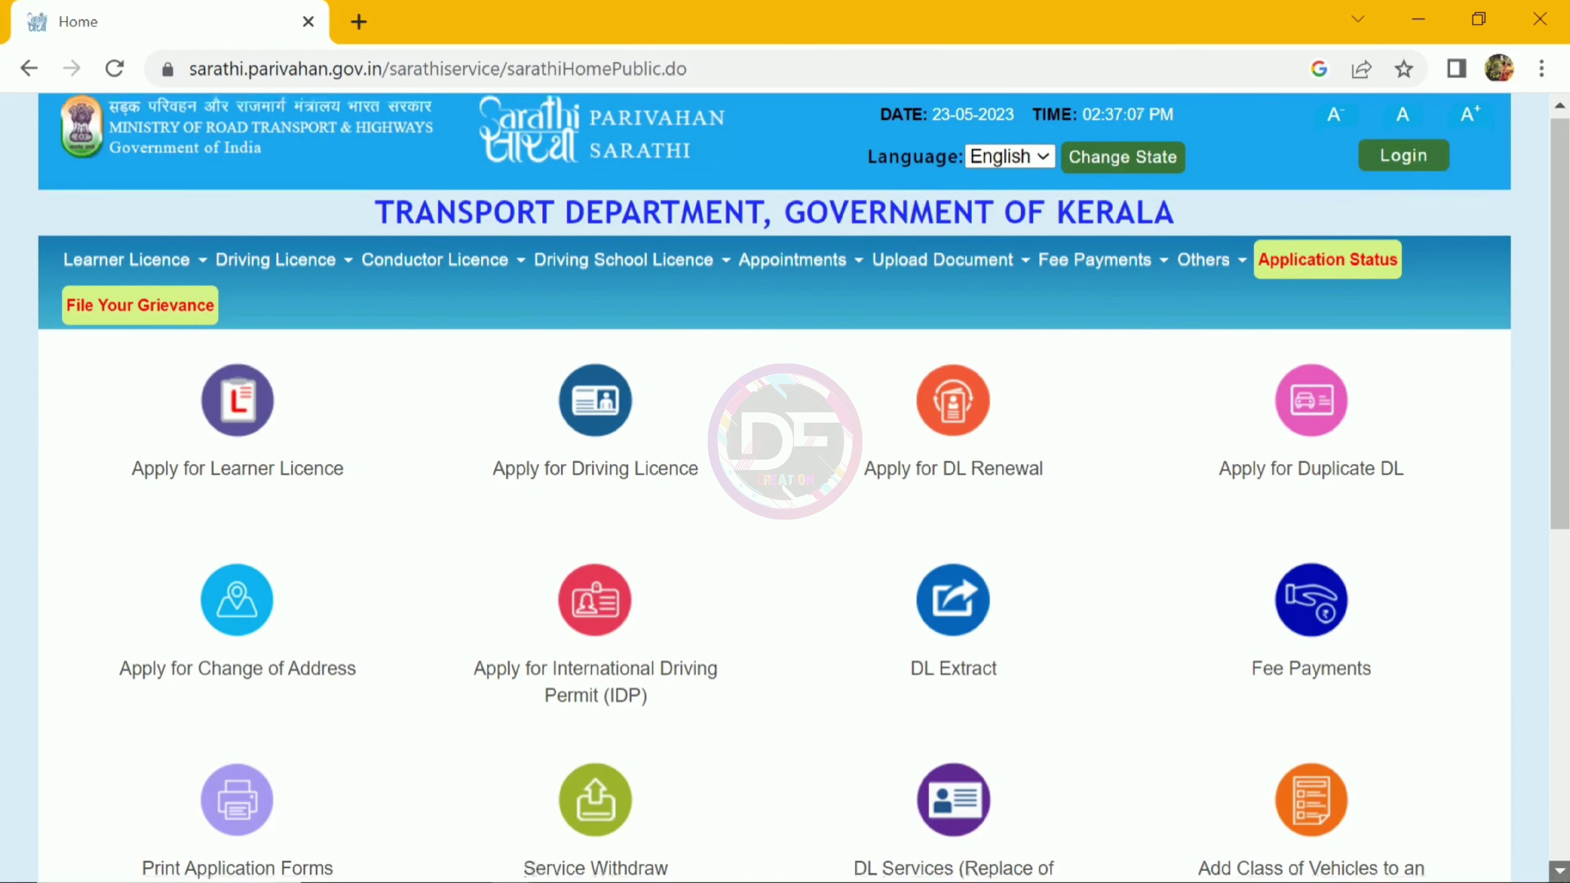
scroll(785, 495, down, 1)
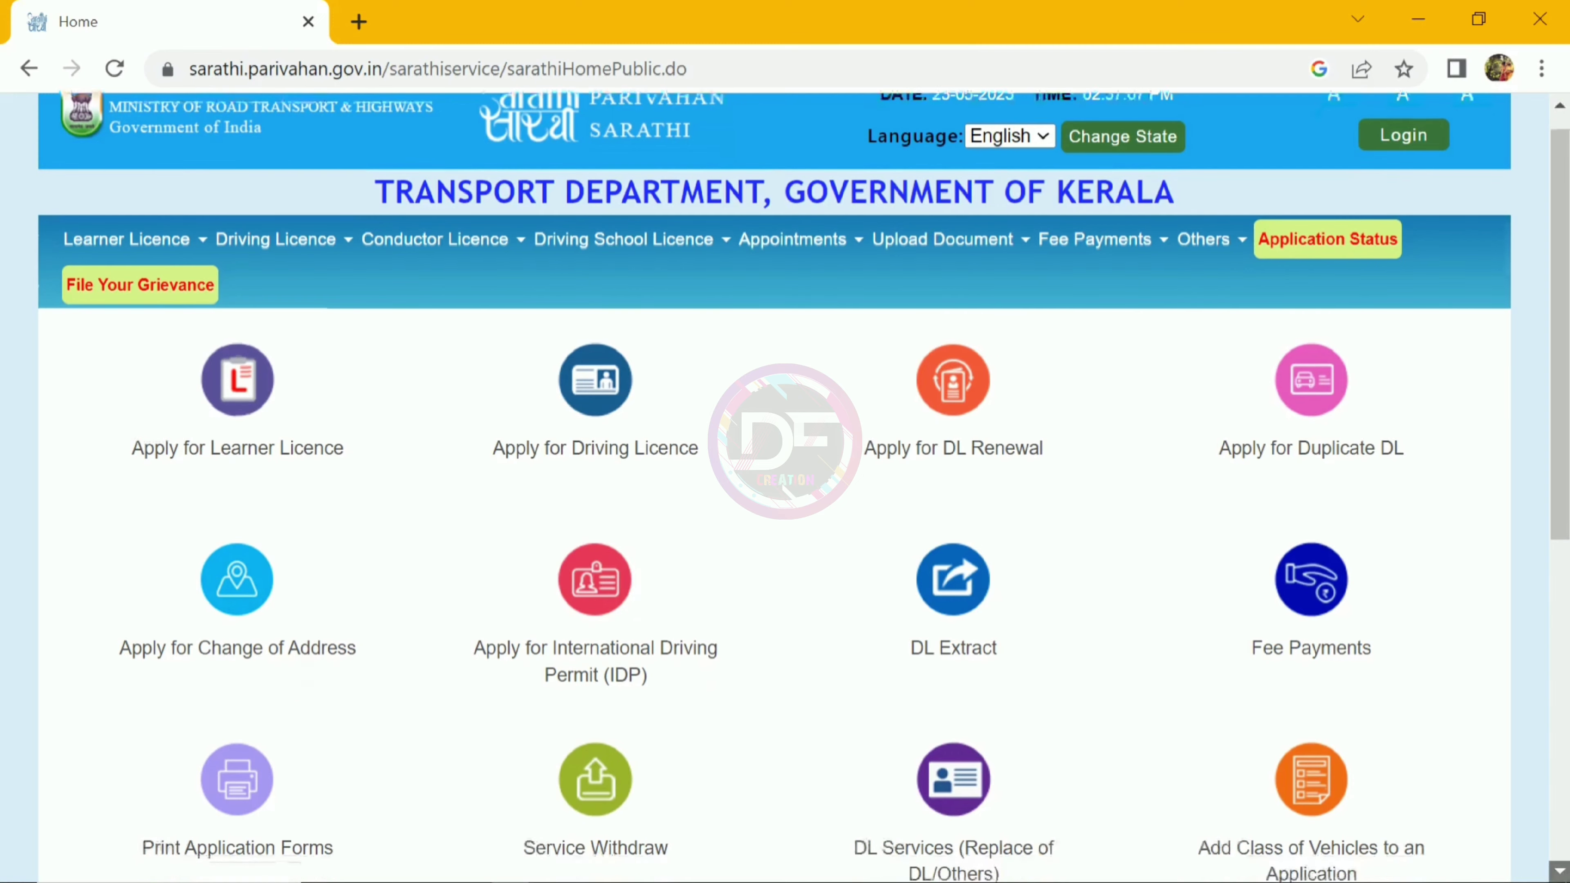
scroll(785, 494, down, 4)
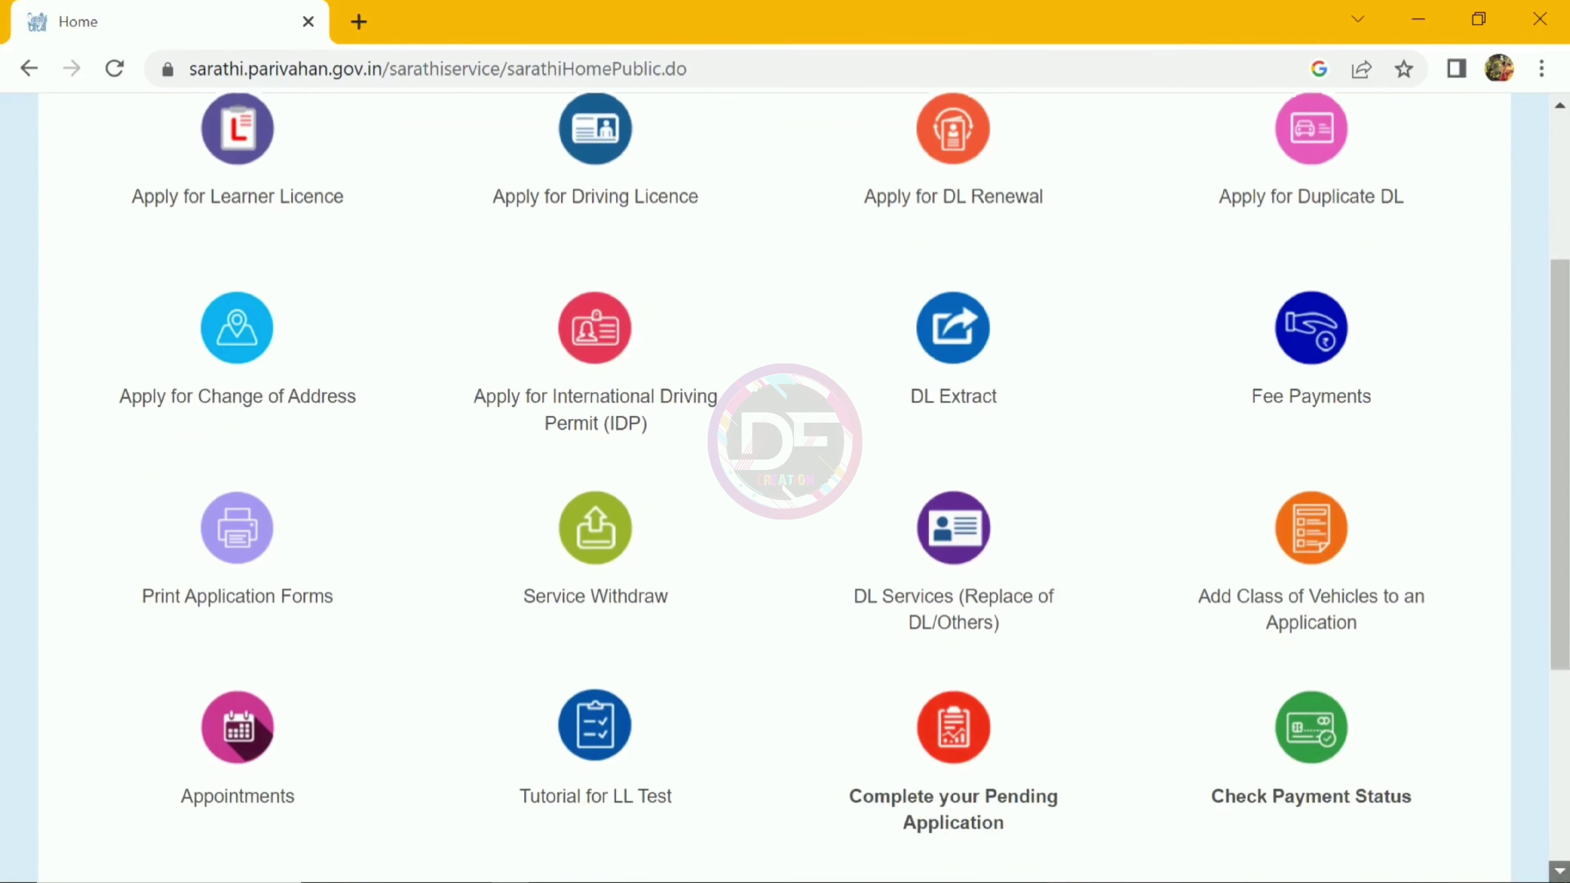
scroll(785, 495, down, 1)
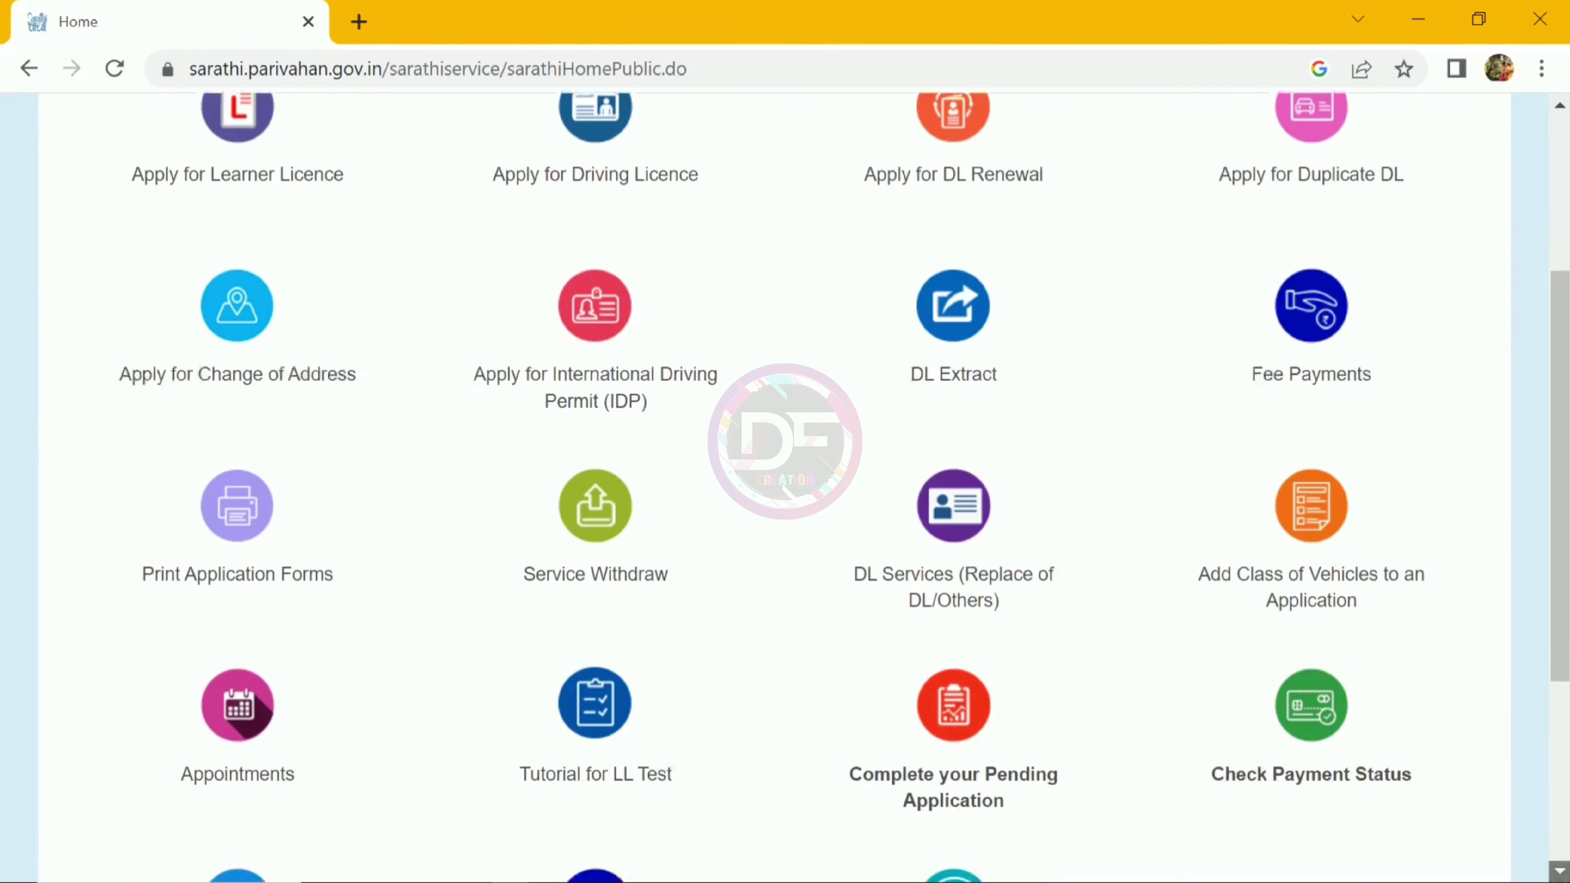
scroll(785, 495, down, 1)
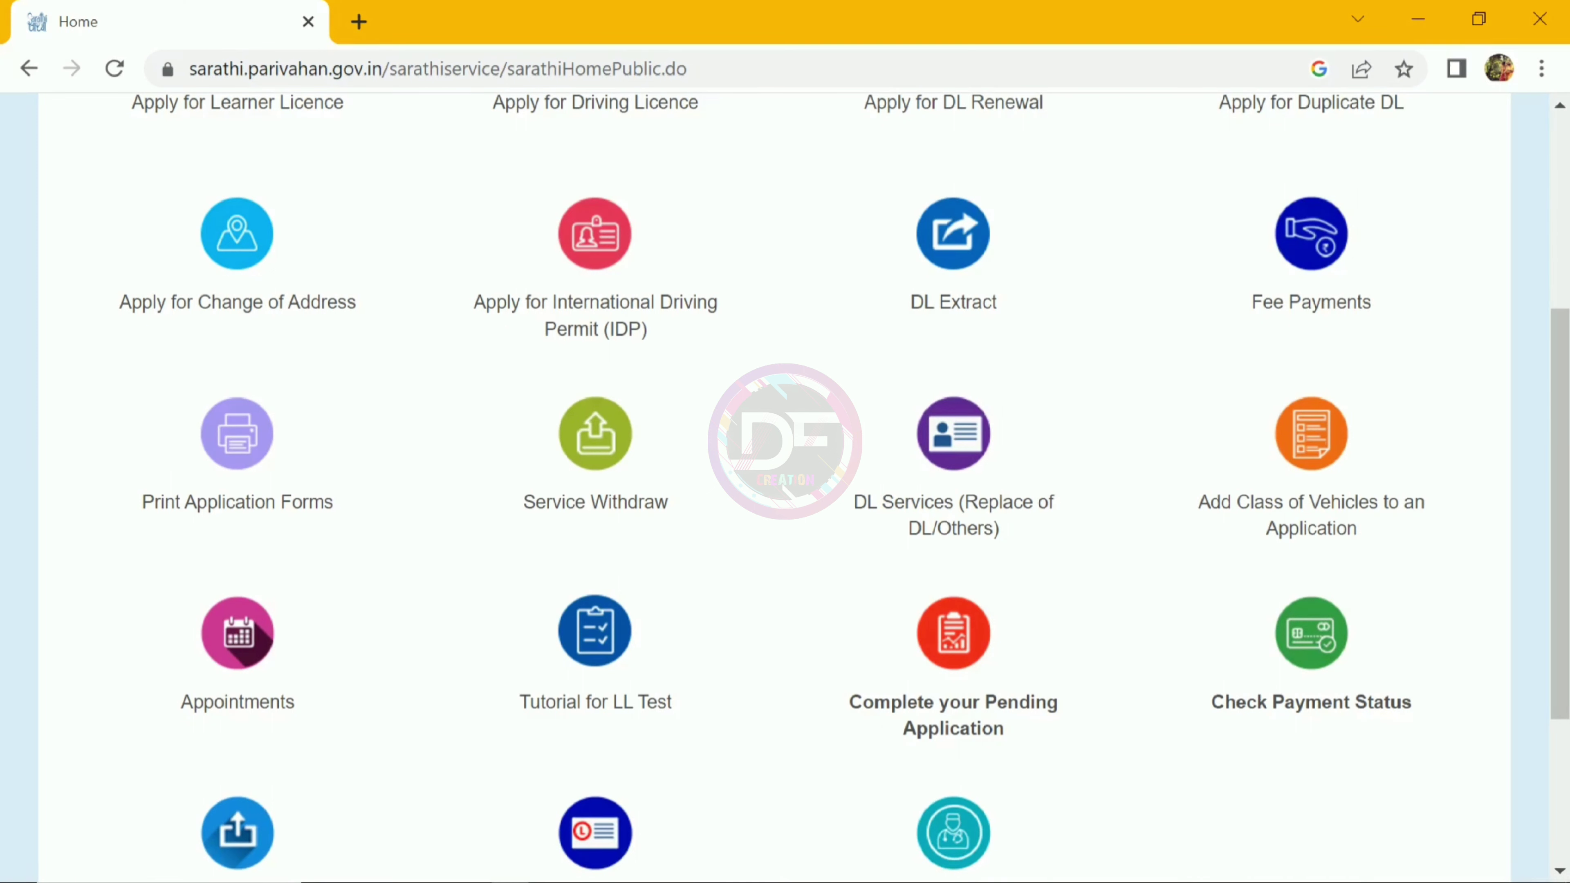
Step: Open Complete your Pending Application and place the cursor in the Captcha field
click(953, 641)
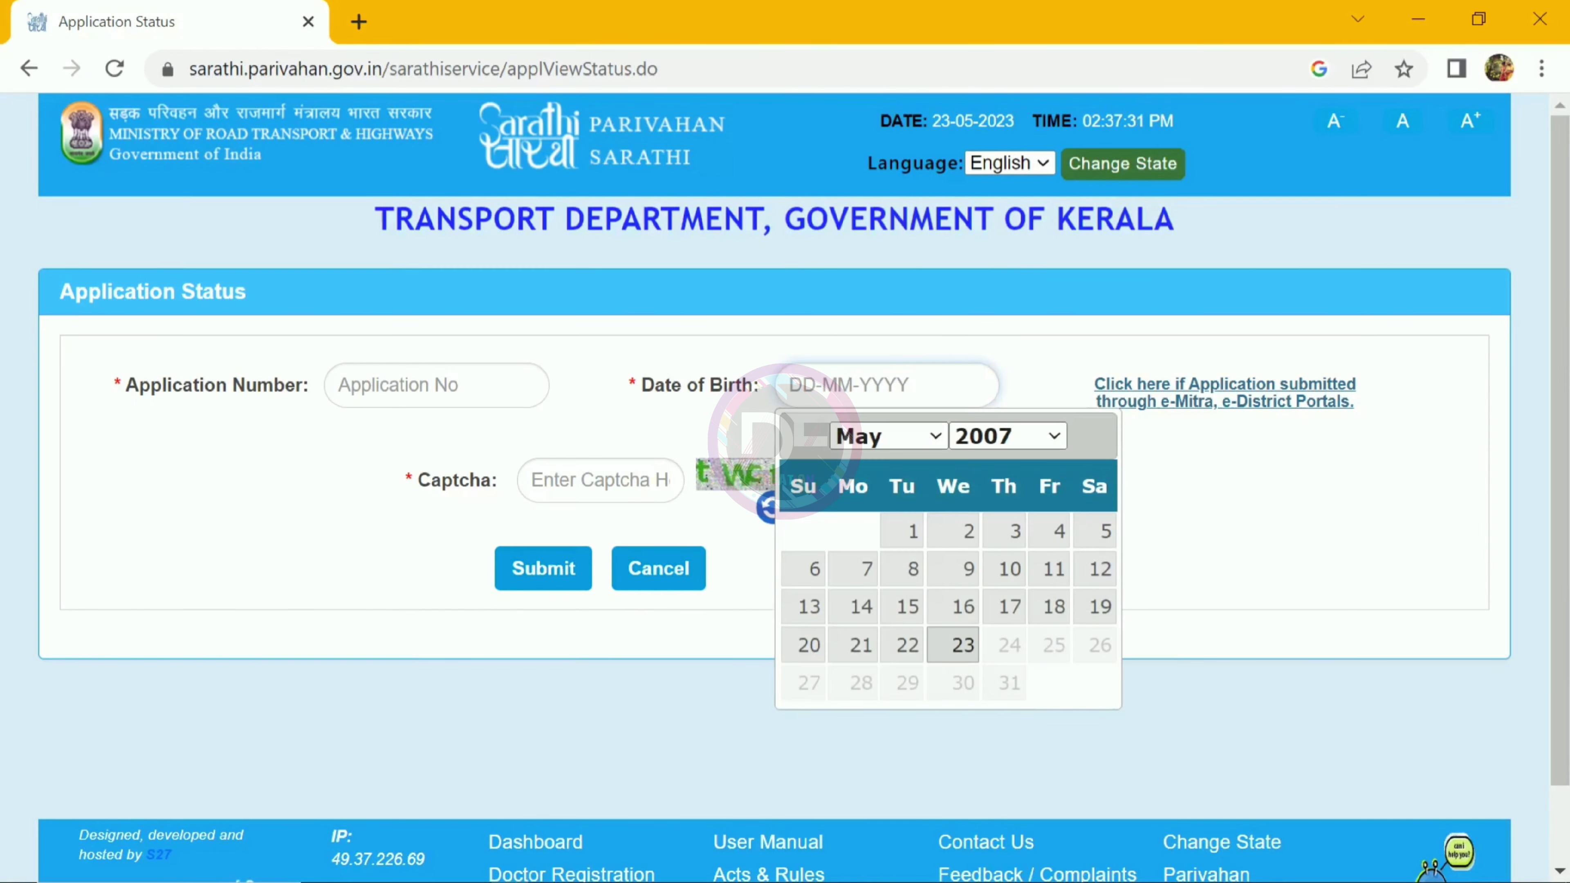
click(557, 480)
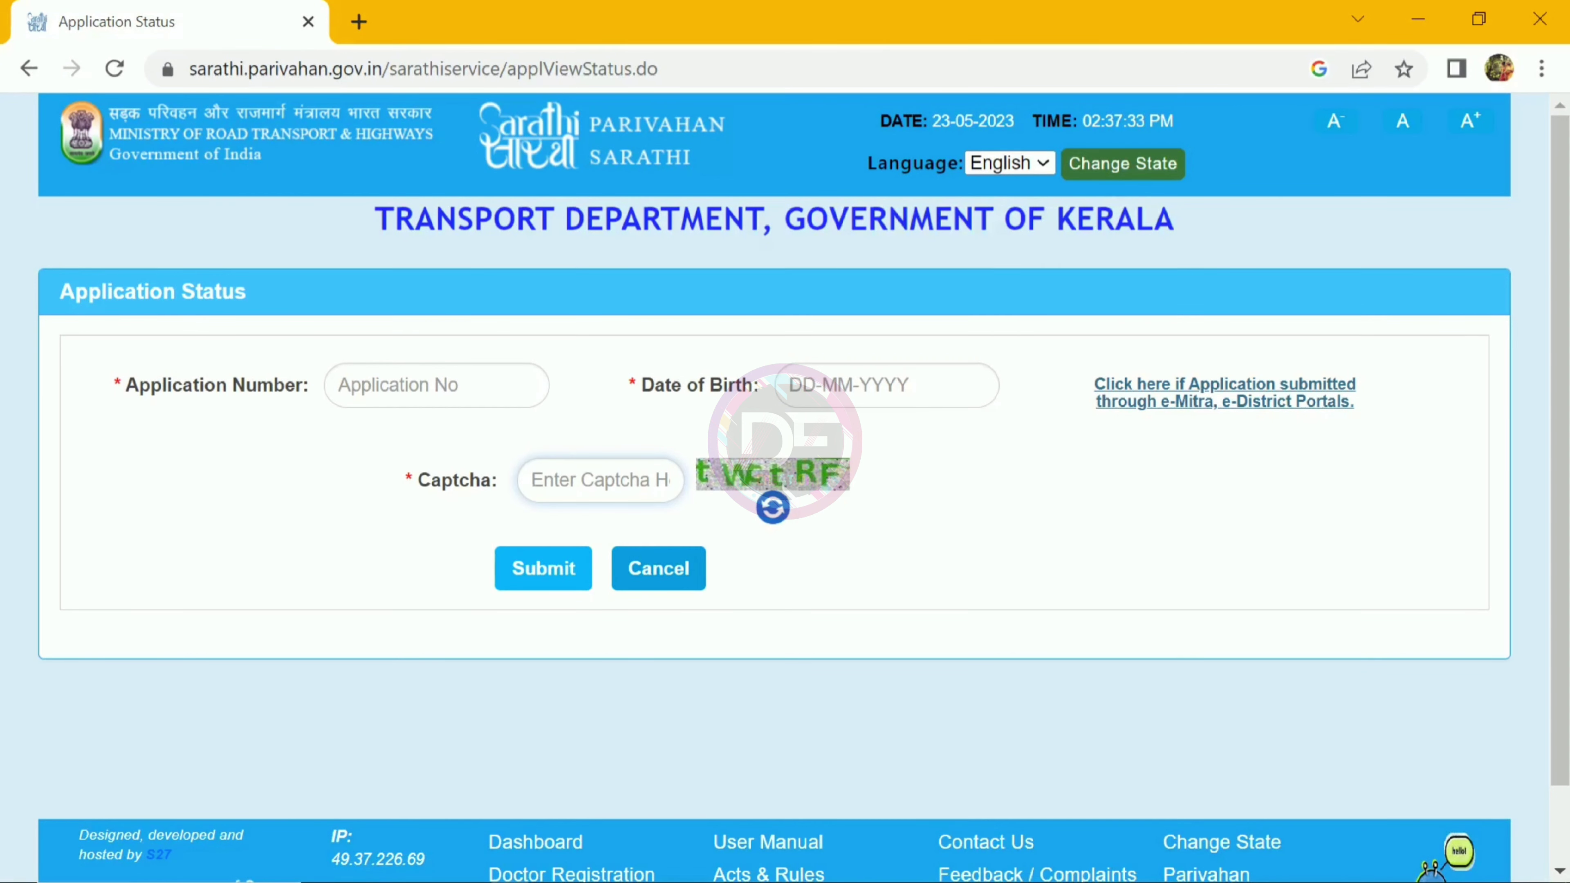